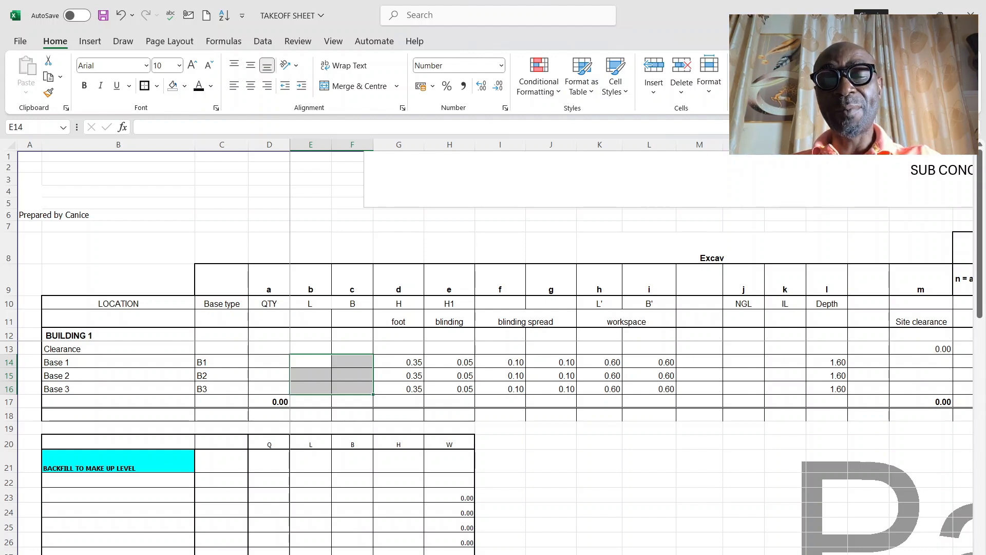
Step: Look through the takeoff sheet's columns from the base dimensions across the excavation and concrete quantities to the reinforcement section
scroll(565, 360, right, 8)
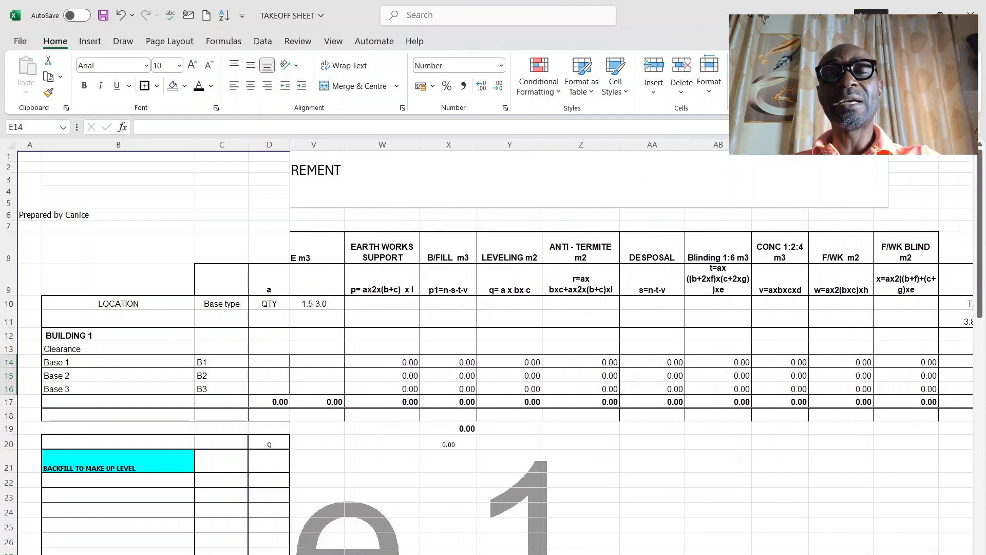
scroll(588, 362, left, 5)
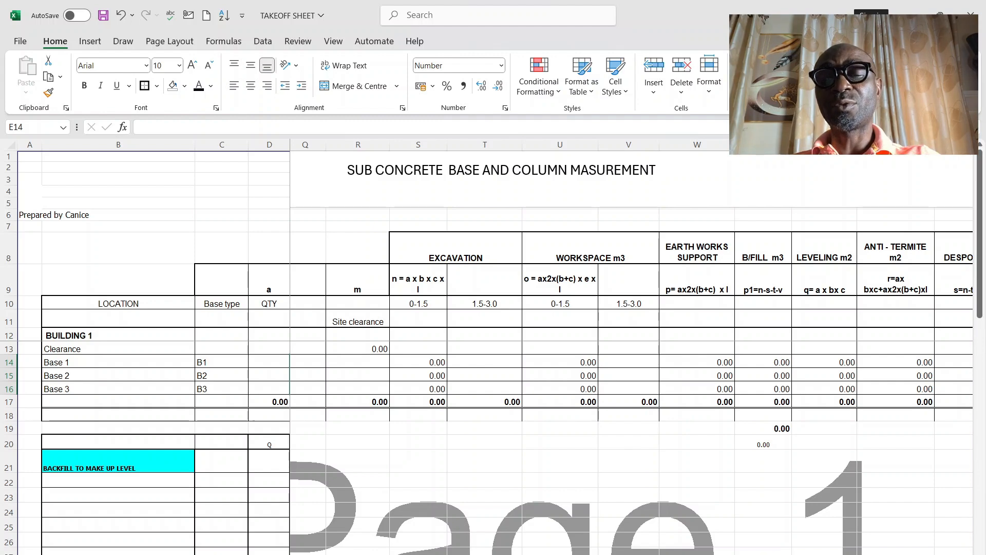
scroll(630, 348, right, 2)
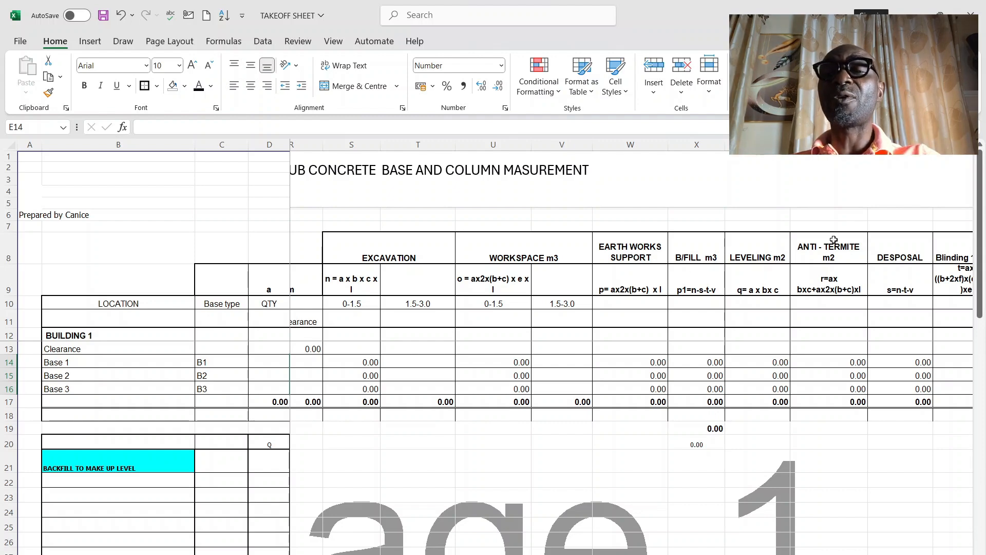
scroll(616, 349, right, 3)
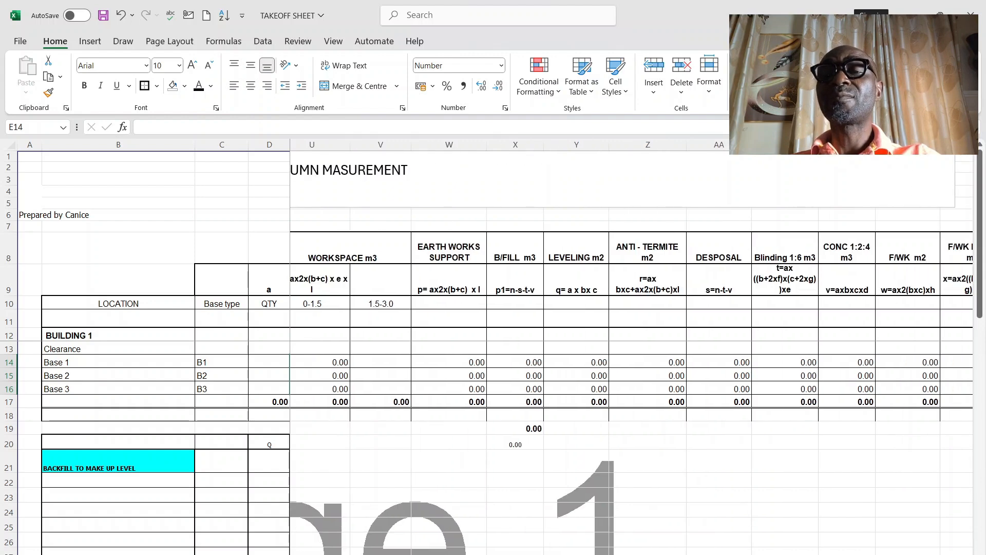
scroll(617, 349, right, 2)
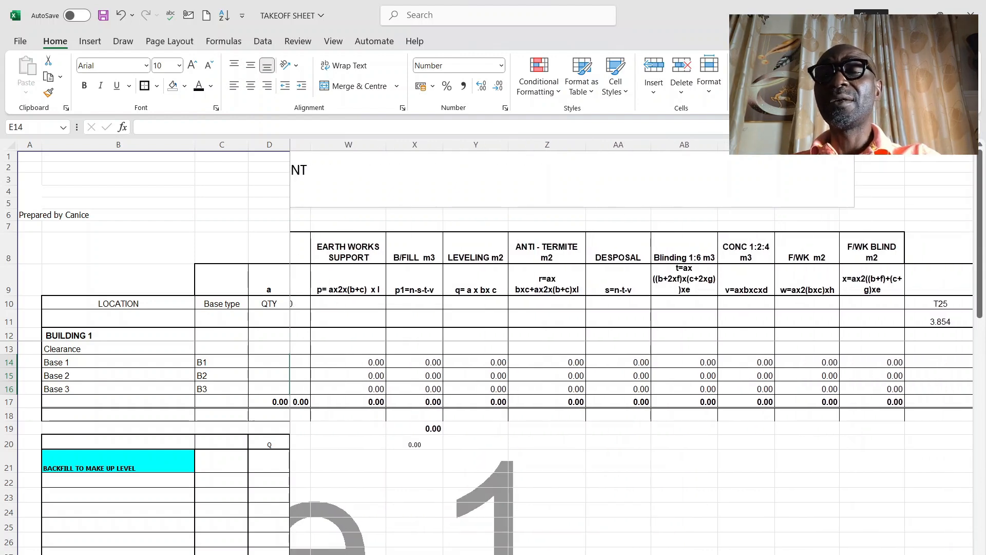
scroll(617, 350, right, 3)
scroll(616, 349, left, 4)
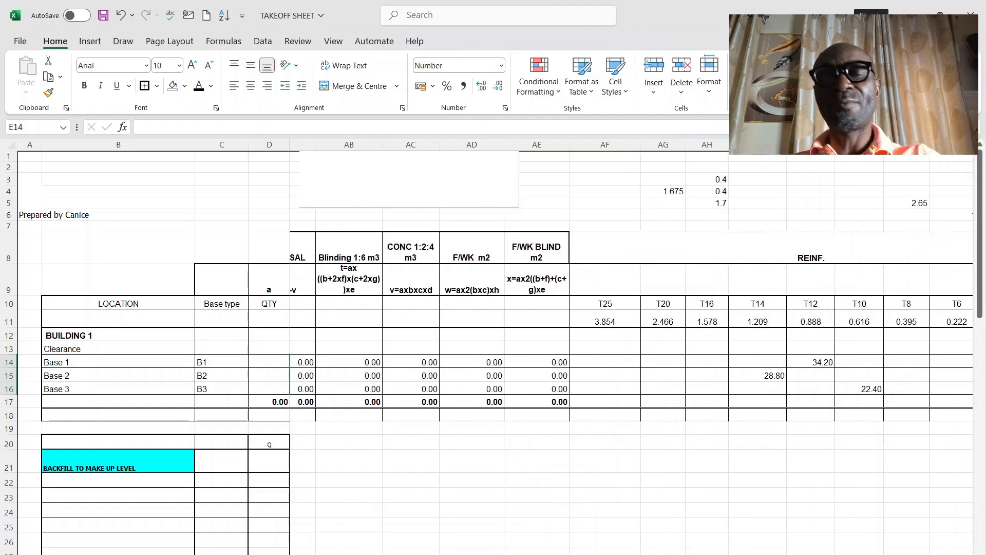
scroll(617, 349, left, 2)
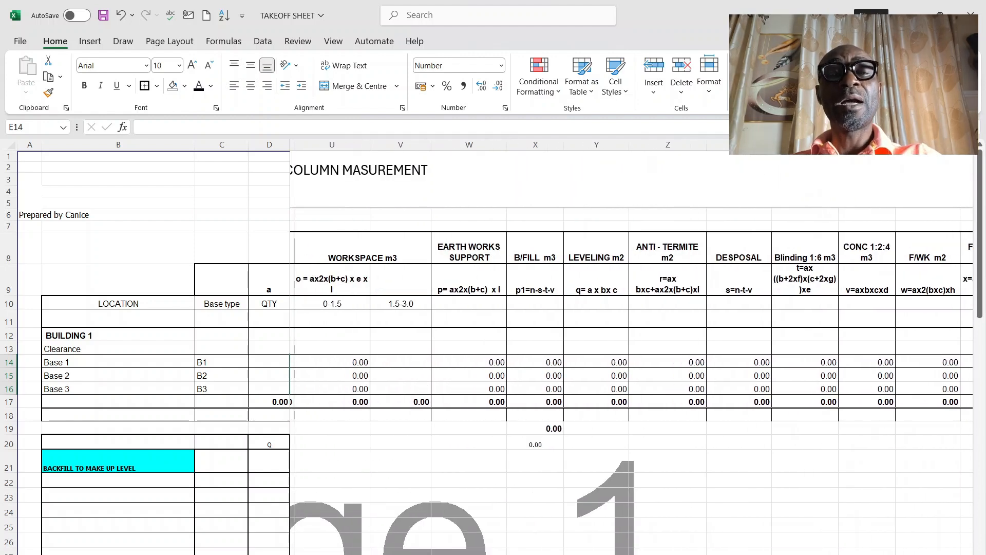
scroll(616, 349, left, 6)
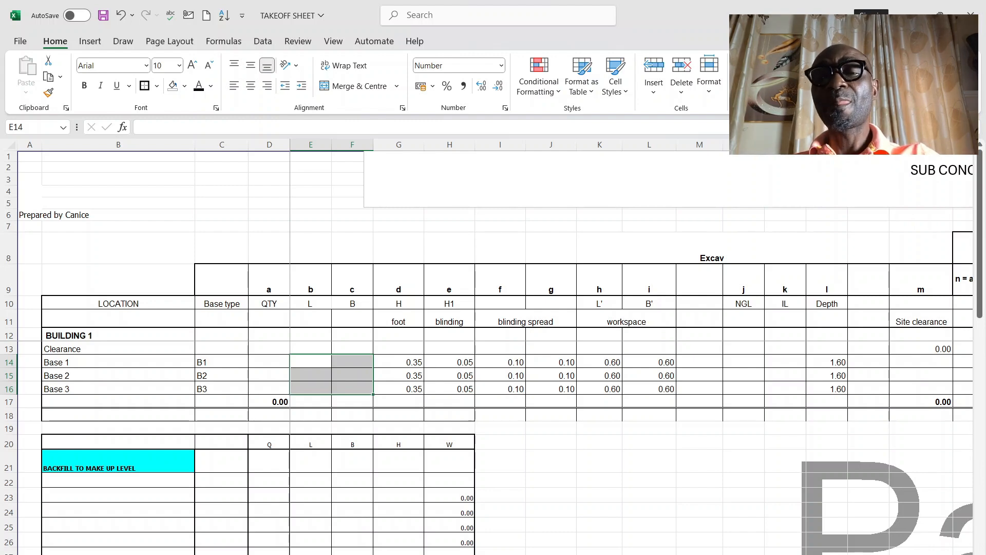
Step: Enter an NGL of 60 in N13 and an IL of 57 in O13 of the Clearance row
scroll(617, 359, right, 3)
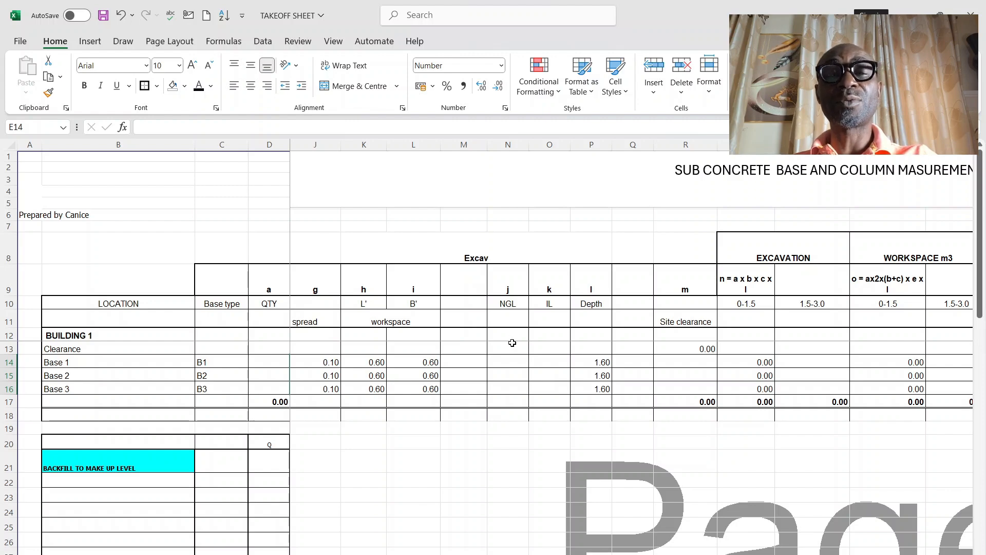
click(512, 345)
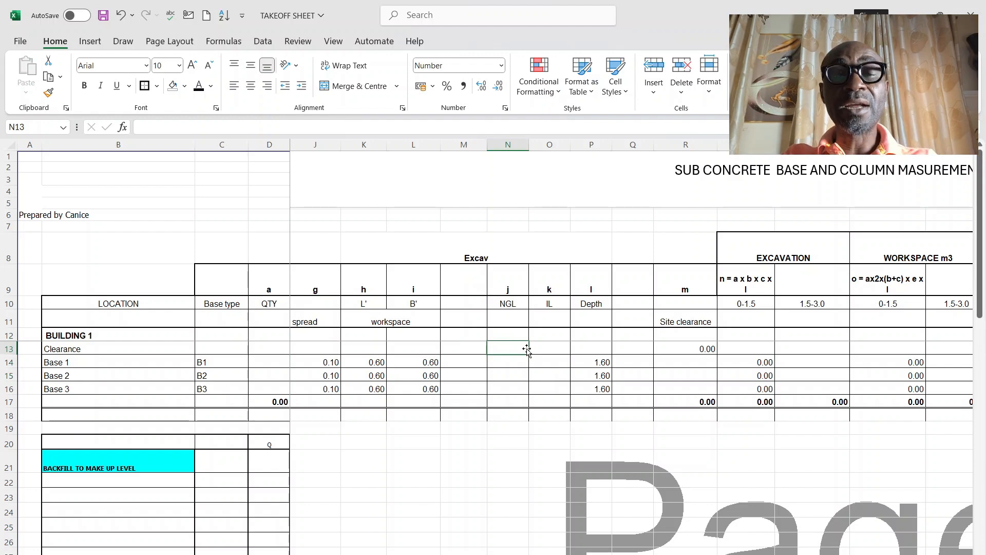
text(60)
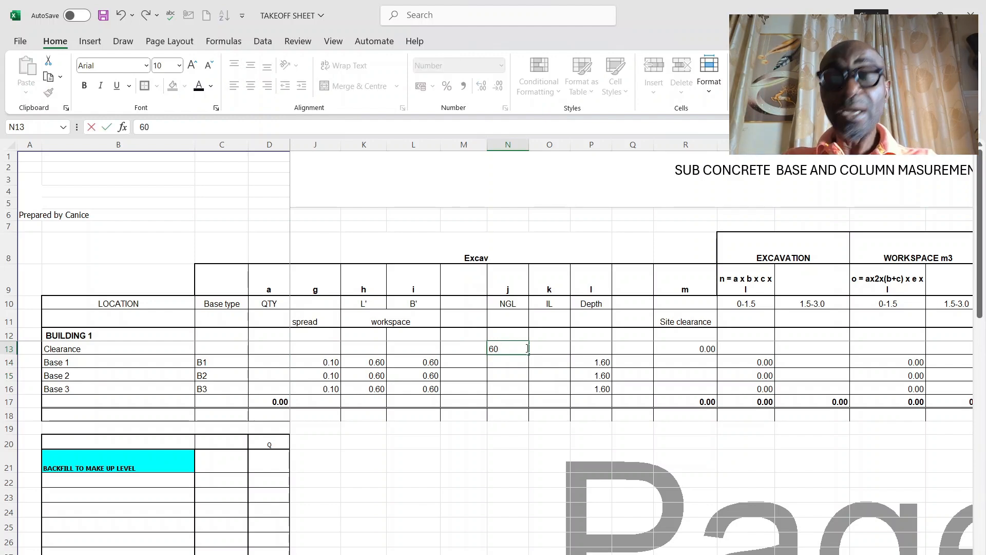
key(Tab)
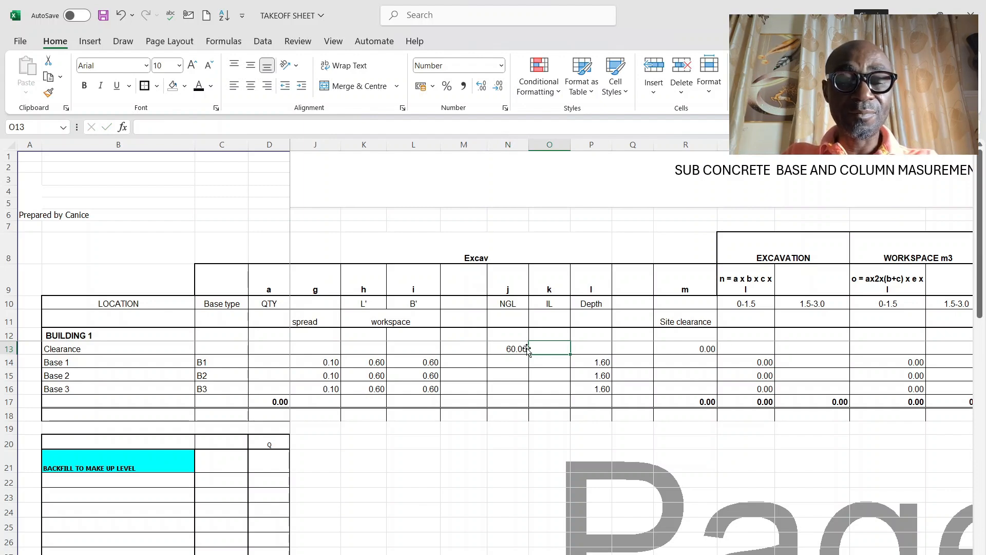
text(5)
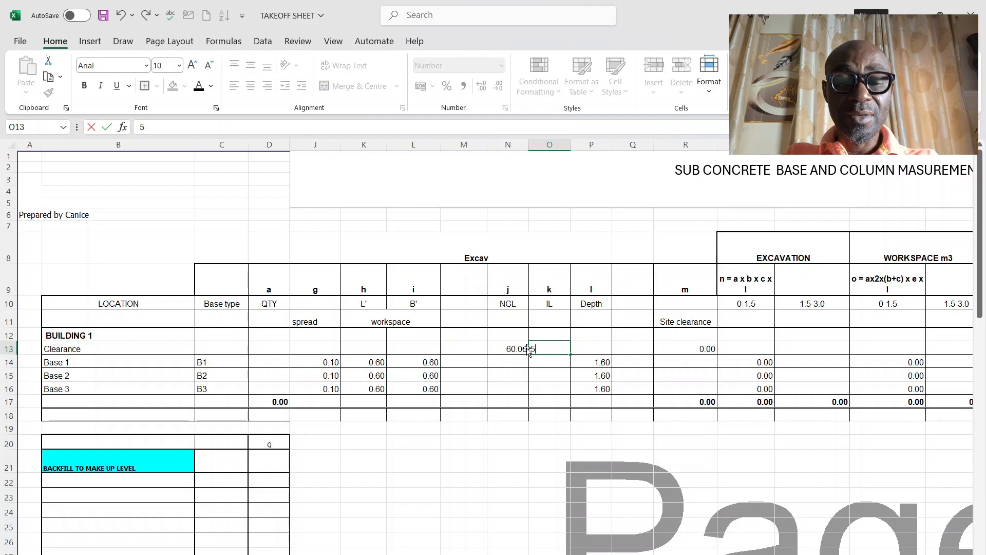
text(7)
key(Return)
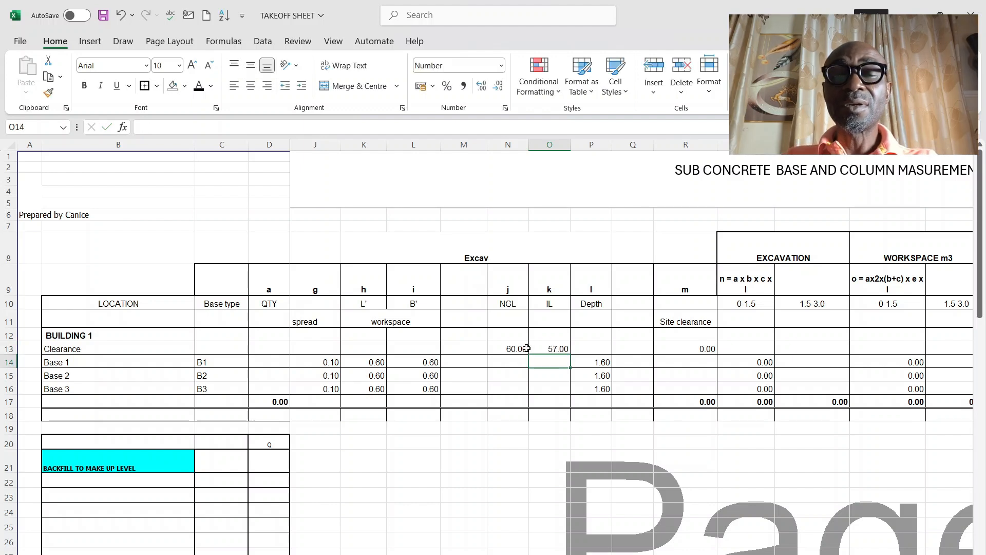
Step: Try the depth formula =N13-O13 in the Clearance row's Depth cell P13 and clear the cell again
click(598, 348)
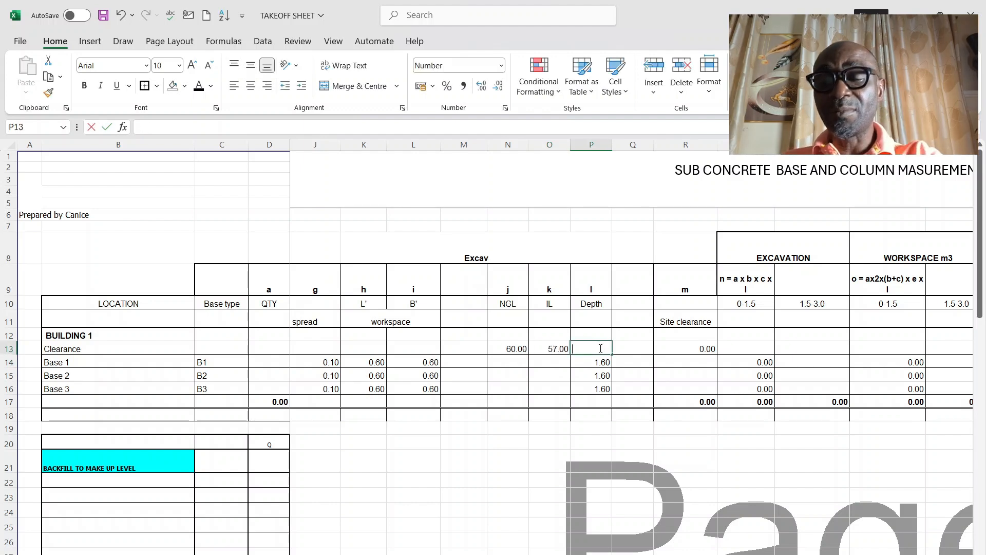
text(=)
click(521, 354)
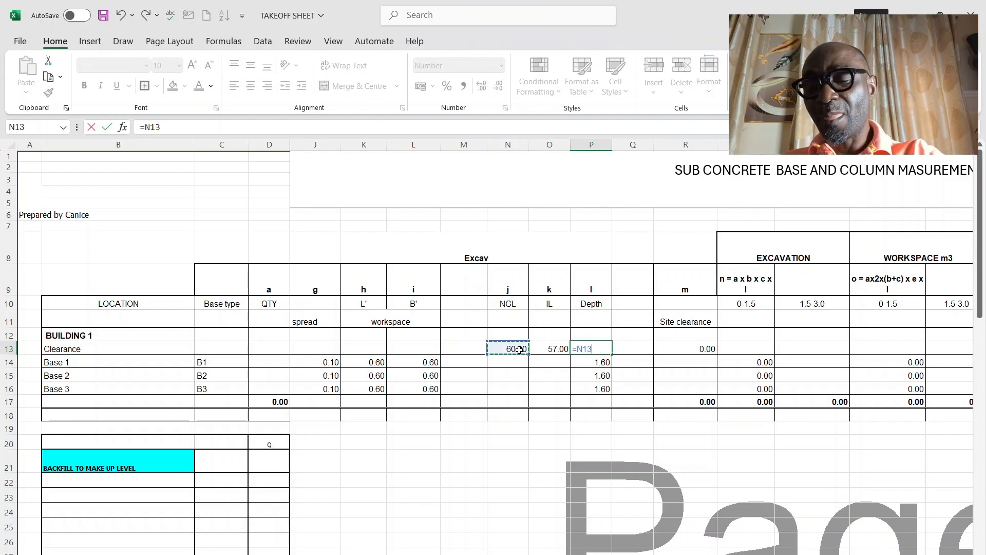
text(-)
click(565, 348)
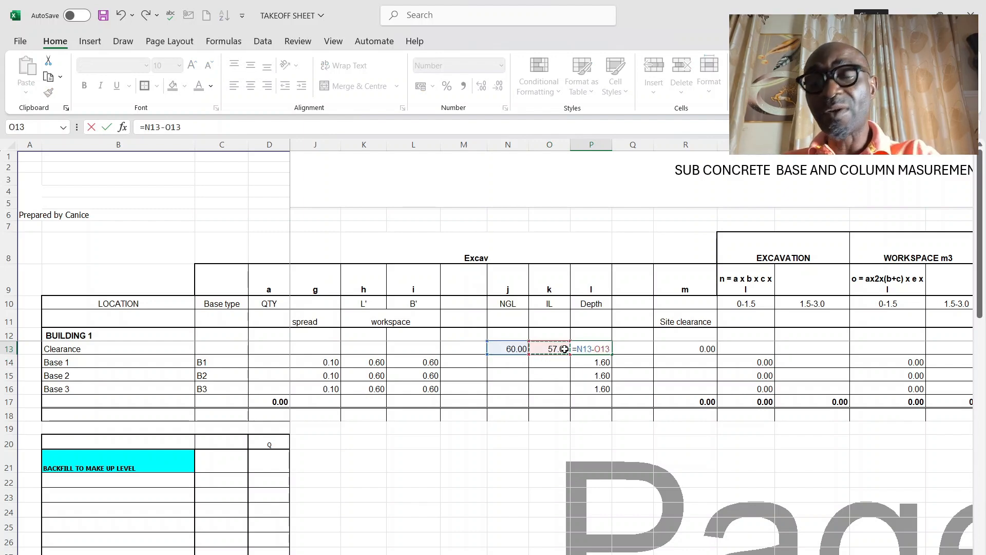
key(Return)
click(586, 351)
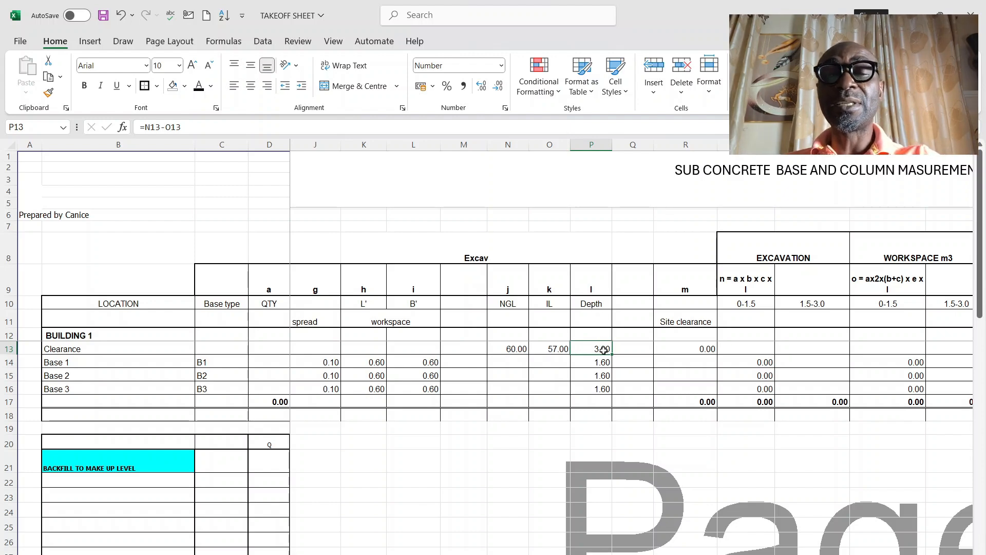
key(Delete)
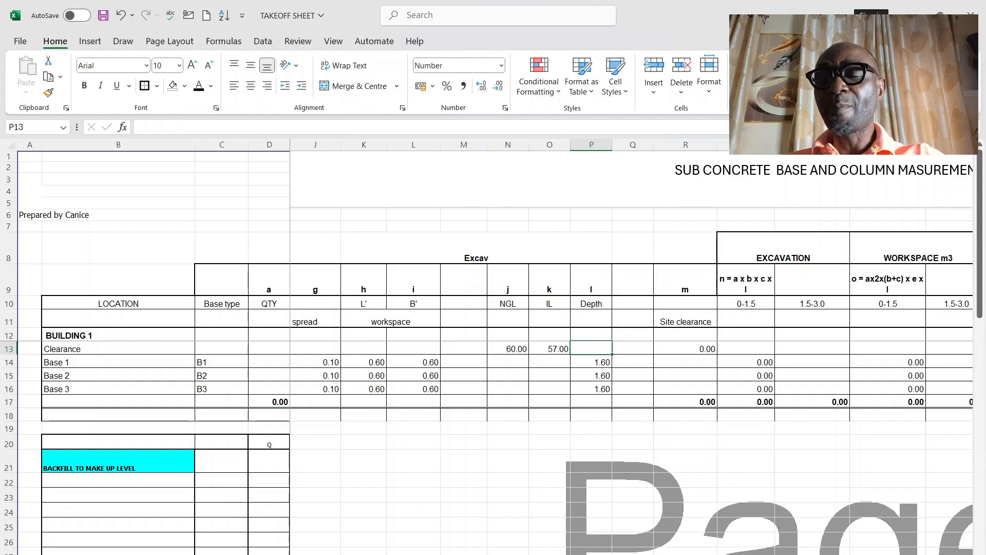
Step: Examine the excavation volume formula in S9, its Base 1 cell formula in S14 and the workspace formula in U9
scroll(524, 339, right, 5)
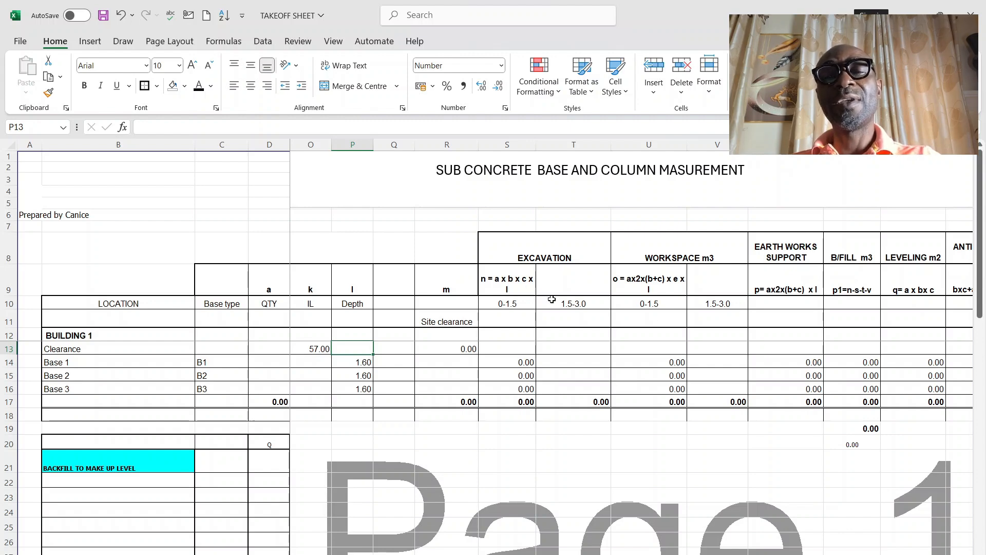
click(506, 281)
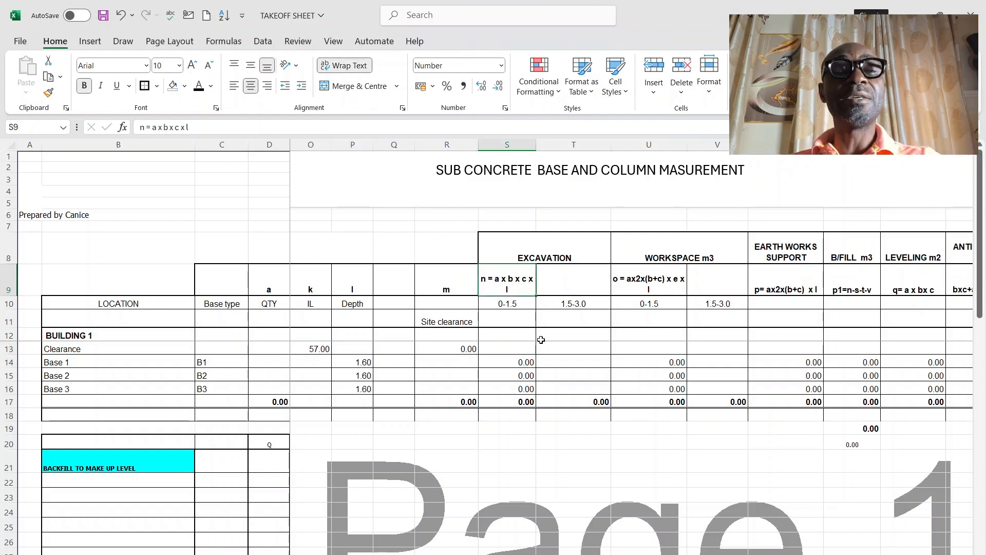
click(520, 362)
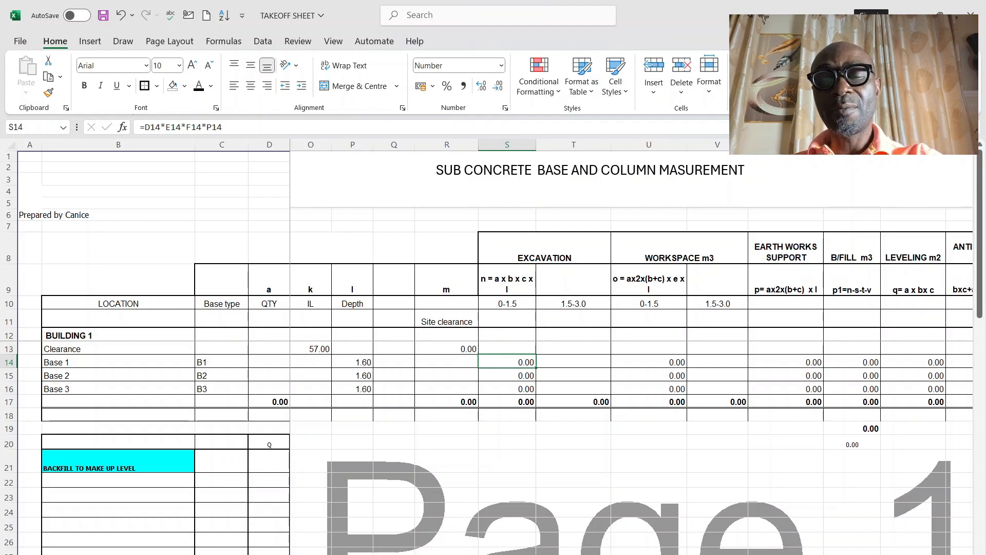
scroll(632, 350, left, 5)
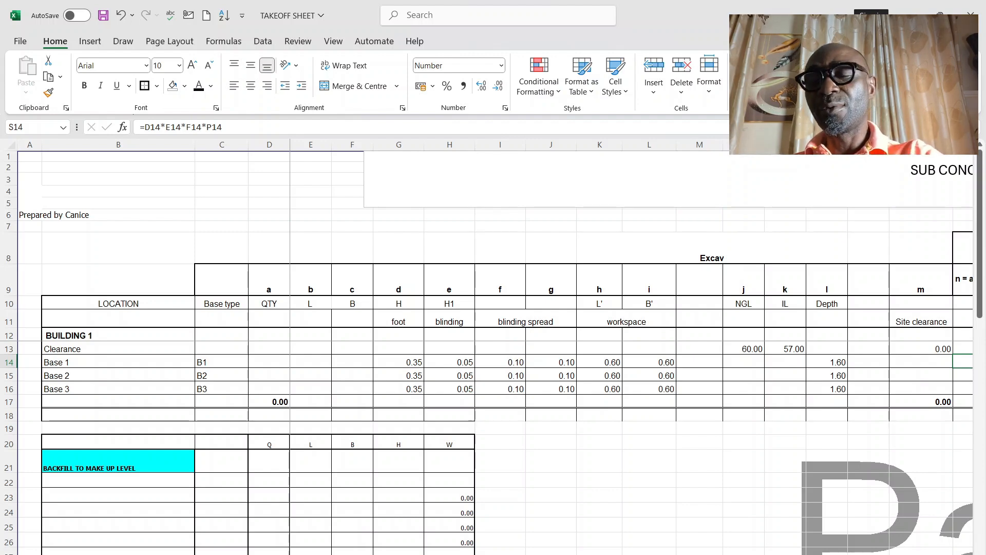
scroll(631, 348, right, 7)
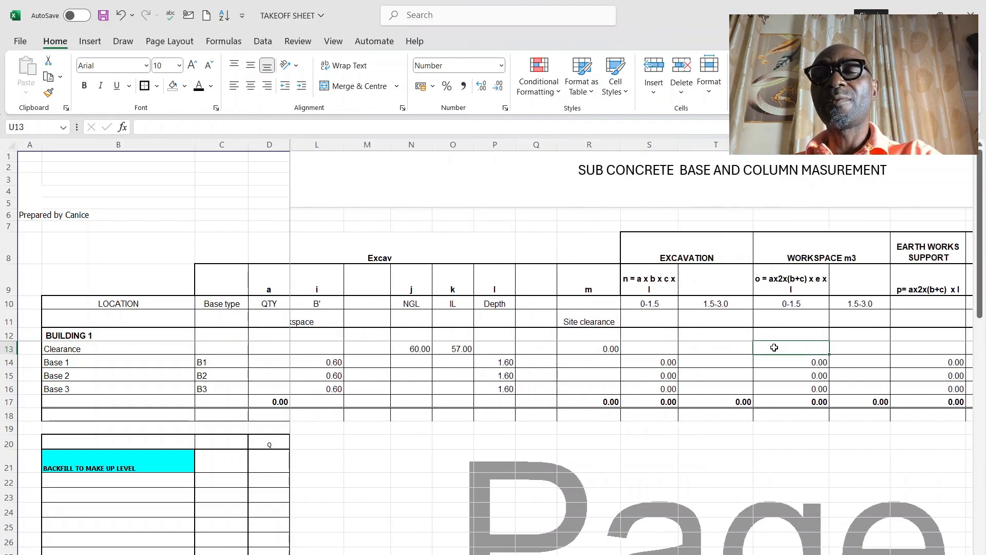
click(789, 280)
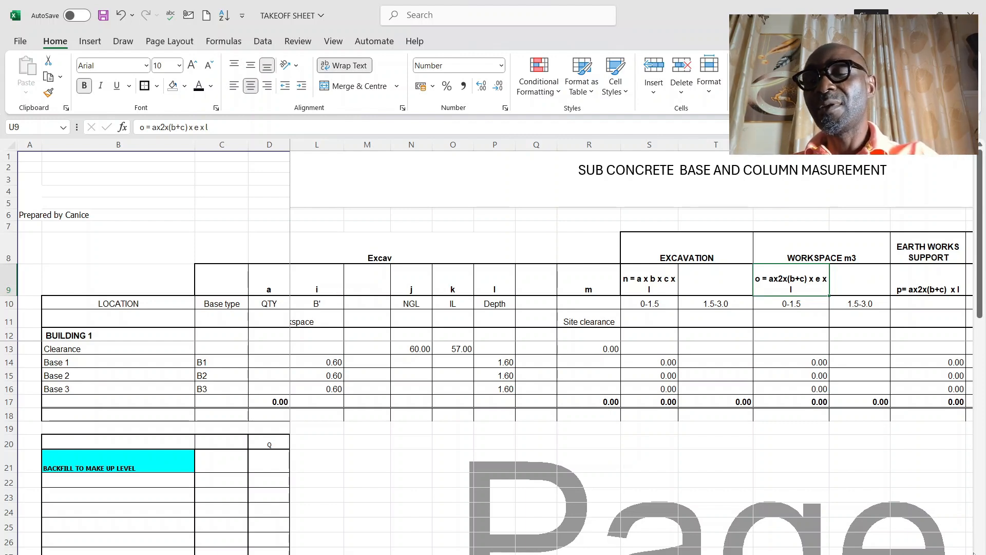
Step: Review the formula notes for earthworks support in W9 and backfill in X9
scroll(632, 353, right, 3)
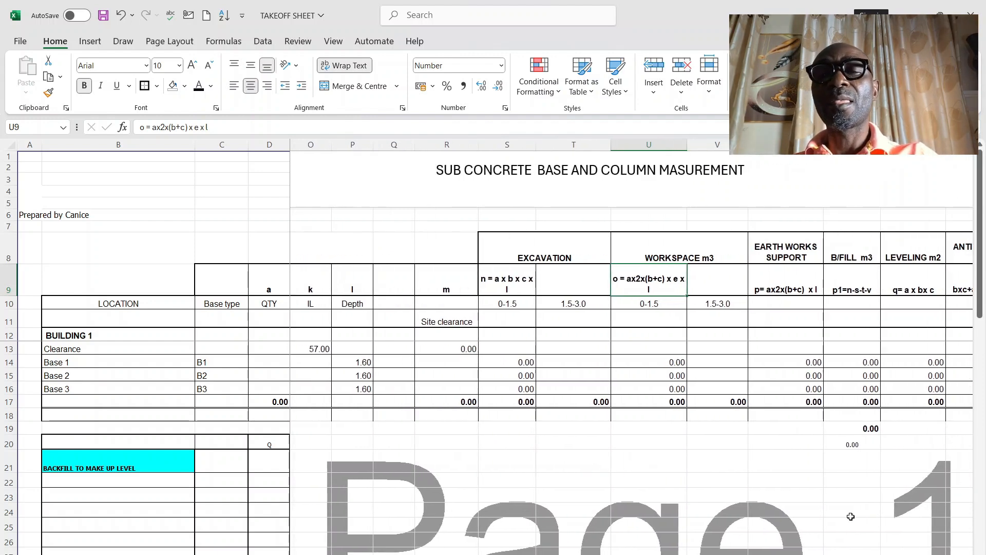
click(803, 376)
click(799, 279)
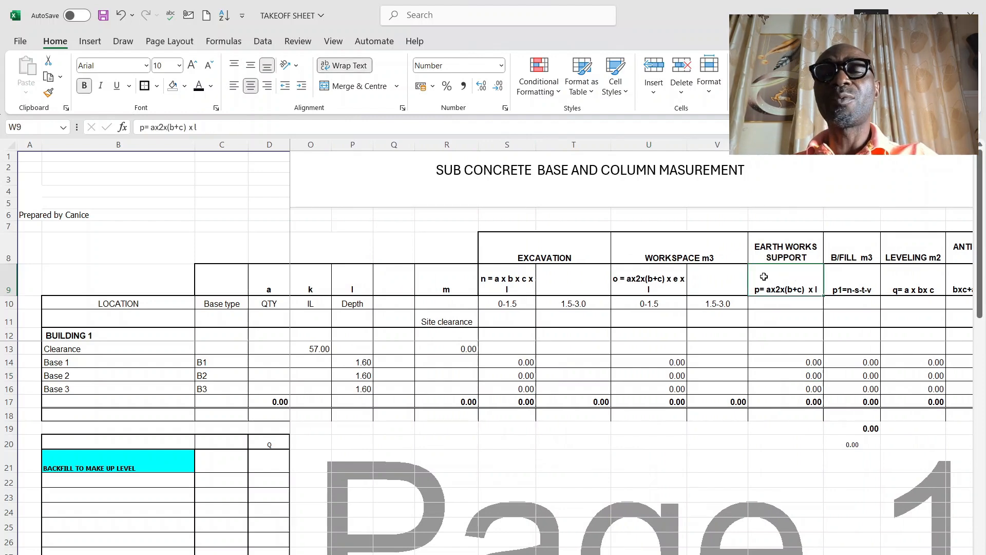
click(260, 131)
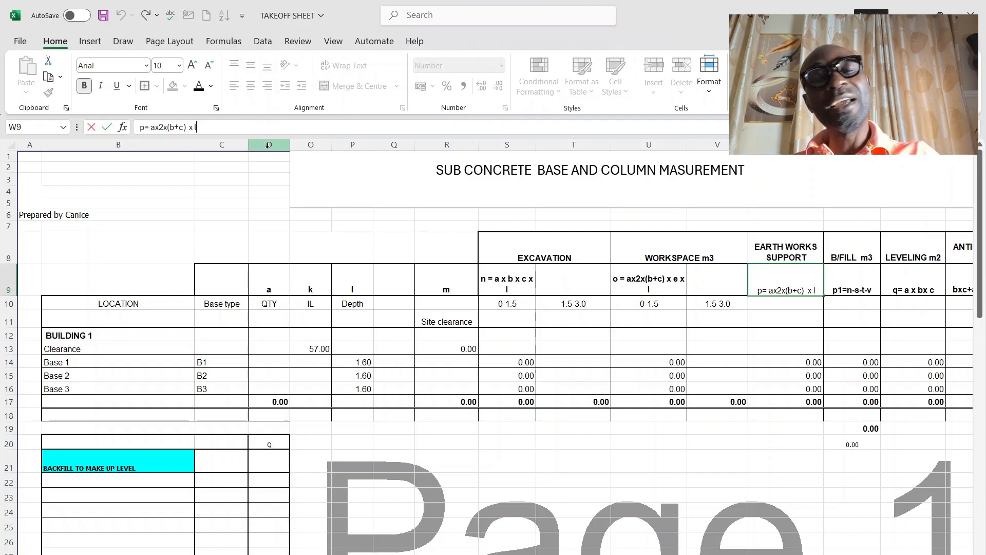
click(848, 280)
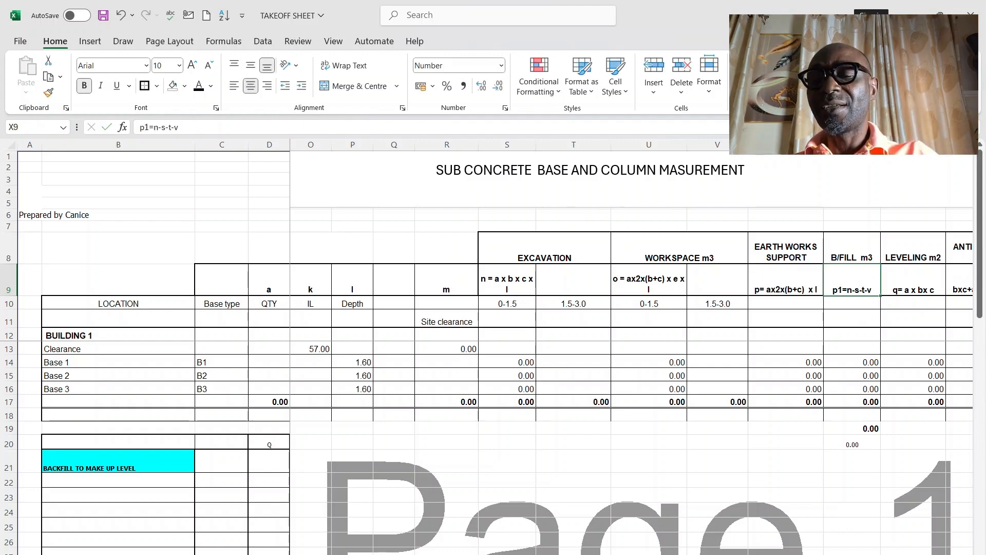
Step: Review the disposal formula note in AA9, the concrete total in AC17, and the leveling and anti-termite formula notes in Y9 and Z9
scroll(770, 269, right, 3)
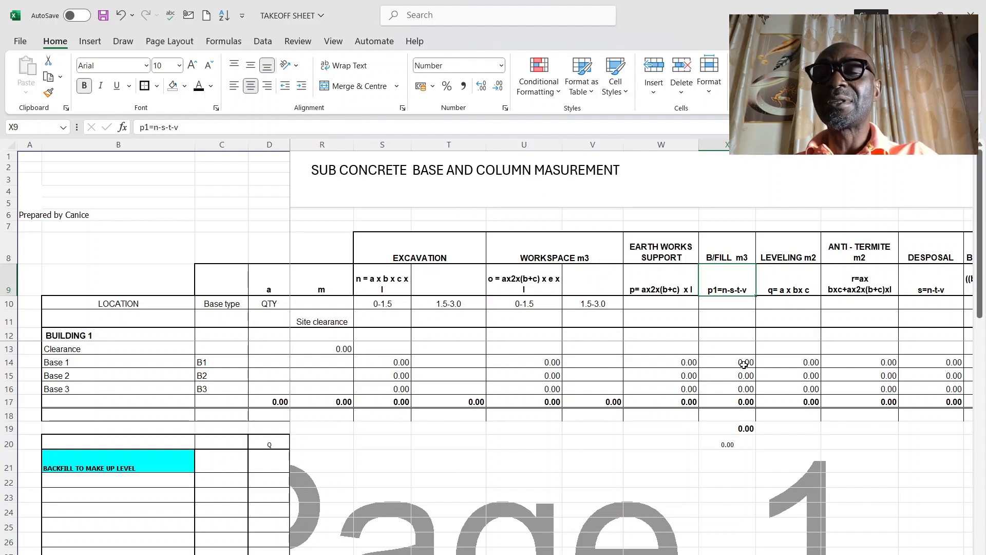
click(944, 288)
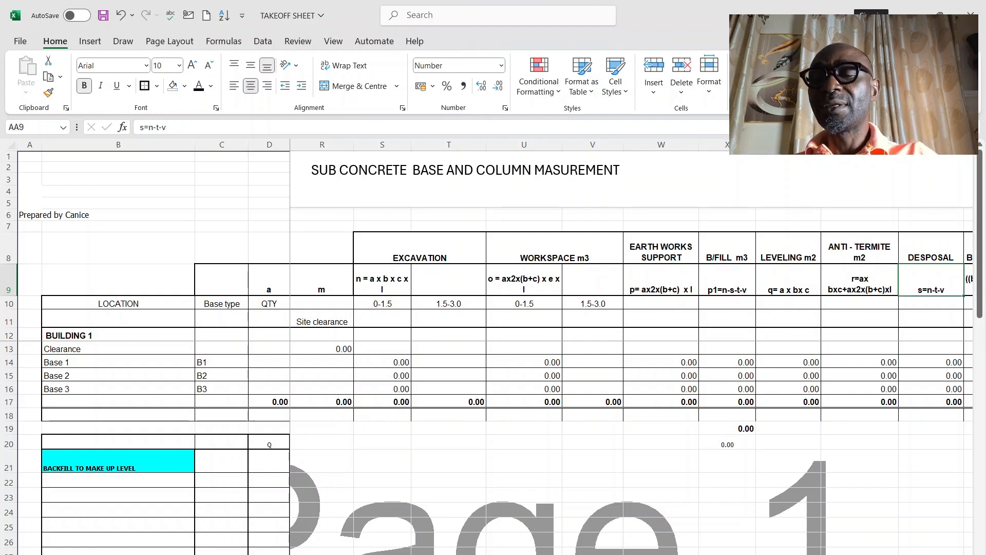
scroll(729, 395, right, 5)
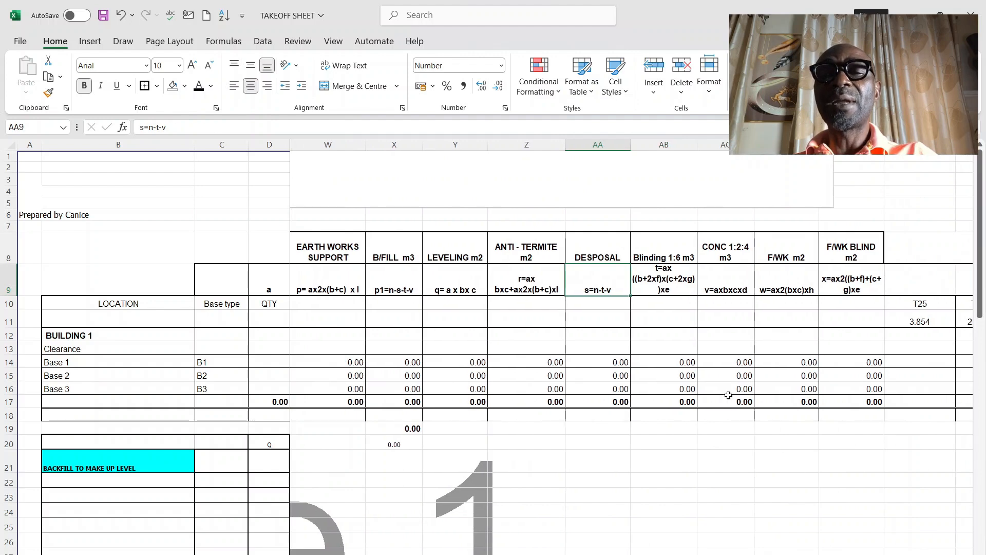
click(728, 399)
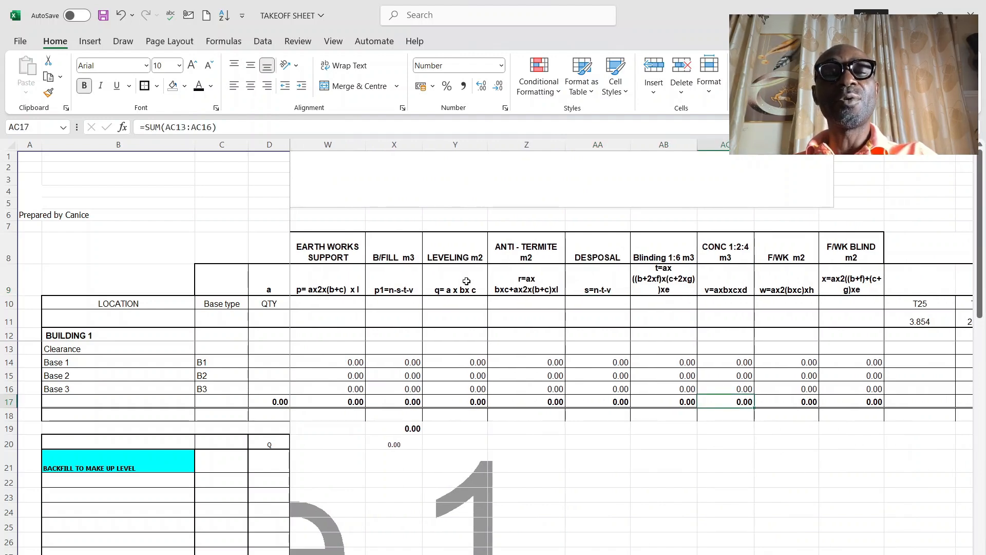
click(461, 287)
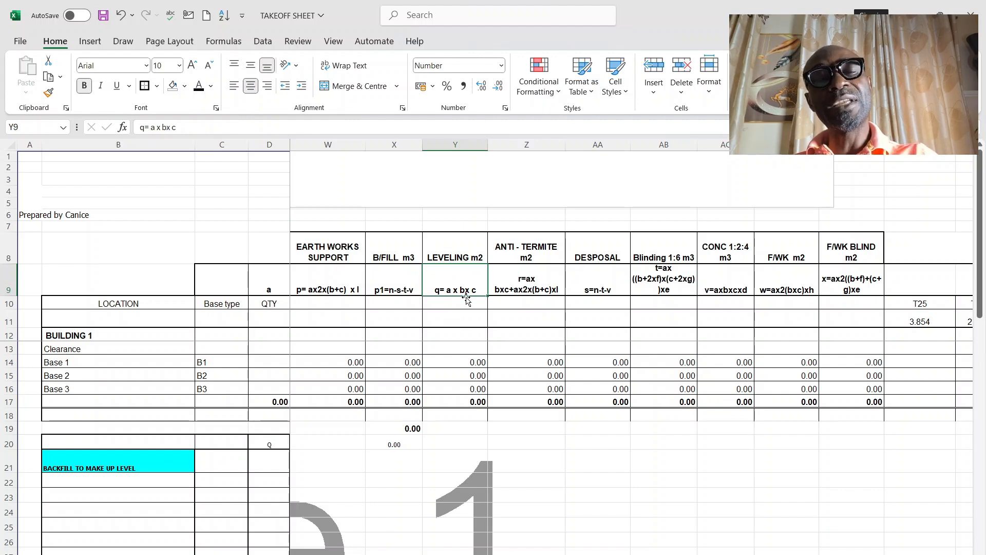
click(540, 280)
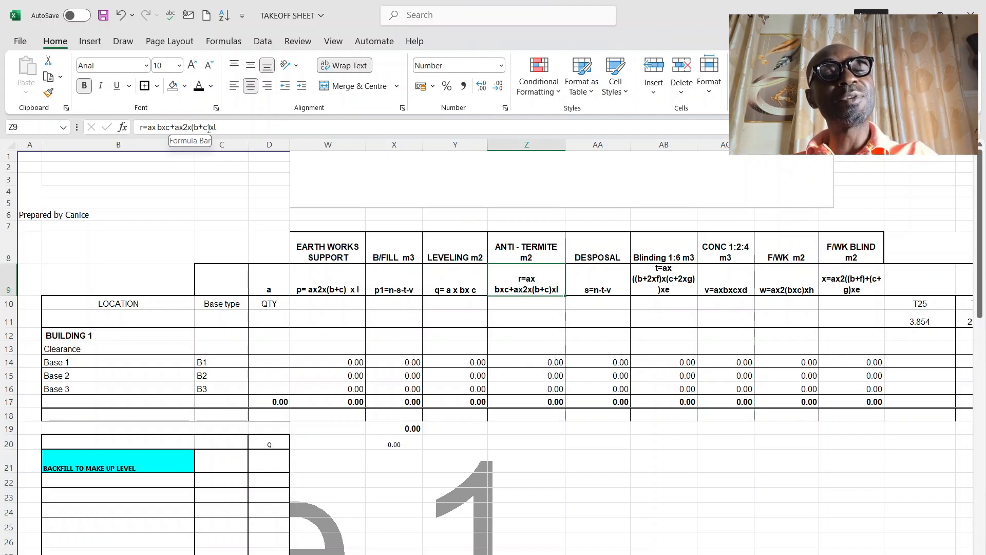
Step: Review the concrete formula note in AC9 and the disposal formula note in AA9
click(727, 287)
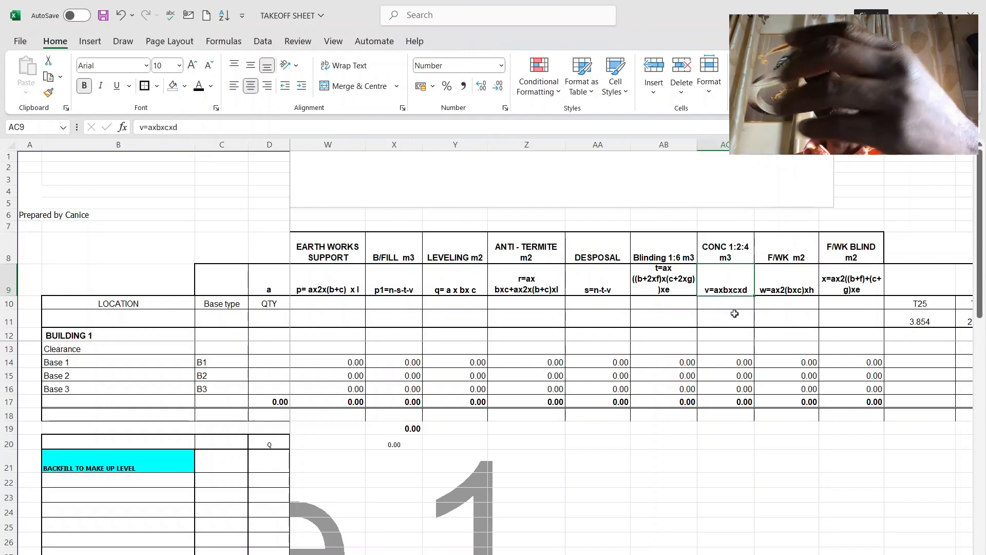
click(608, 283)
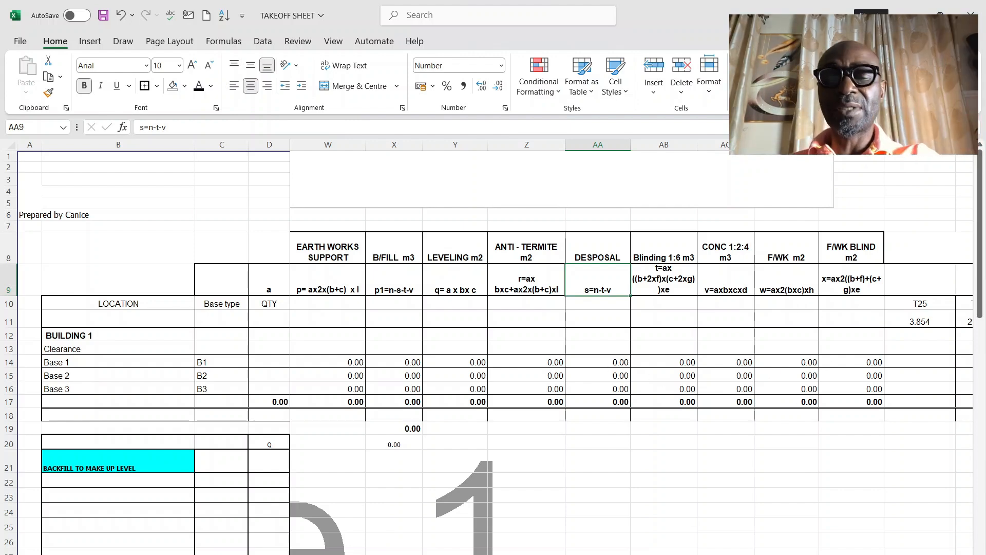
Step: Switch to the CITEC NEW EKITI DETACHED drawing in AutoCAD and examine the column bases and their dimensions on the foundation layout
click(543, 553)
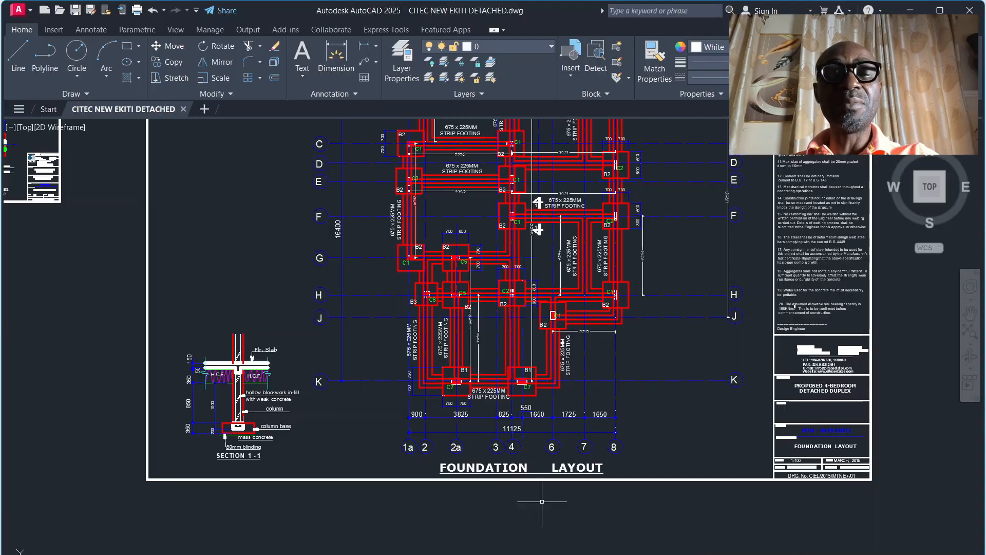
scroll(454, 375, down, 6)
scroll(454, 374, down, 4)
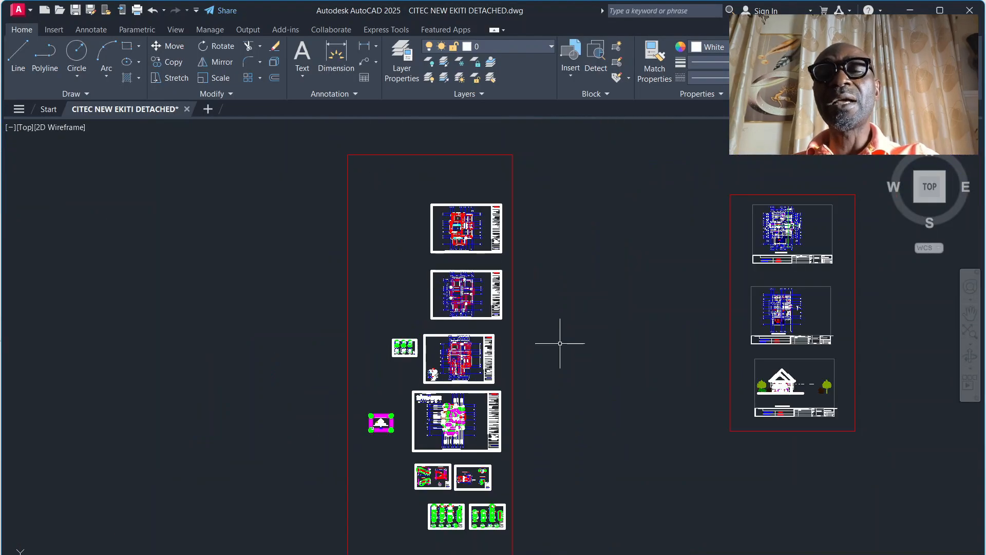
scroll(475, 288, up, 4)
scroll(452, 325, down, 2)
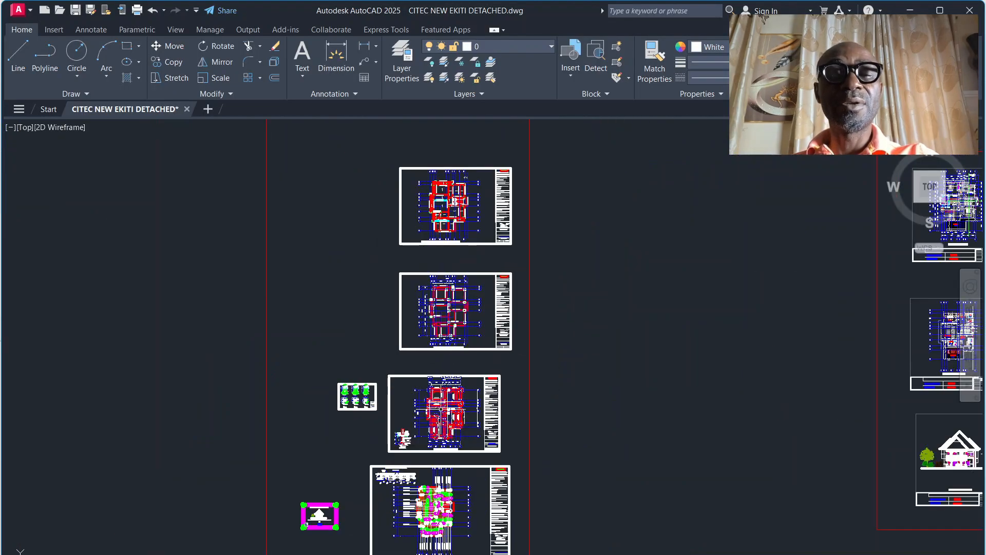
scroll(459, 293, up, 7)
scroll(459, 293, down, 2)
scroll(461, 303, up, 5)
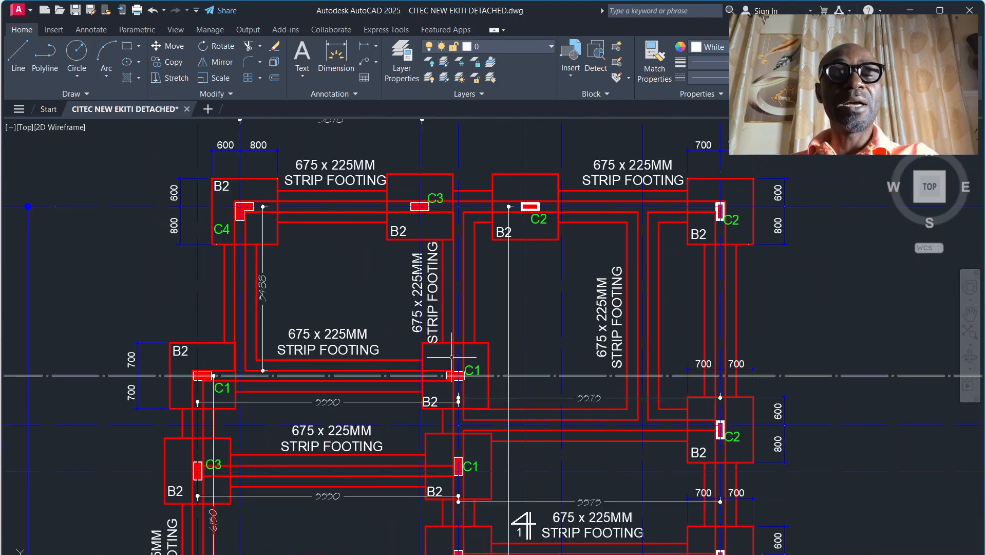
scroll(463, 309, down, 5)
scroll(463, 310, up, 4)
scroll(463, 309, down, 4)
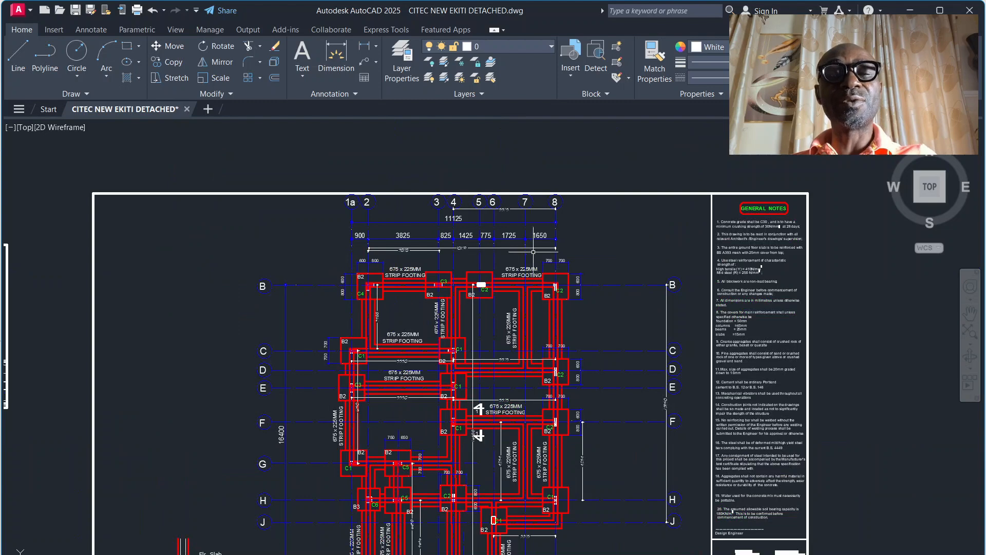
scroll(481, 284, down, 2)
scroll(484, 311, up, 2)
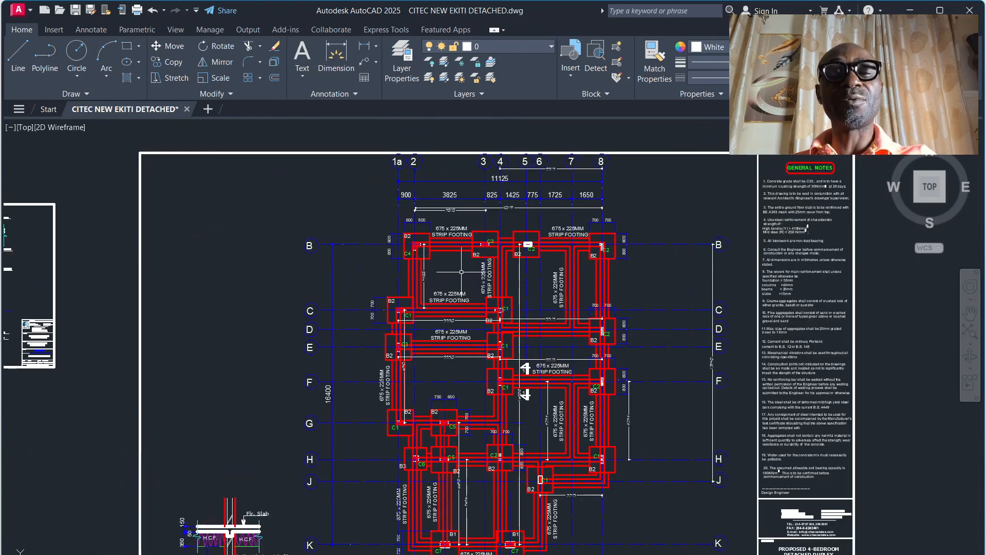
scroll(419, 250, up, 2)
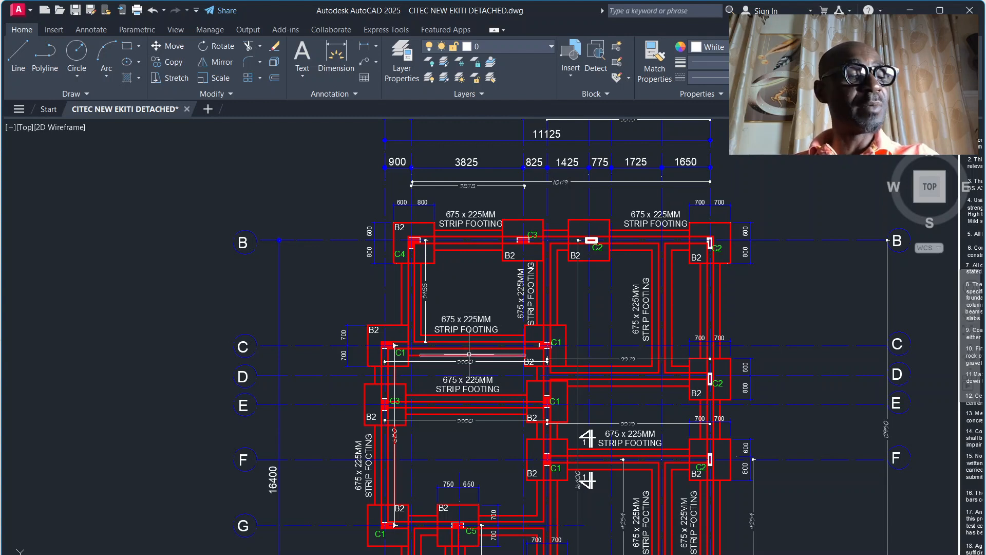
Step: Switch to the TAKEOFF SHEET workbook in Excel and enter Base 1's quantity 2, length 1.5, breadth 1.5 and foot height 0.35
click(561, 554)
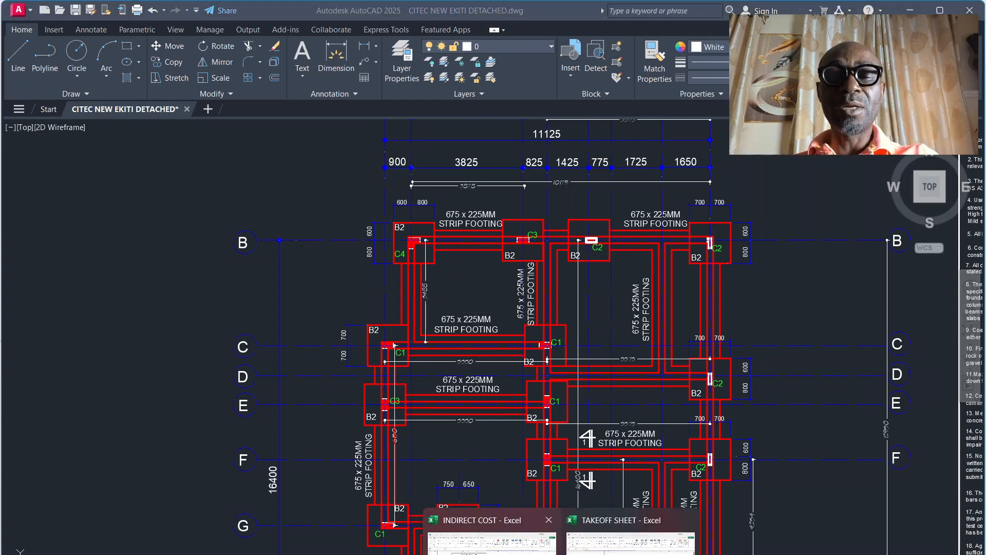
click(631, 537)
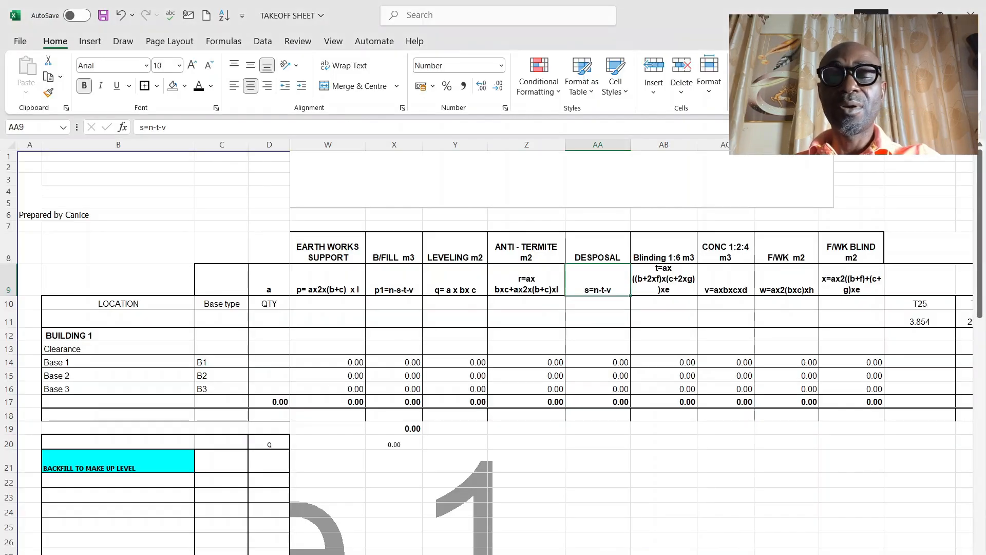
drag(596, 554, 526, 554)
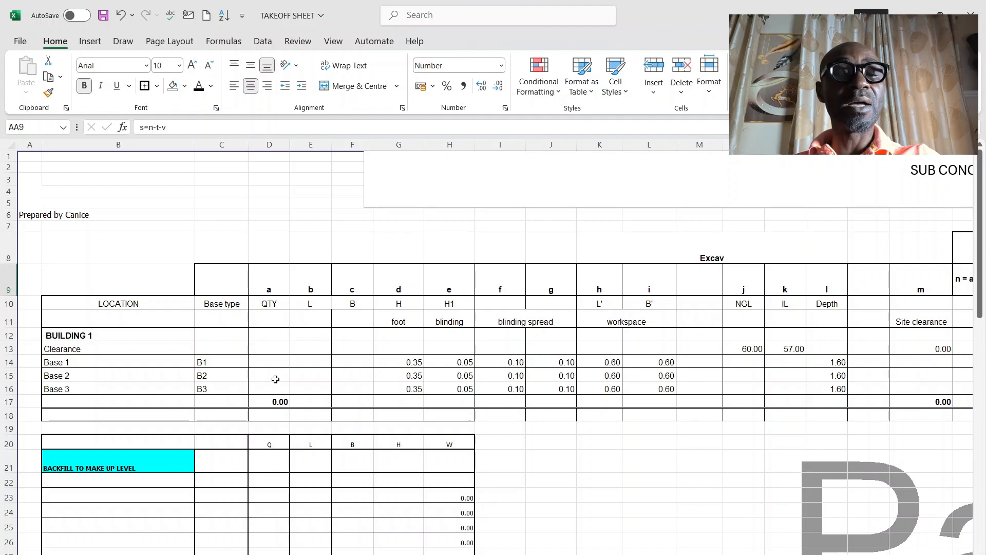
click(259, 362)
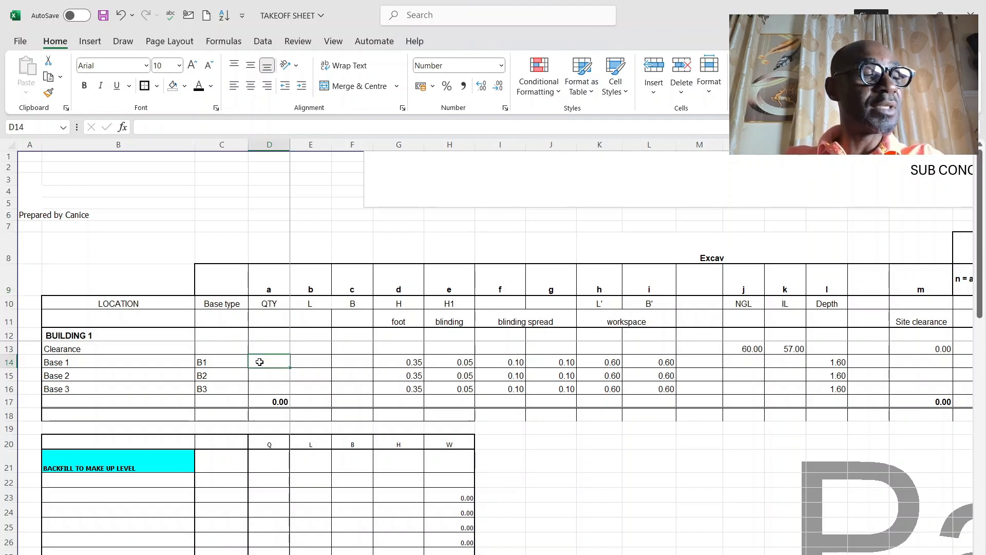
text(2)
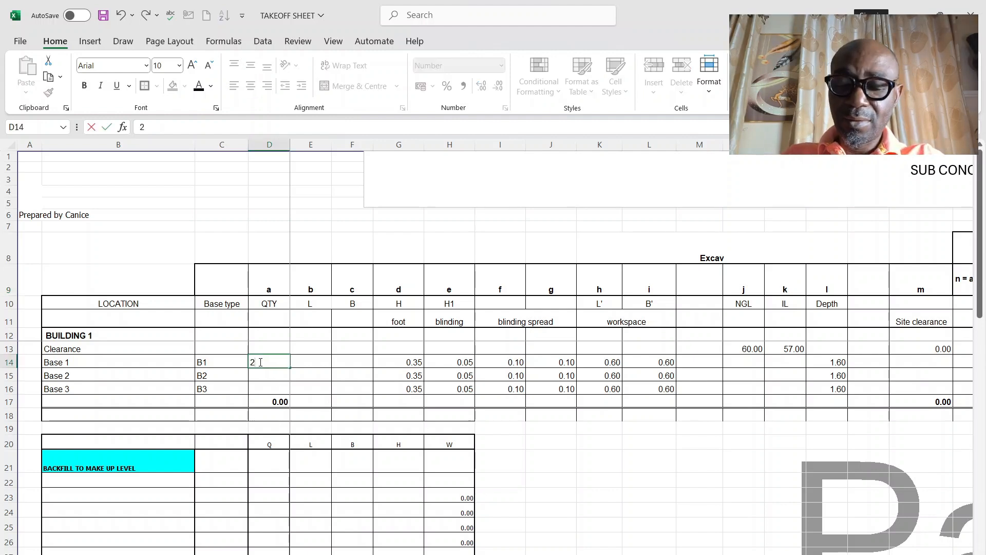
key(Tab)
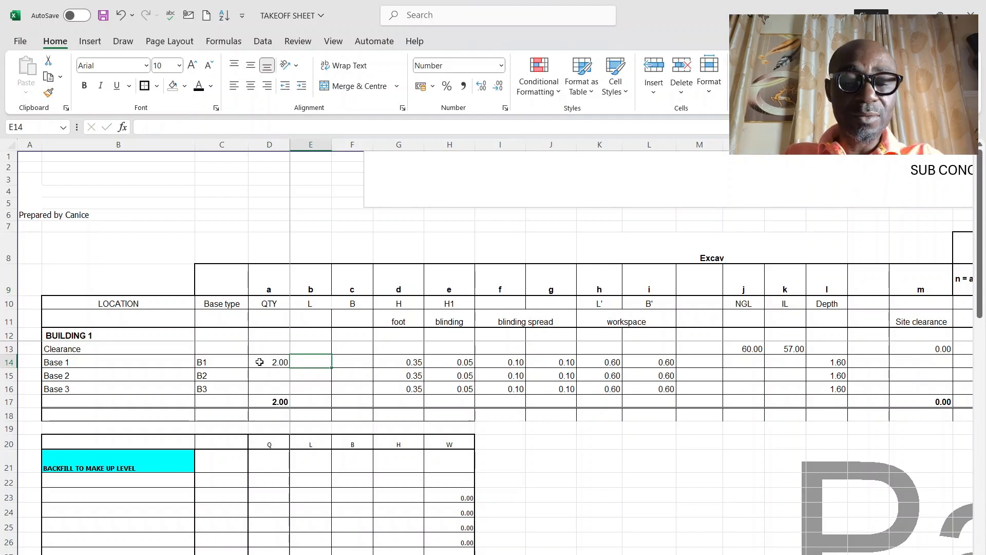
text(1.5)
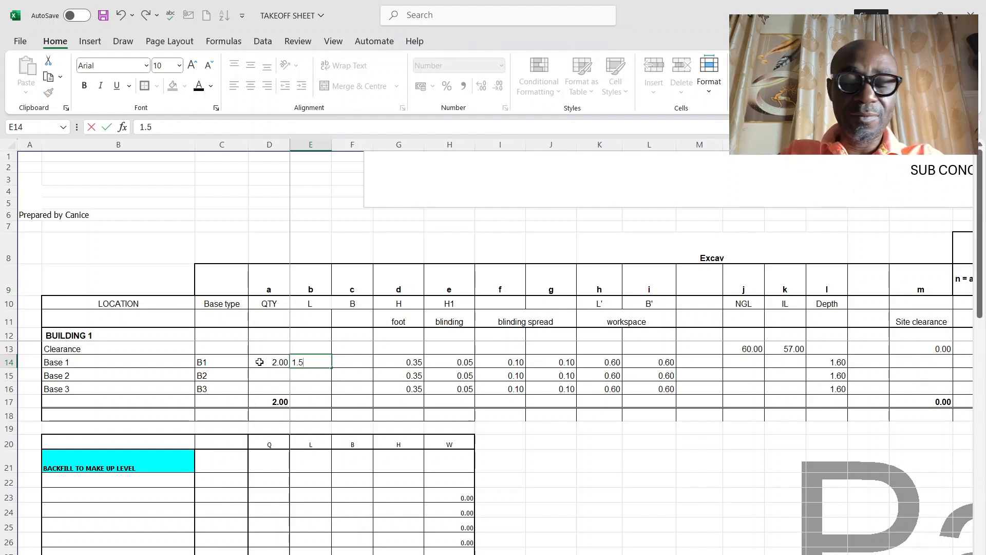
key(Tab)
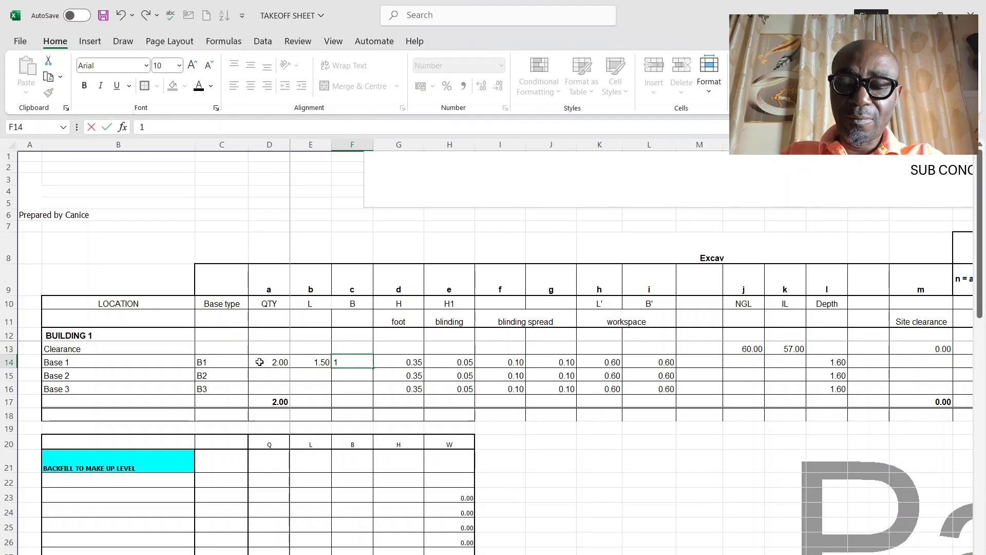
key(Tab)
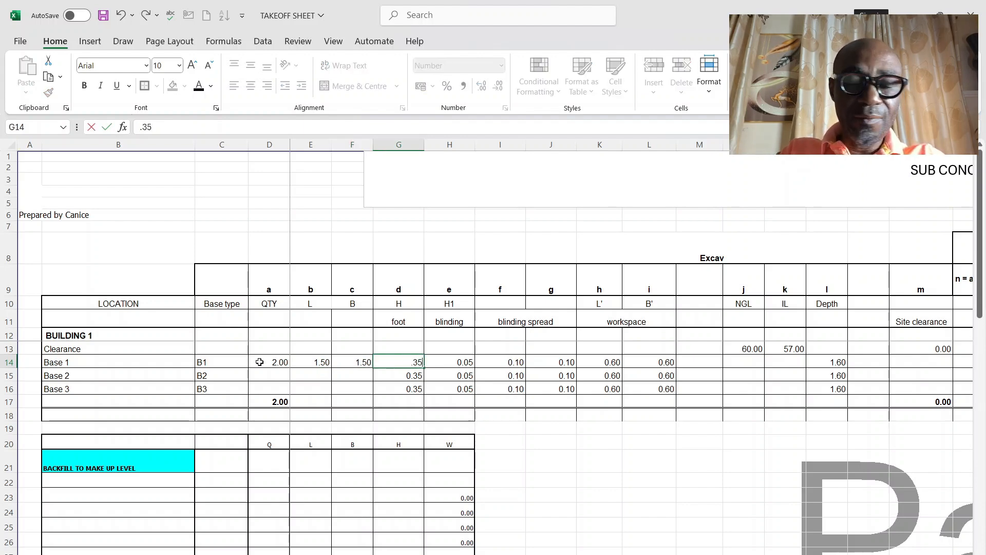
key(Return)
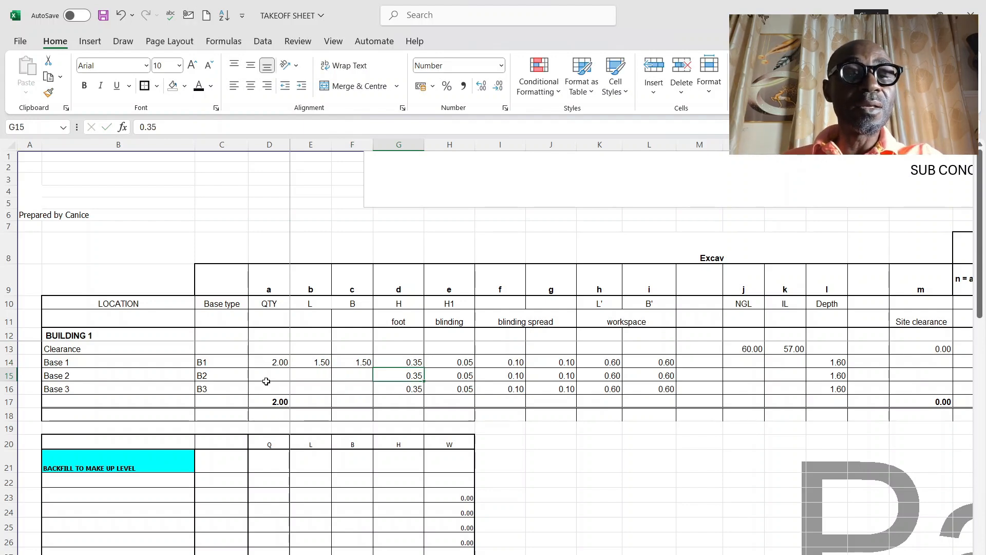
Step: Enter the quantities 17 for Base 2 and 1 for Base 3
click(267, 384)
click(271, 378)
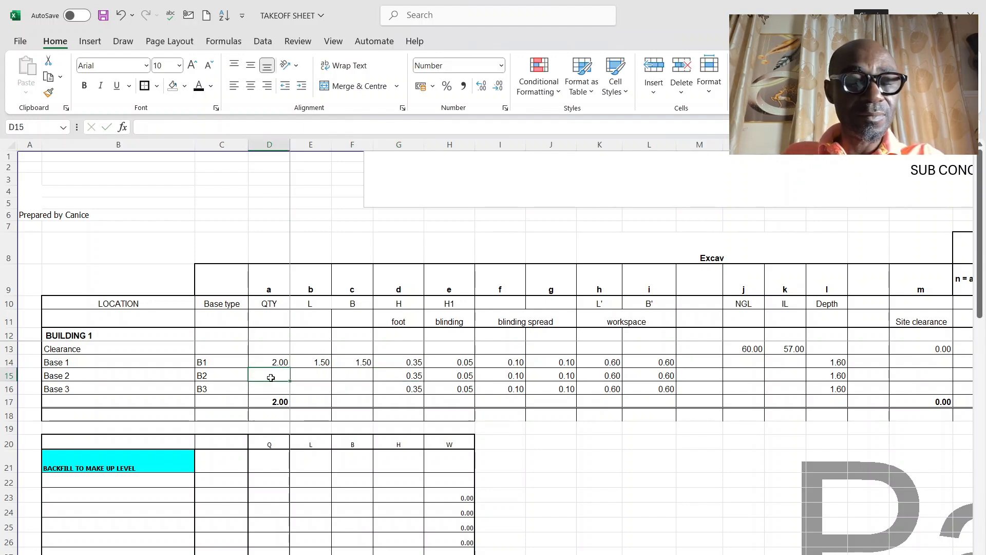
text(17)
key(Return)
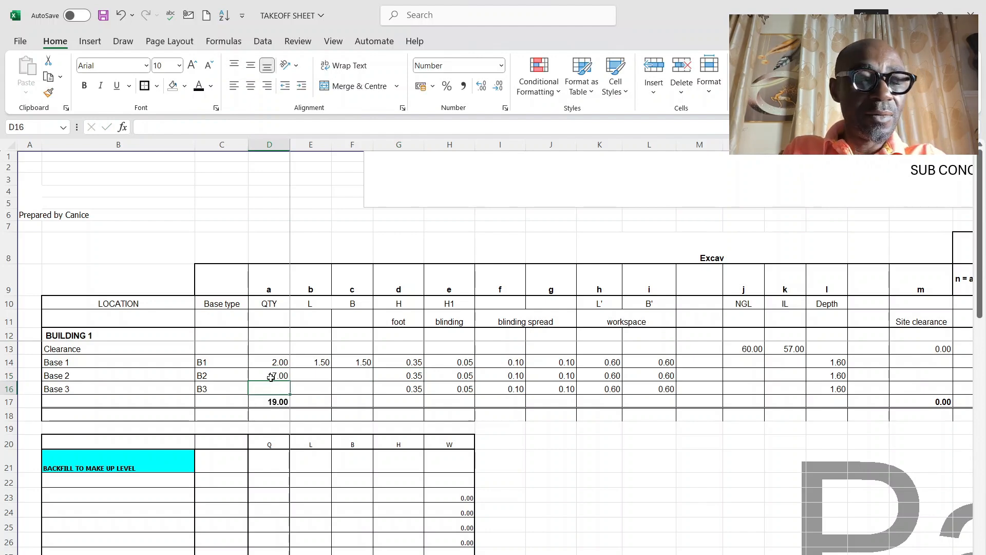
text(1)
Step: Set the length to 1.4 for Base 2 and 1.2 for Base 3, and fill the same values into their breadth cells
click(308, 374)
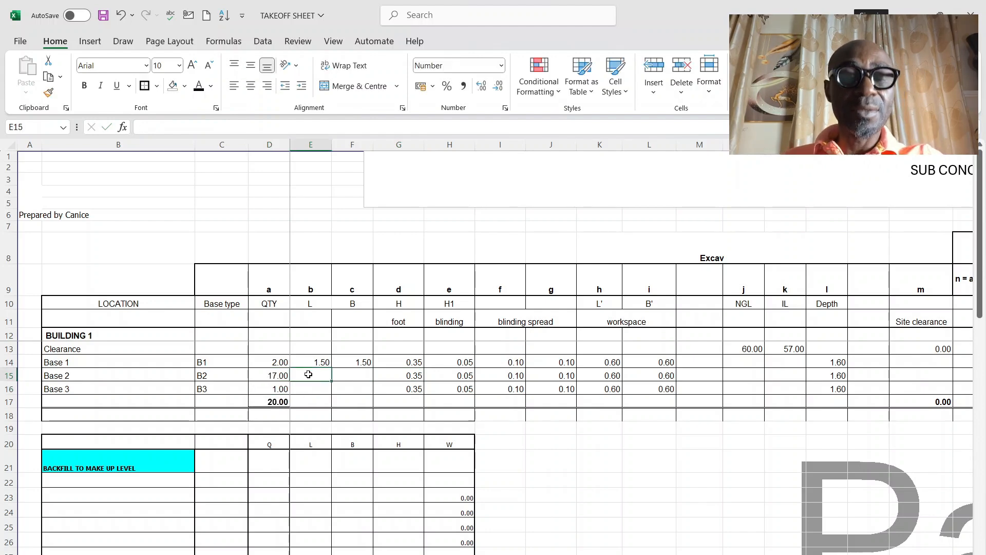
text(1.4)
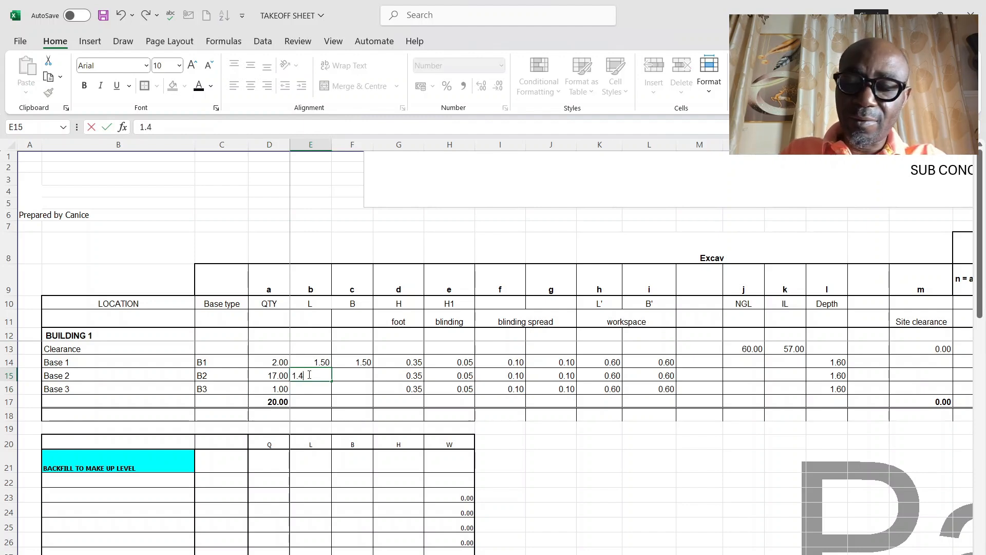
key(Return)
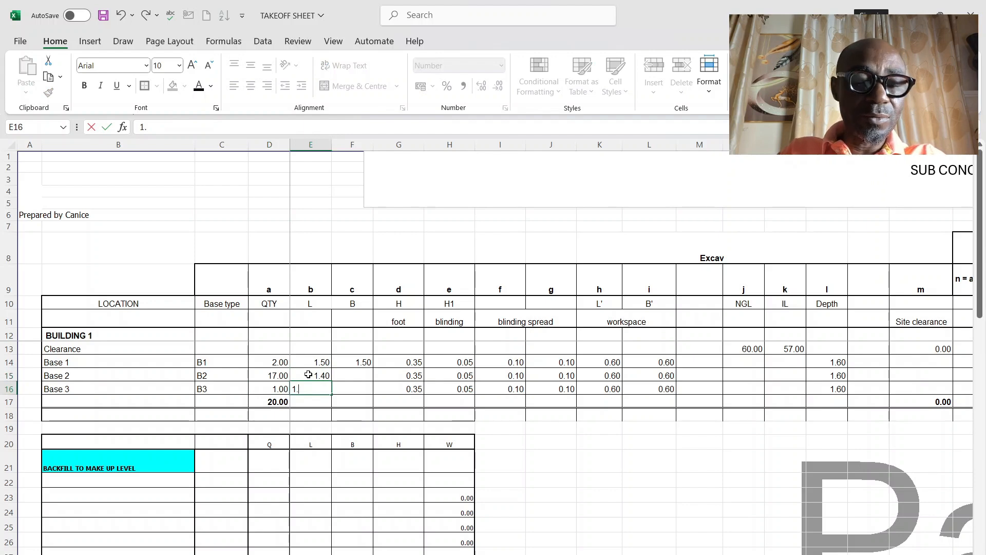
text(.2)
key(Return)
drag(308, 375, 372, 392)
click(378, 382)
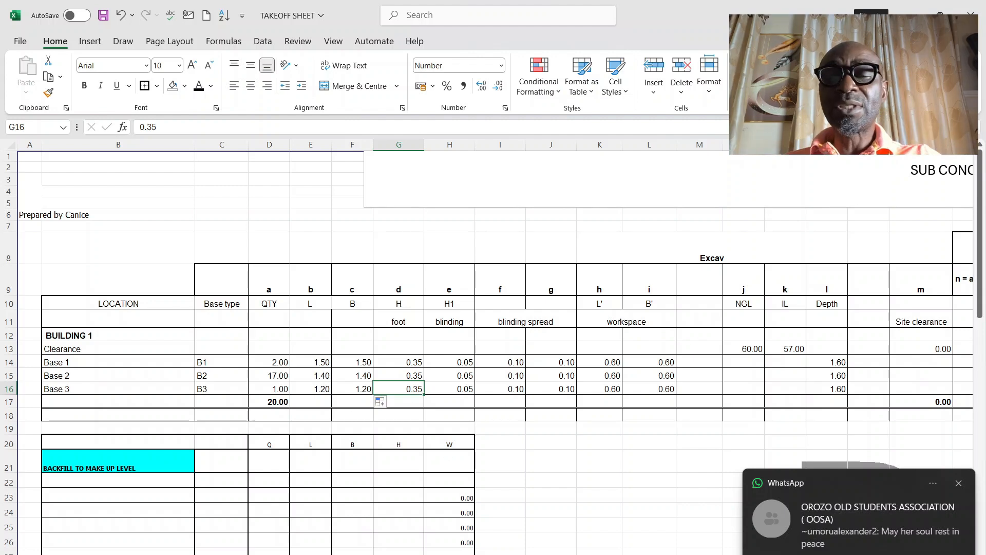
Step: Switch to the AutoCAD drawing and examine the vertical dimensions on the base type B1 elevation that make up the excavation depth
scroll(634, 347, right, 4)
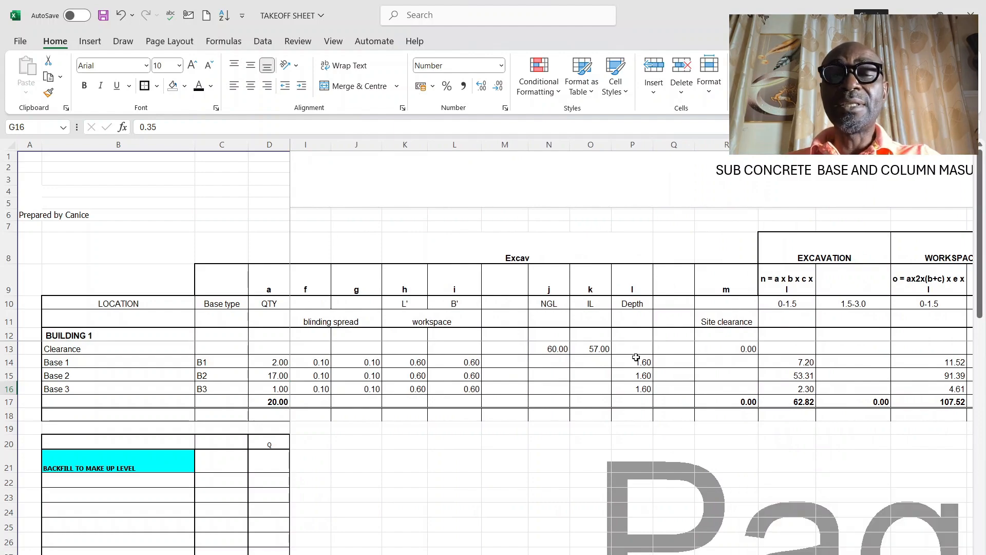
click(646, 552)
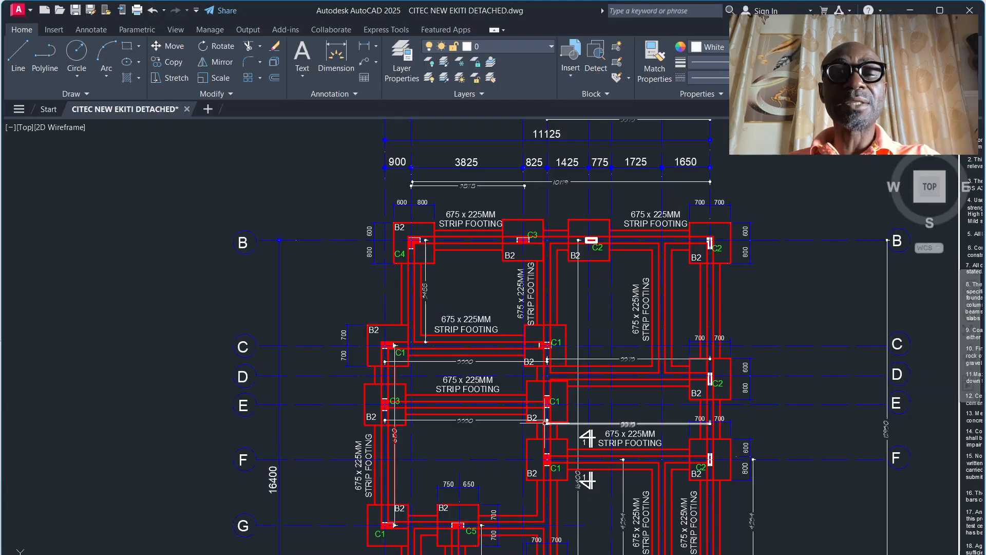
scroll(519, 285, down, 7)
scroll(400, 276, up, 8)
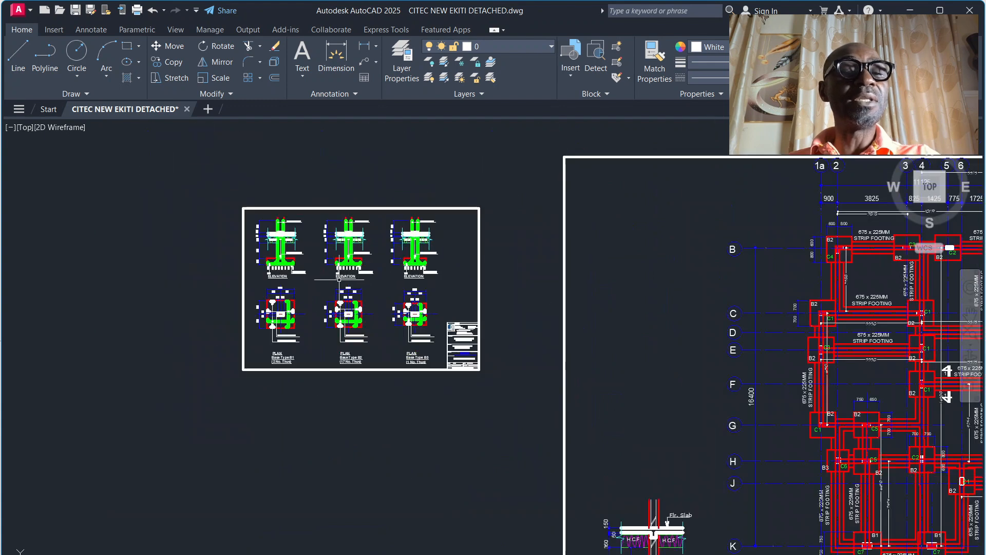
scroll(249, 239, up, 4)
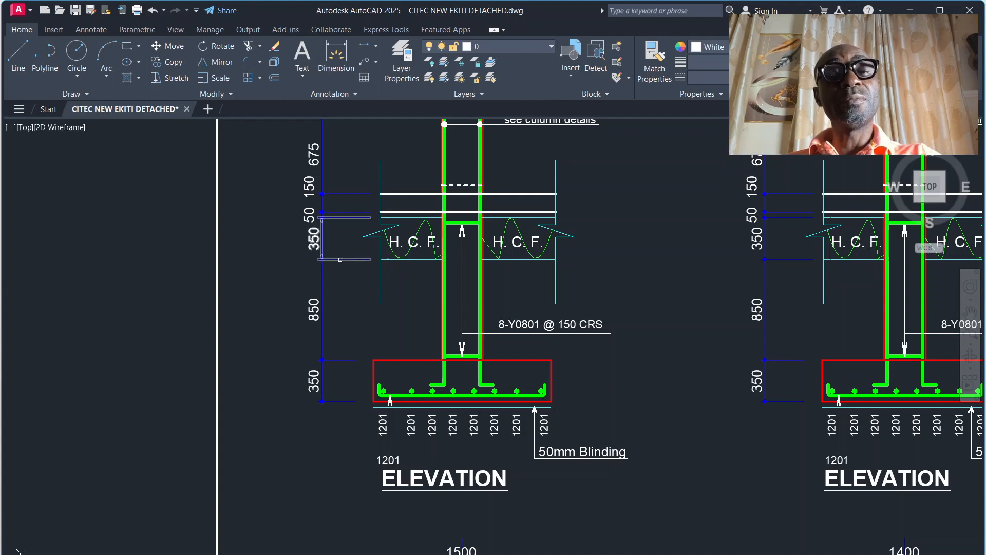
mouse_move(341, 260)
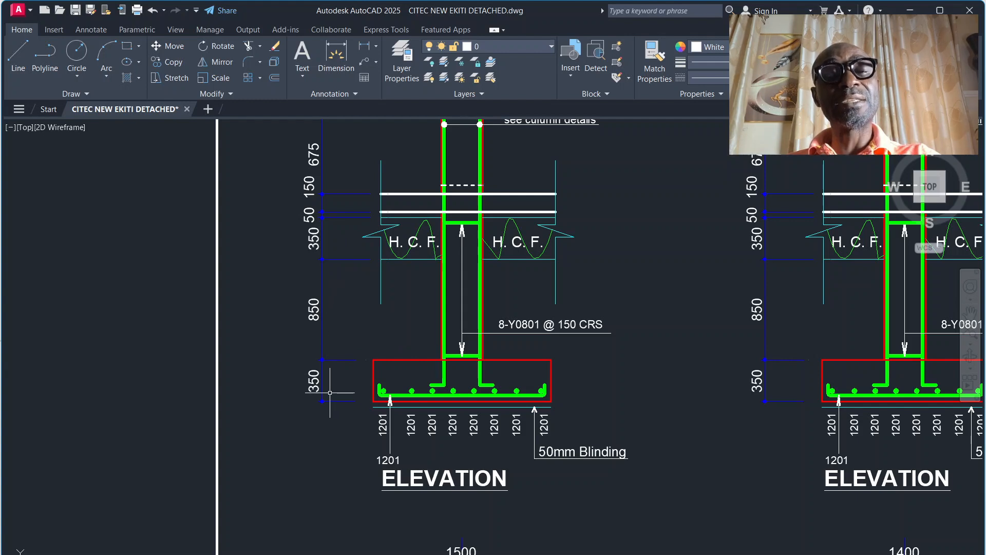
click(337, 218)
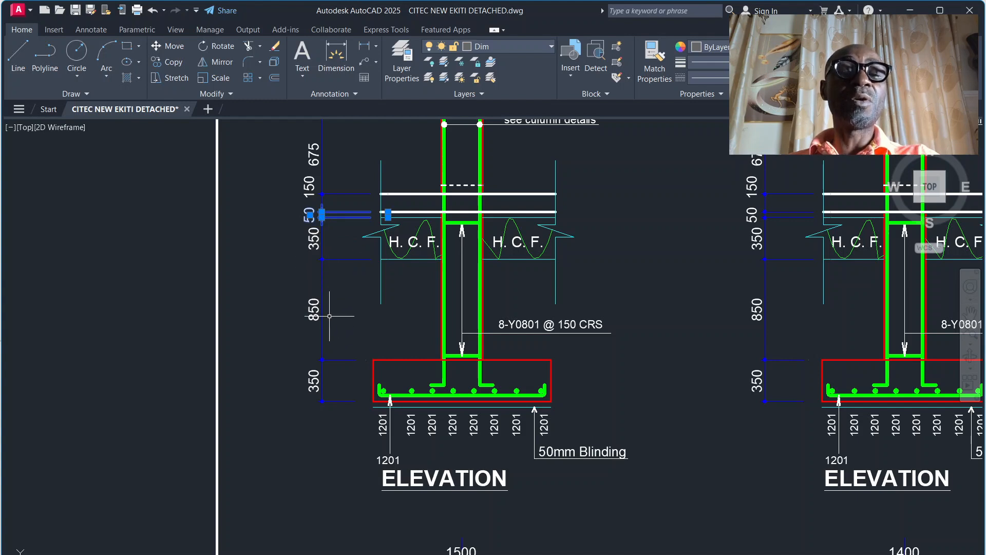
click(392, 326)
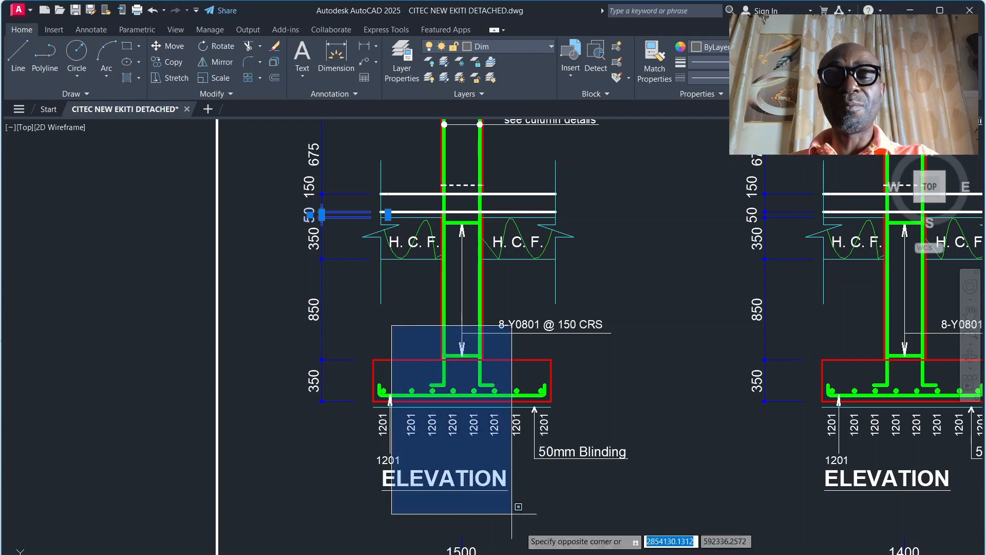
mouse_move(547, 553)
Step: Return to the takeoff sheet in Excel and review Base 1's depth in P14 and the excavation and workspace volumes
click(612, 549)
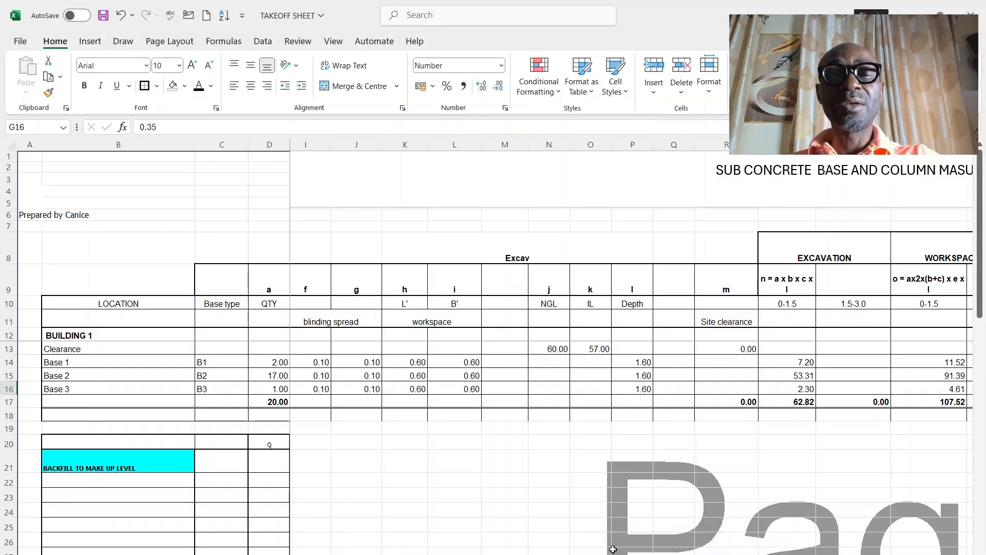
click(642, 362)
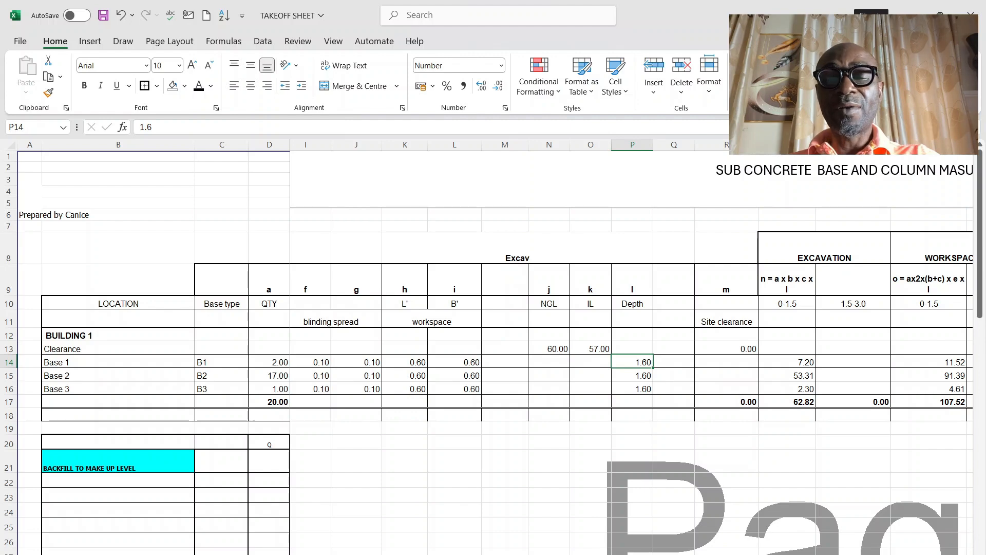
scroll(632, 349, right, 5)
scroll(632, 349, left, 3)
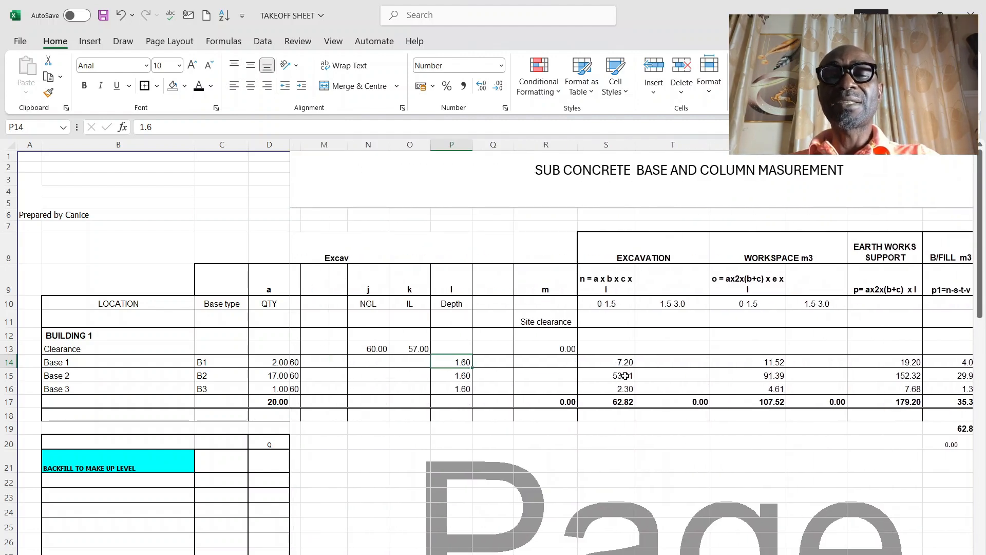
Step: Clear the existing reinforcement lengths of the three bases in AI14:AK16 and select Base 1's T12 cell
click(622, 401)
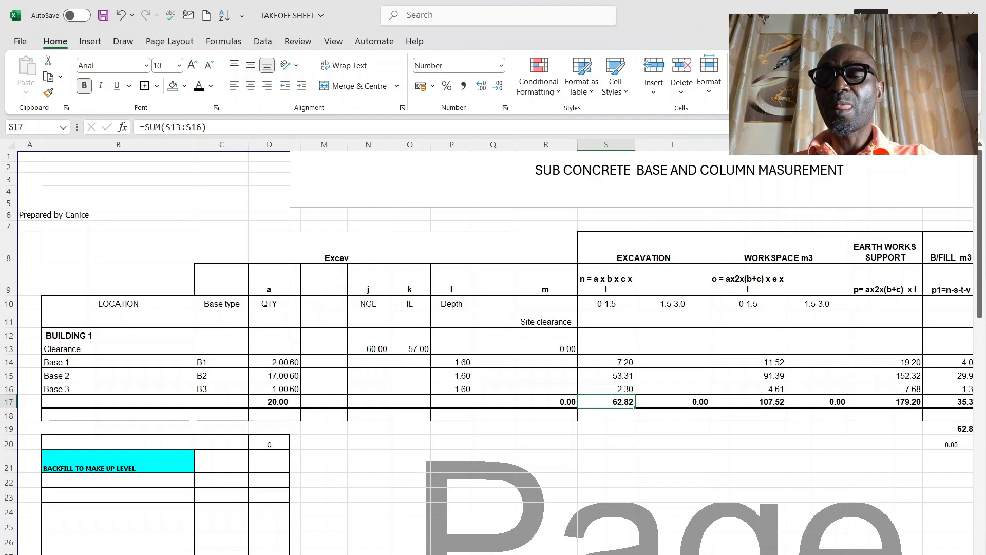
scroll(632, 346, right, 5)
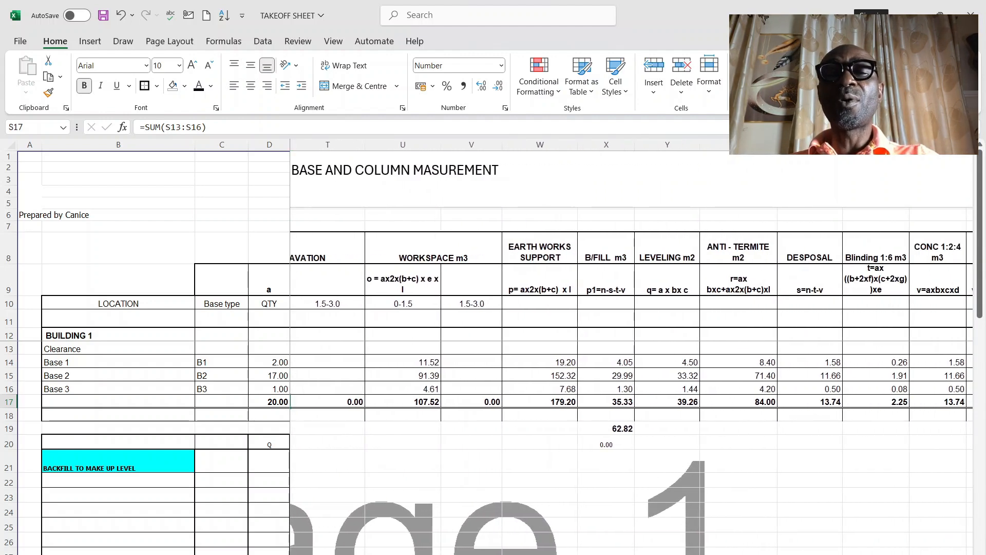
scroll(631, 347, right, 2)
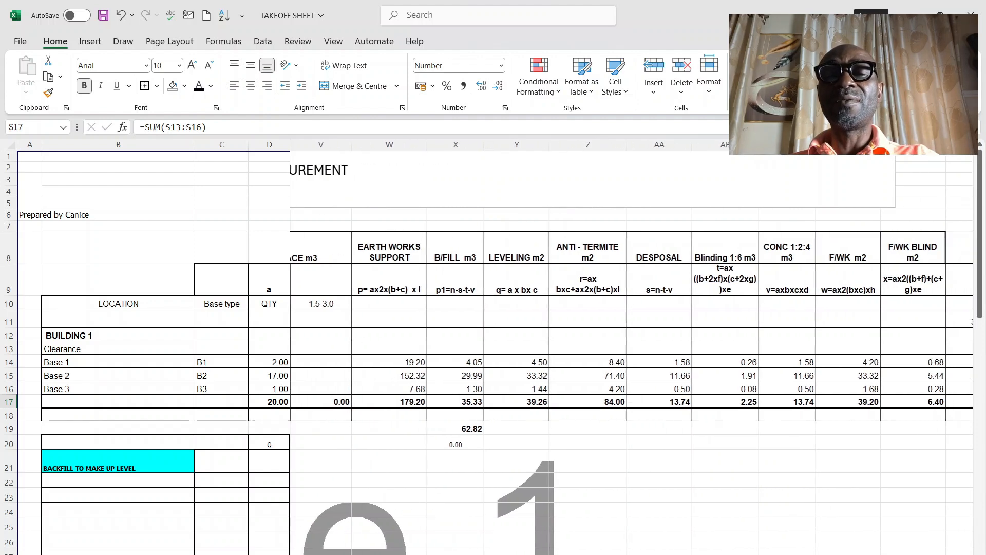
scroll(632, 347, right, 2)
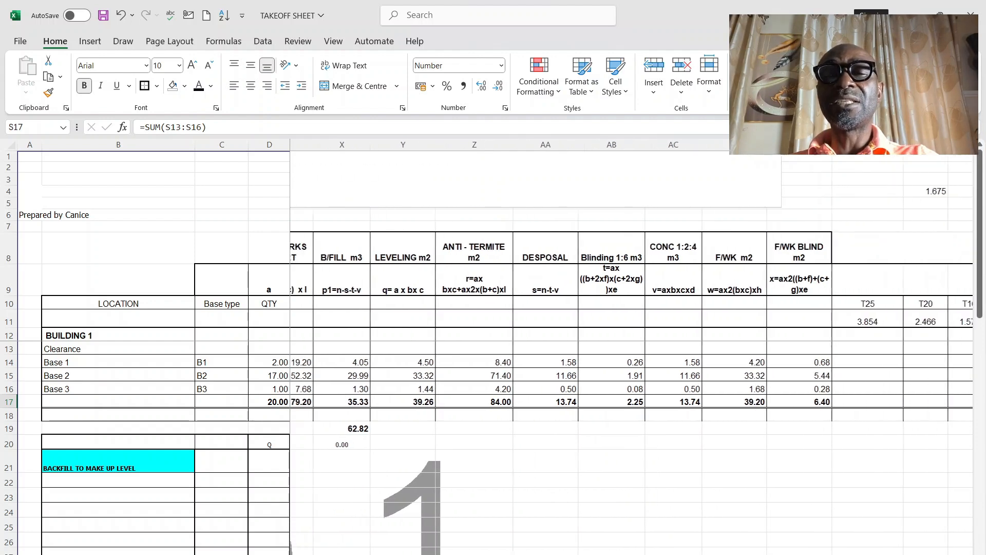
scroll(632, 347, right, 2)
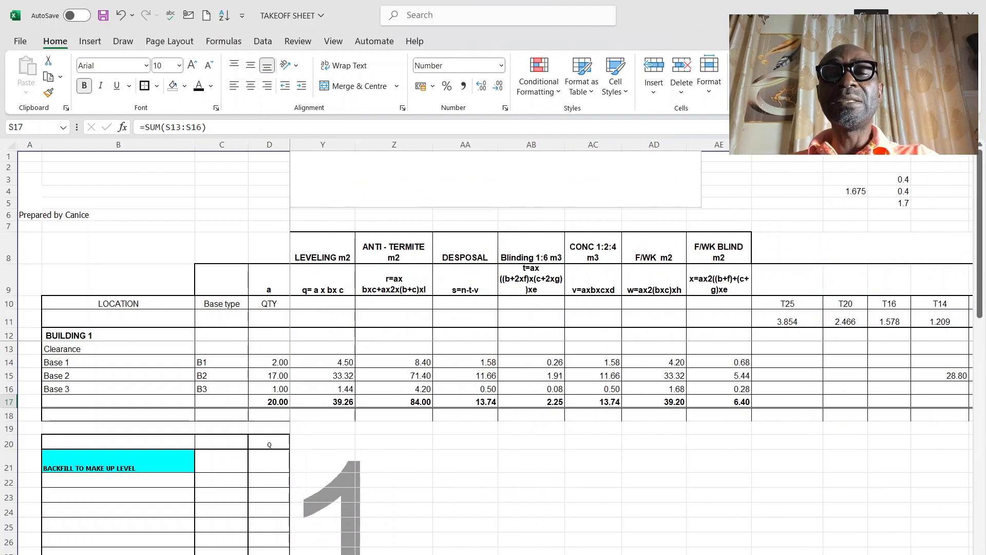
scroll(632, 347, right, 4)
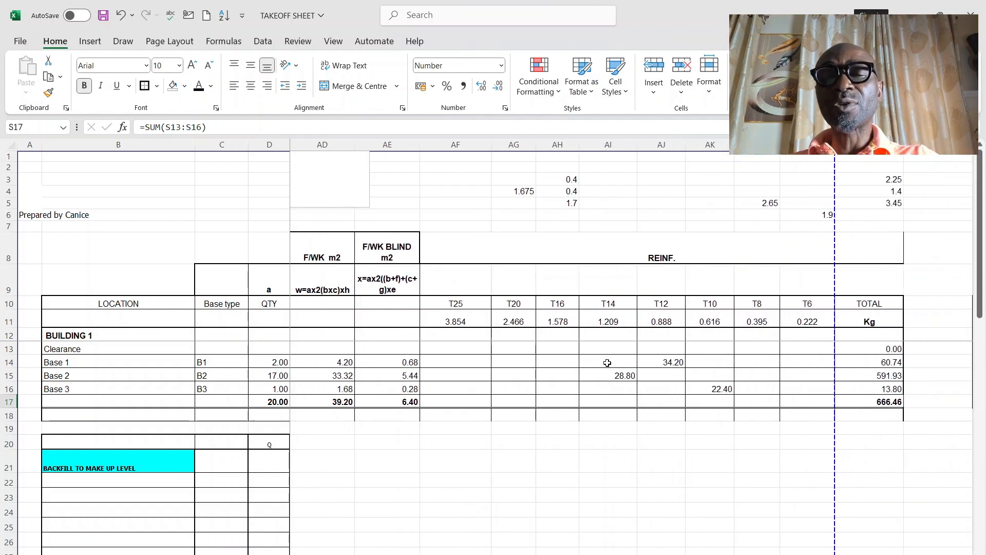
drag(607, 362, 717, 388)
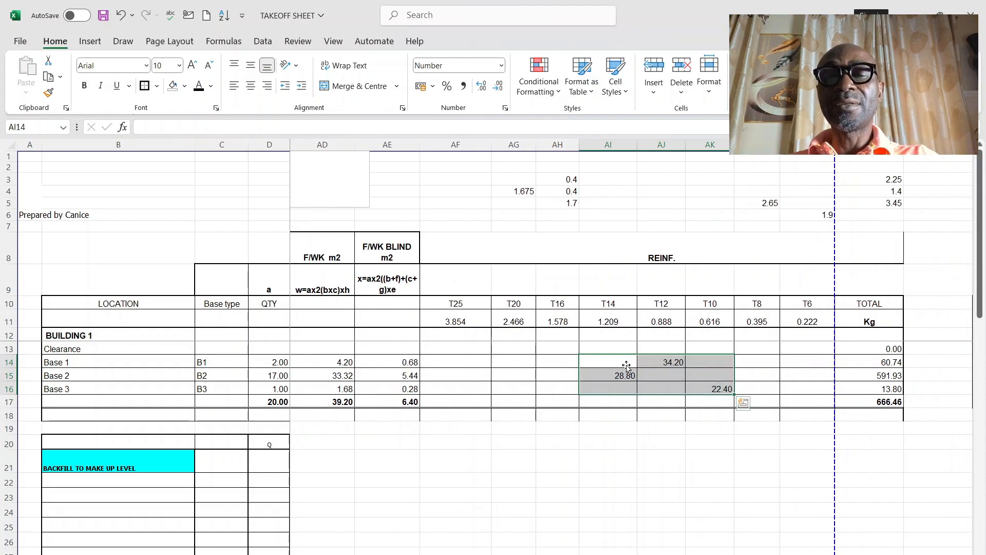
key(Delete)
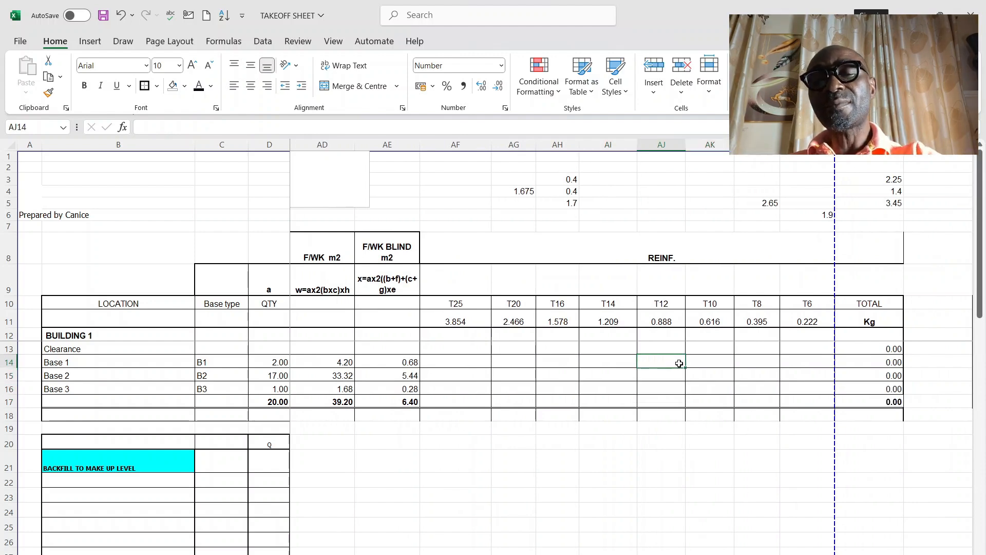
click(678, 362)
Step: Switch to the AutoCAD drawing and examine the reinforcement bar callouts and dimensions on the base type B1 plan
click(616, 554)
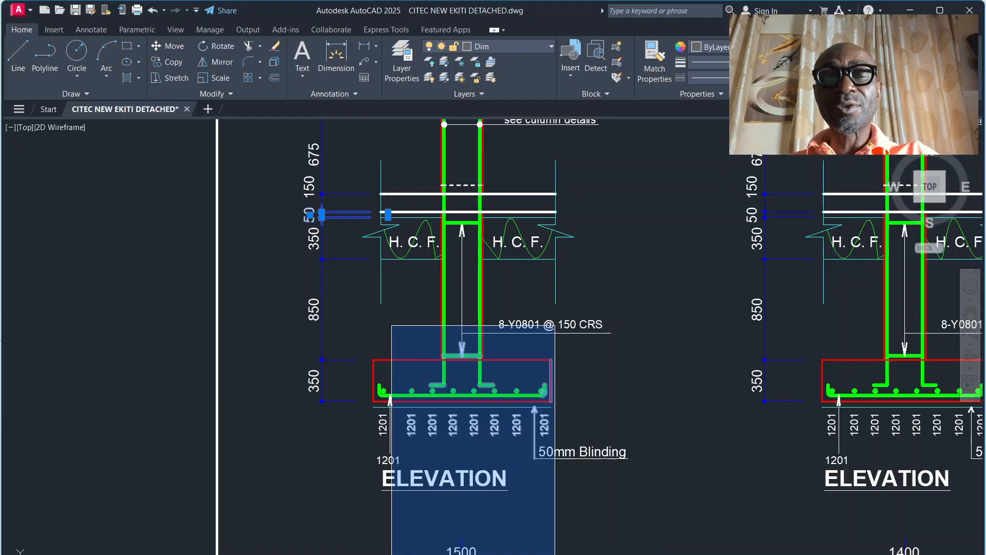
scroll(485, 392, down, 8)
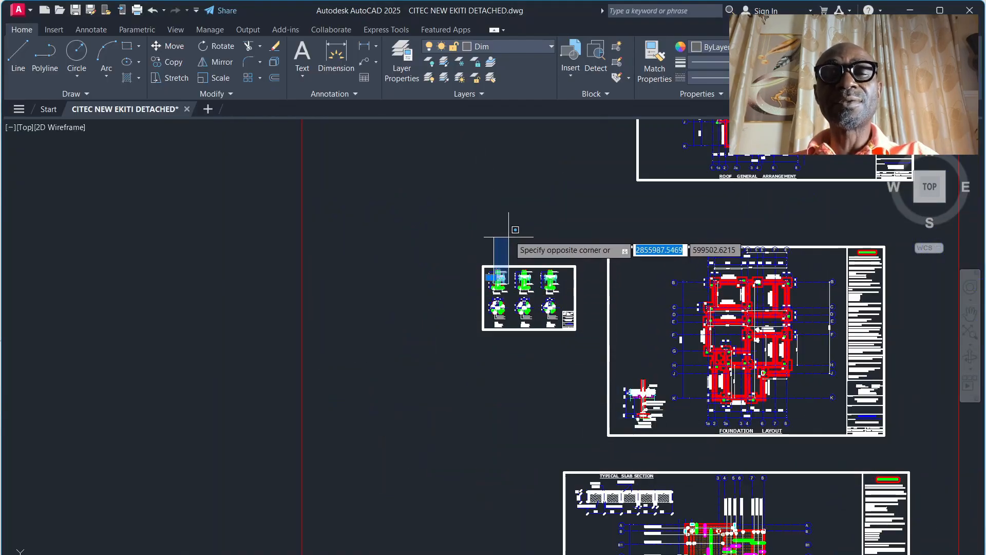
scroll(488, 300, up, 5)
key(Escape)
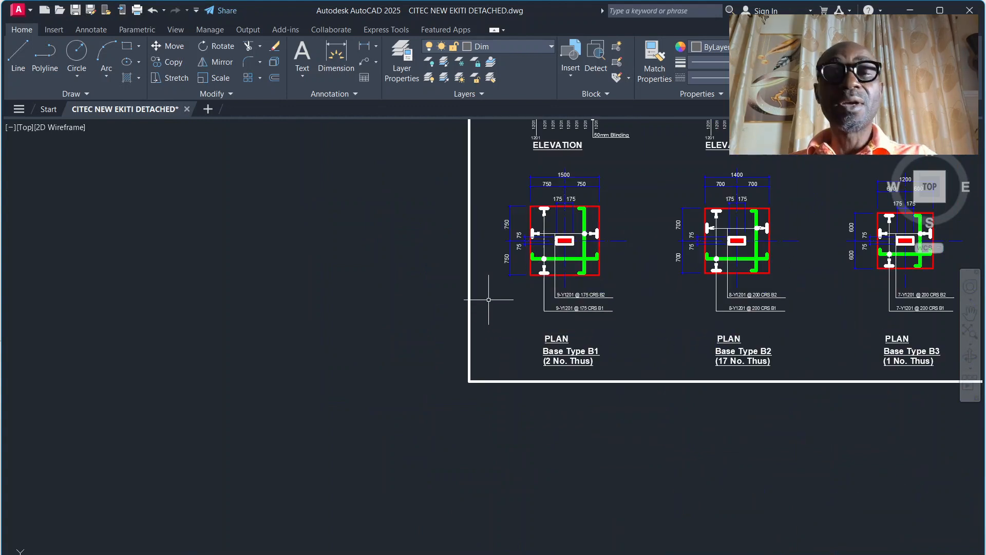
scroll(568, 220, up, 4)
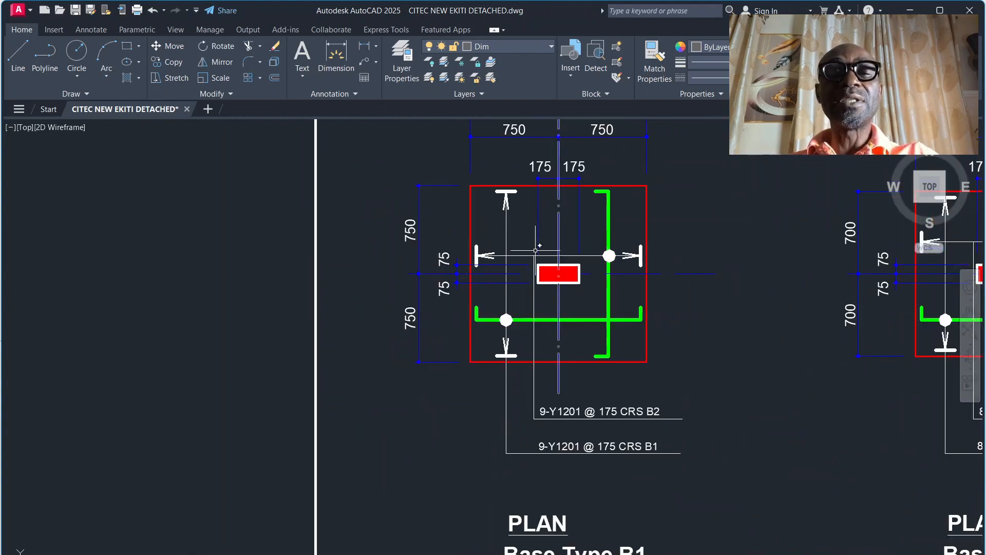
scroll(481, 294, down, 2)
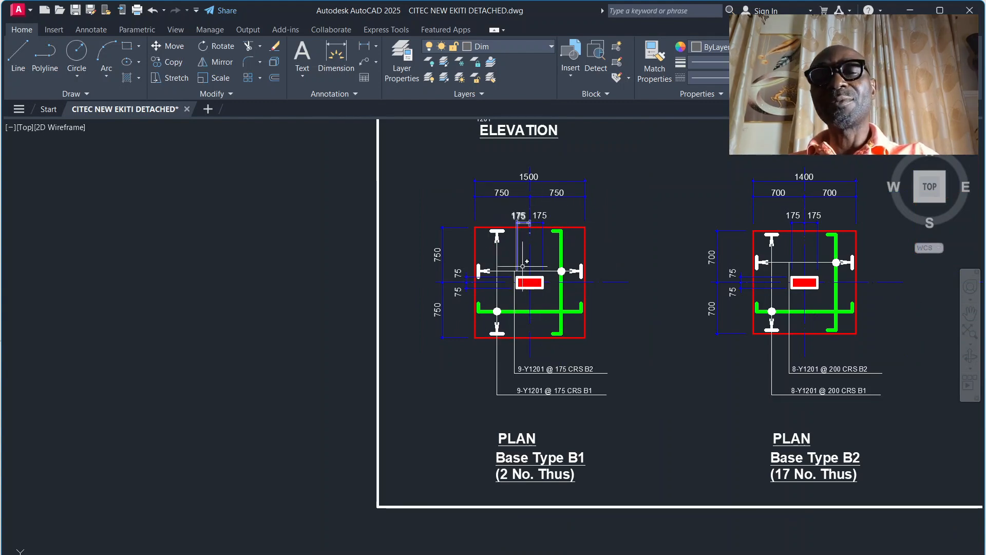
scroll(515, 251, down, 2)
scroll(514, 251, up, 4)
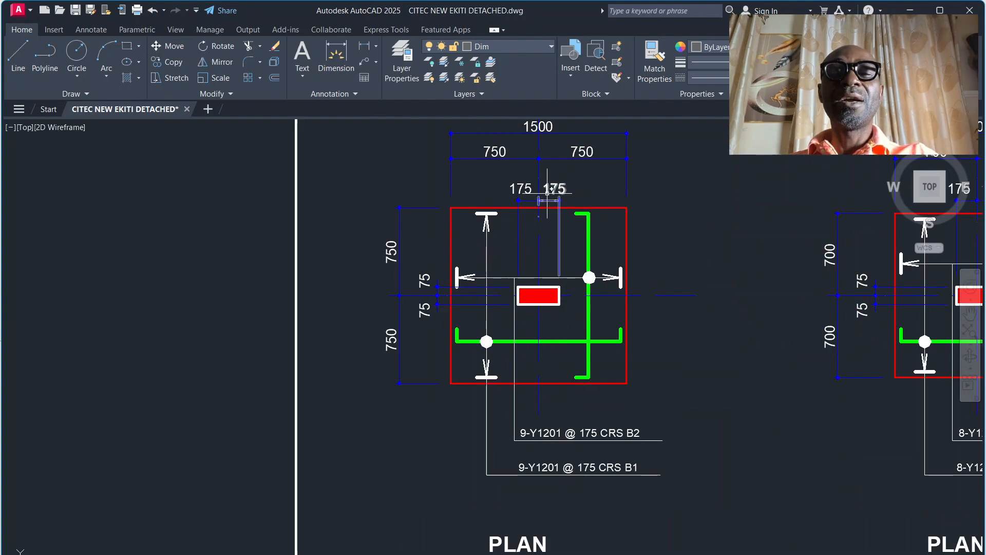
Step: Check the foundation concrete cover in note 8 of the foundation layout's general notes
scroll(425, 322, down, 10)
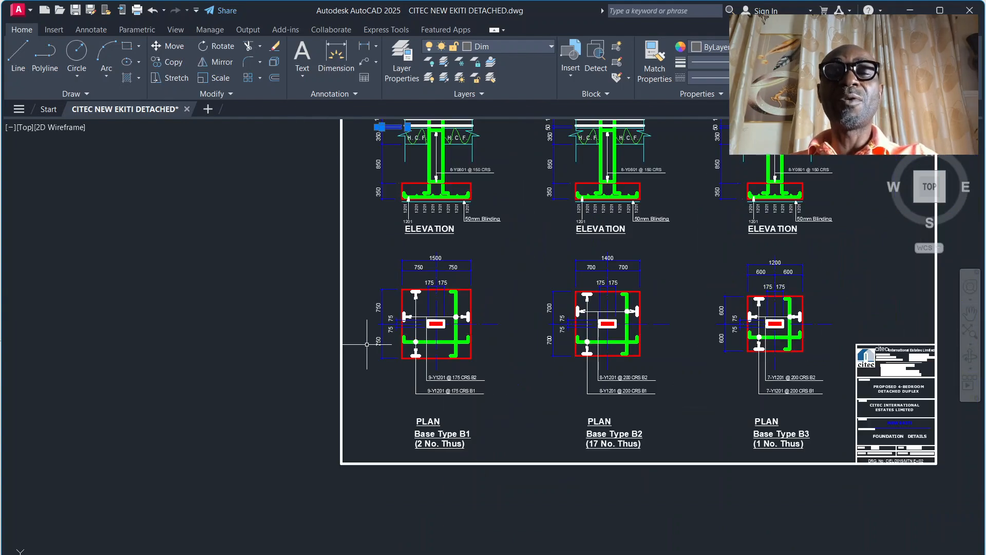
scroll(709, 321, up, 8)
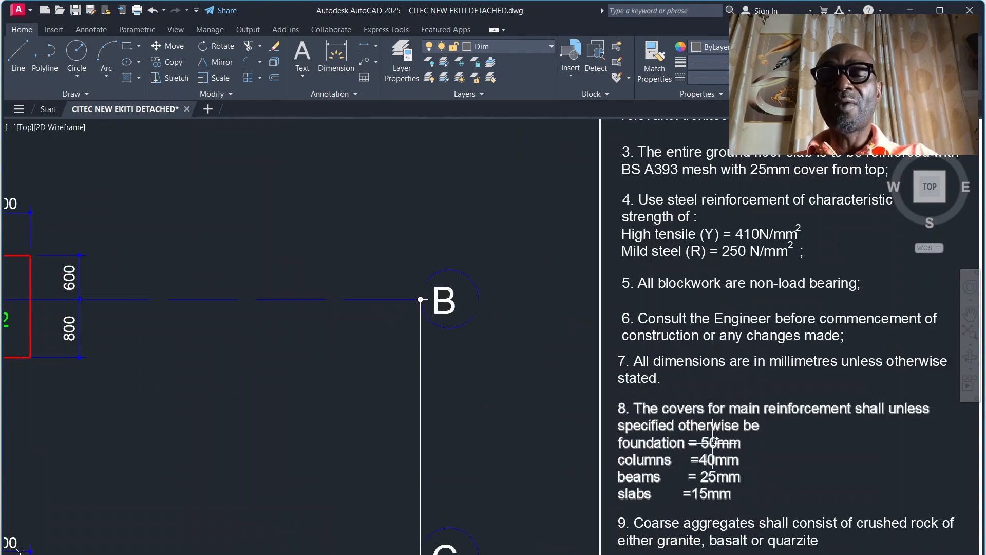
scroll(627, 321, down, 8)
Step: Examine the bottom bar shape, base thickness and overall width on the base type B1 elevation and plan
scroll(324, 319, up, 10)
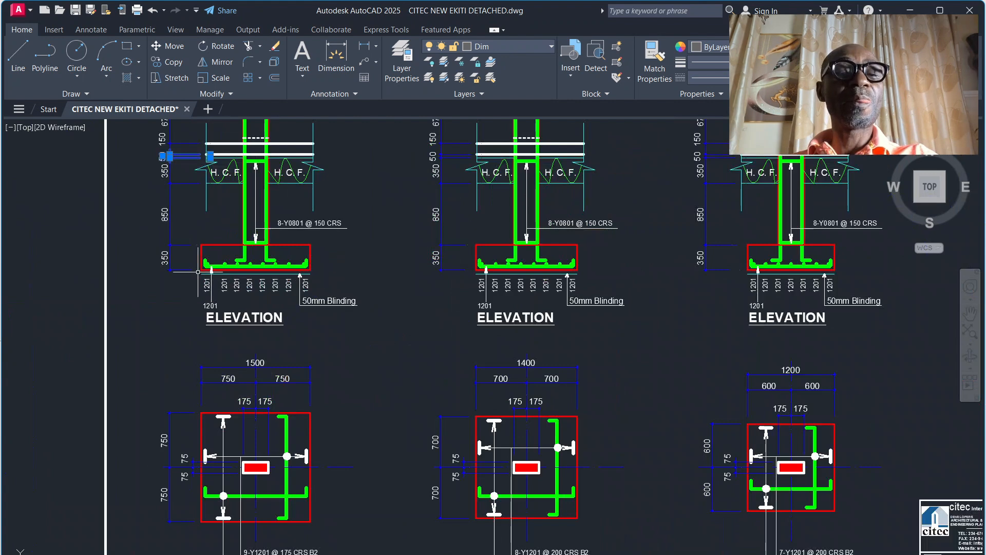
scroll(198, 272, up, 2)
scroll(389, 289, down, 2)
scroll(266, 463, up, 2)
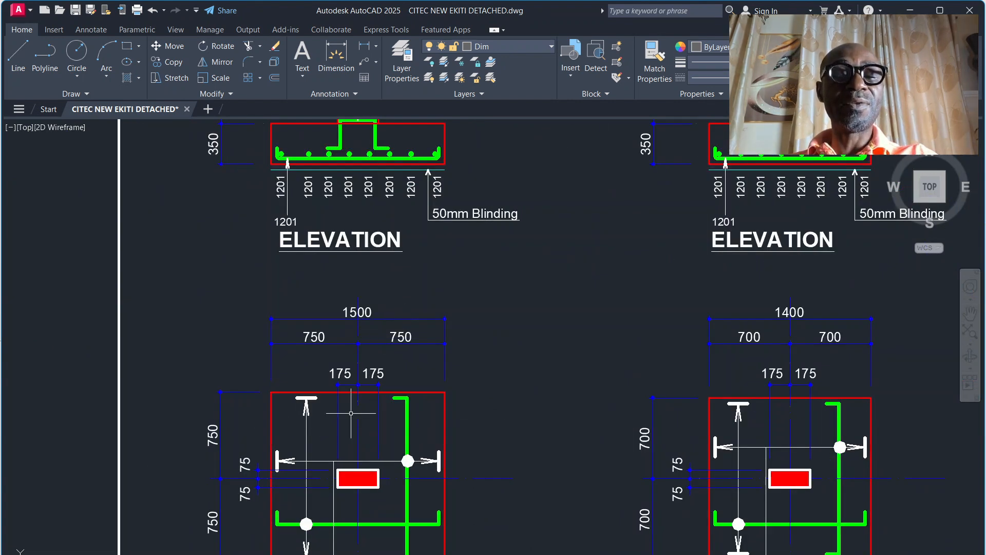
scroll(388, 297, down, 2)
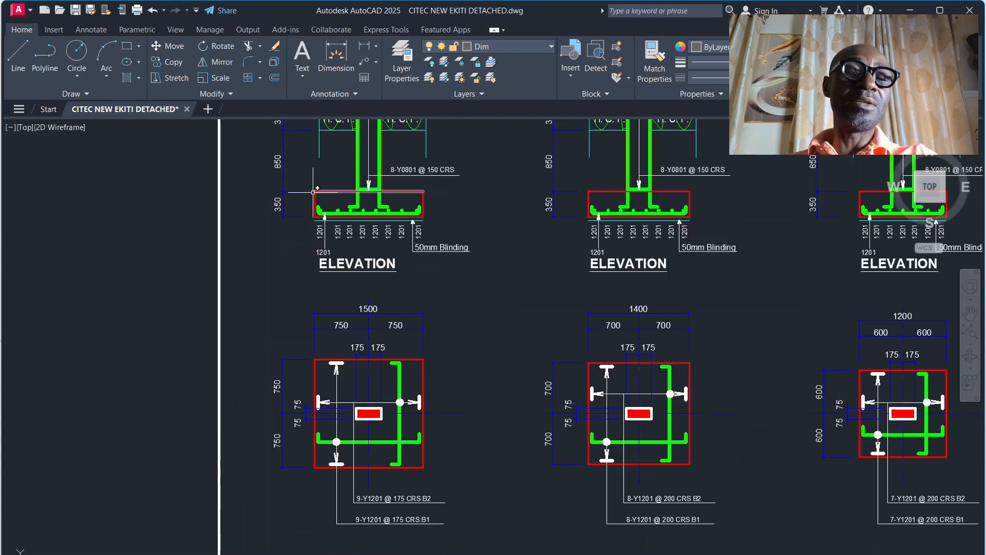
scroll(291, 203, up, 3)
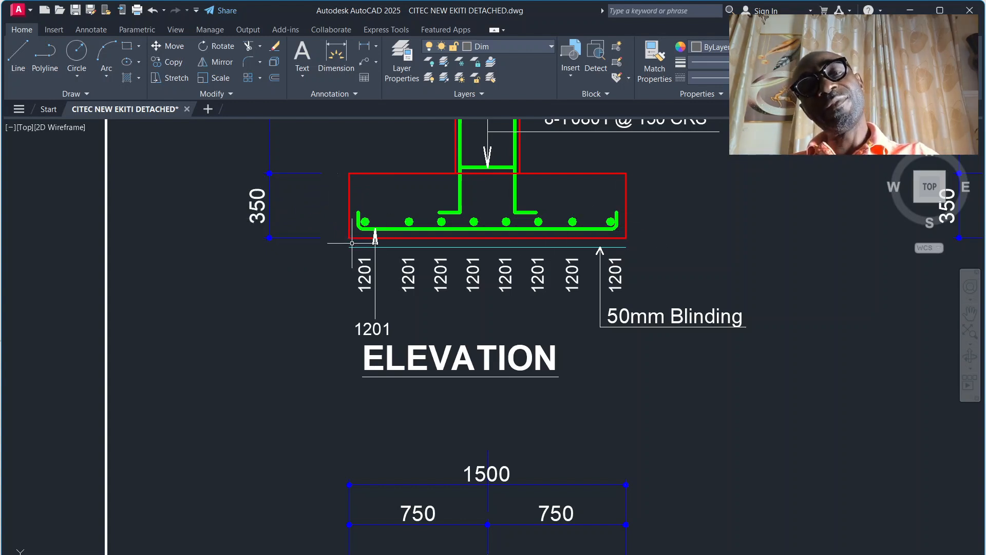
scroll(429, 186, down, 2)
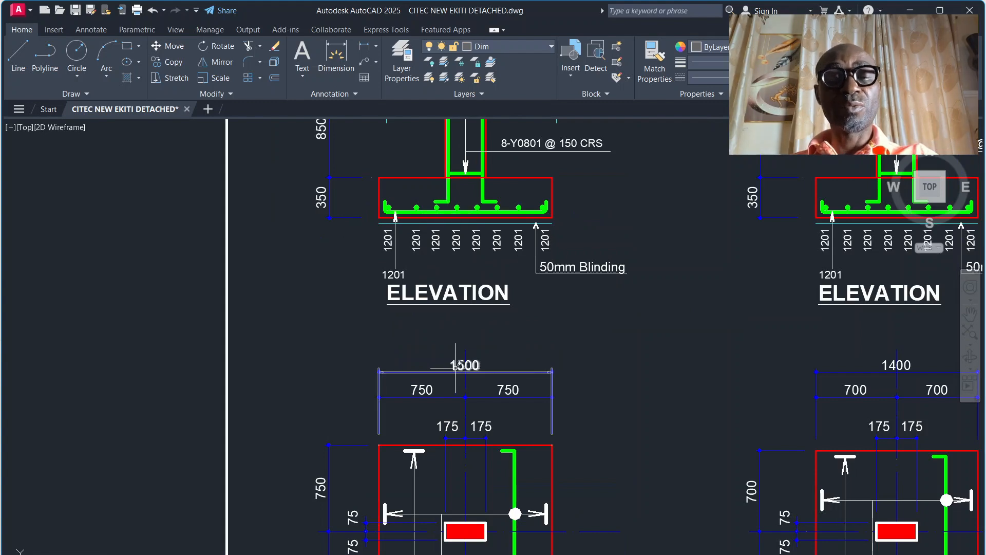
scroll(429, 269, down, 2)
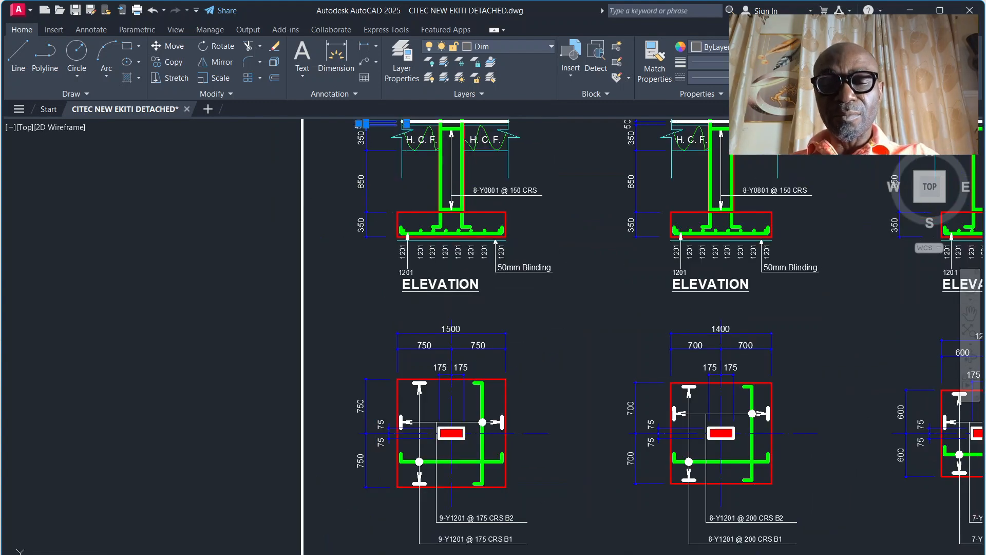
Step: Return to the takeoff sheet in Excel and enter =9*2*1.9 as Base 1's T12 reinforcement length in AJ14
mouse_move(561, 552)
click(586, 532)
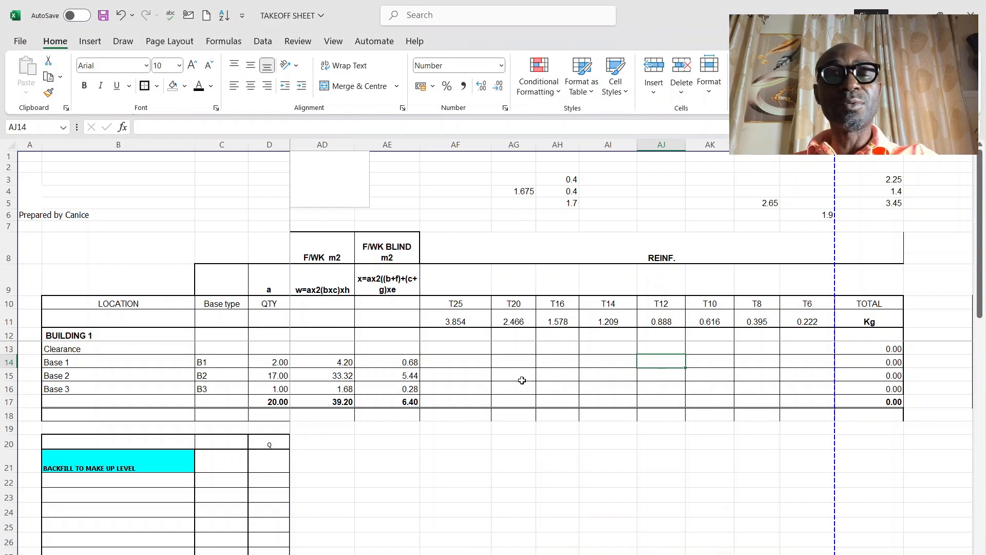
text(=)
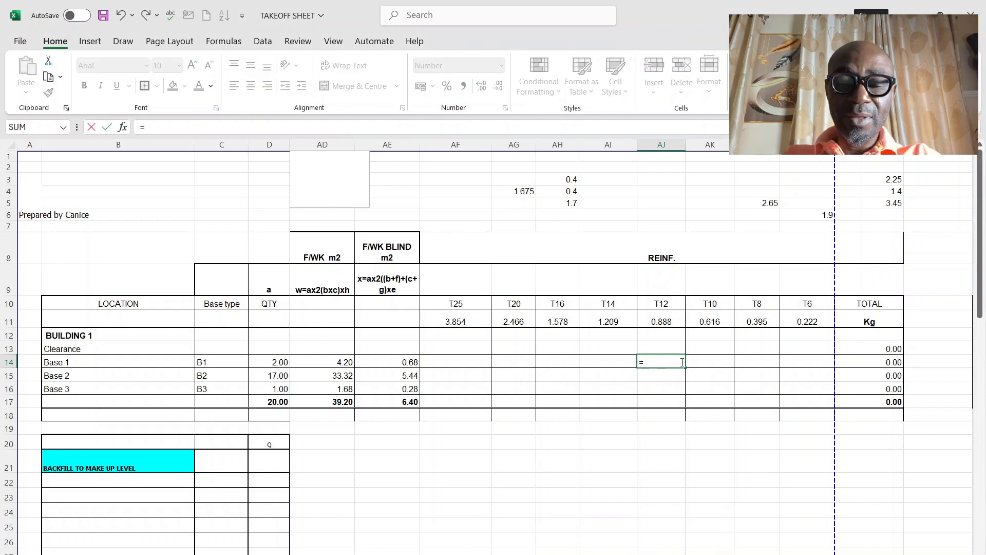
text(9)
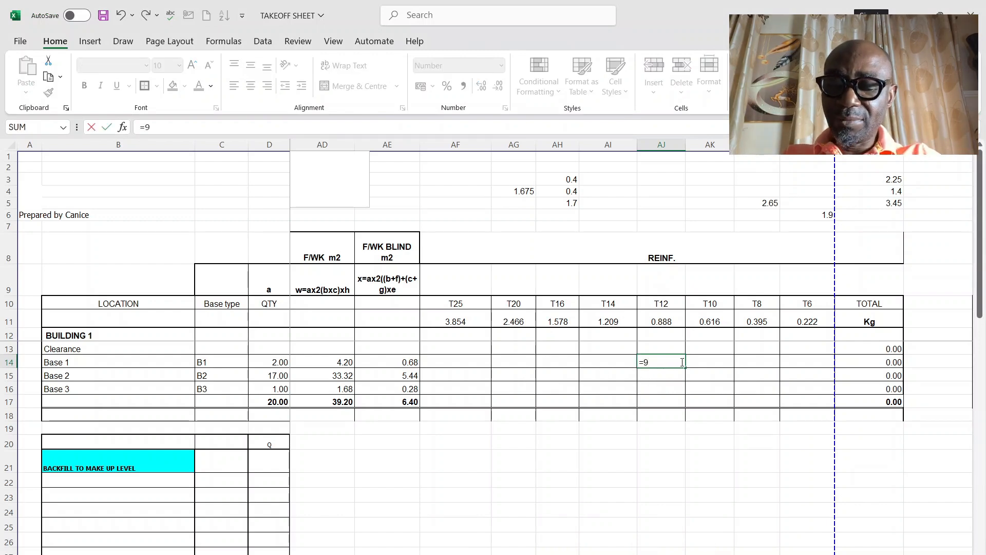
text(*2)
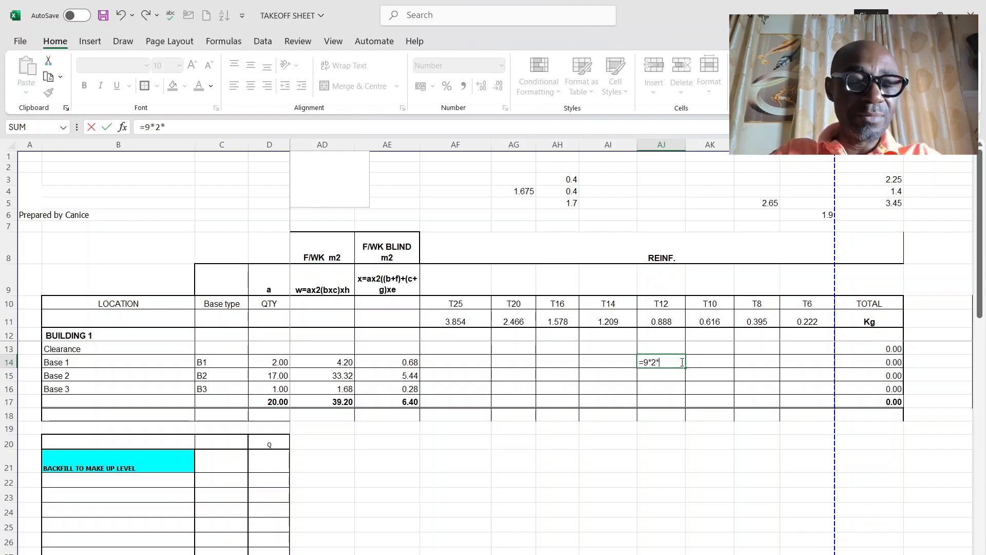
text(*1.9)
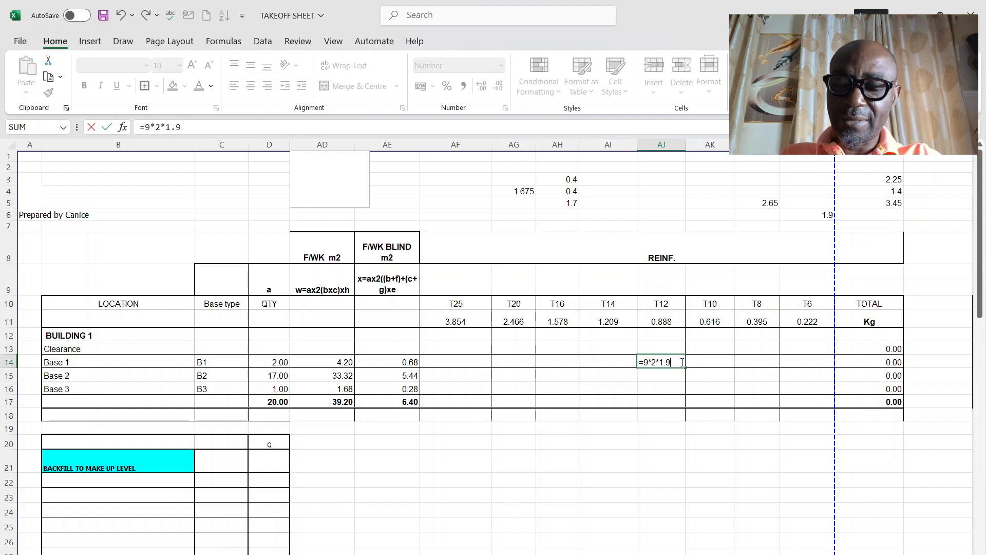
key(Return)
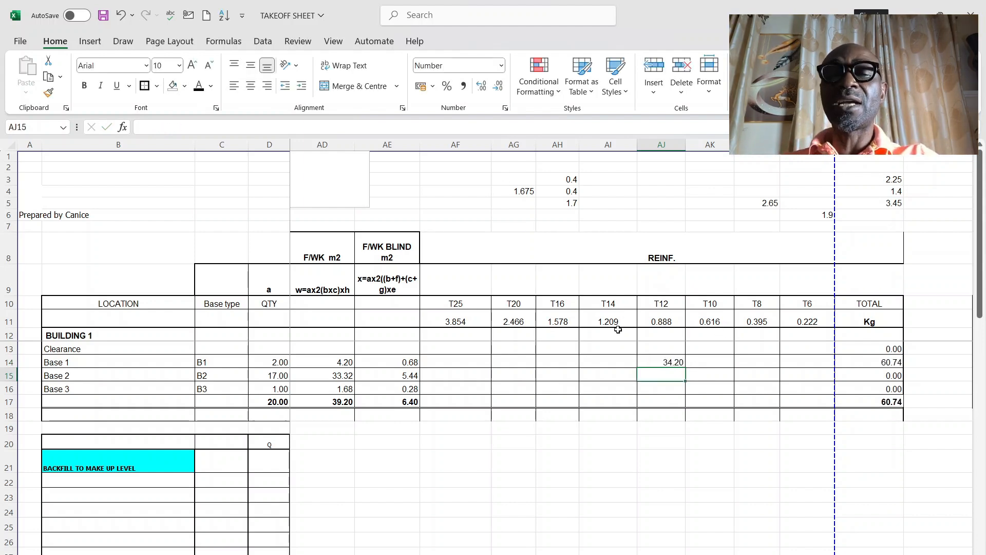
Step: Review Base 1's T12 formula in AJ14 and fill it down to Base 2 in AJ15
click(664, 361)
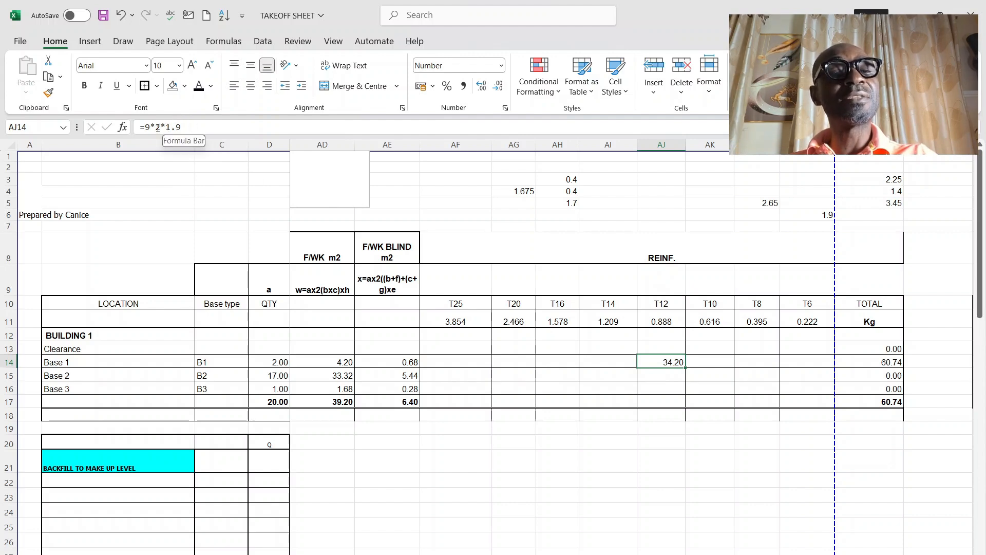
click(709, 425)
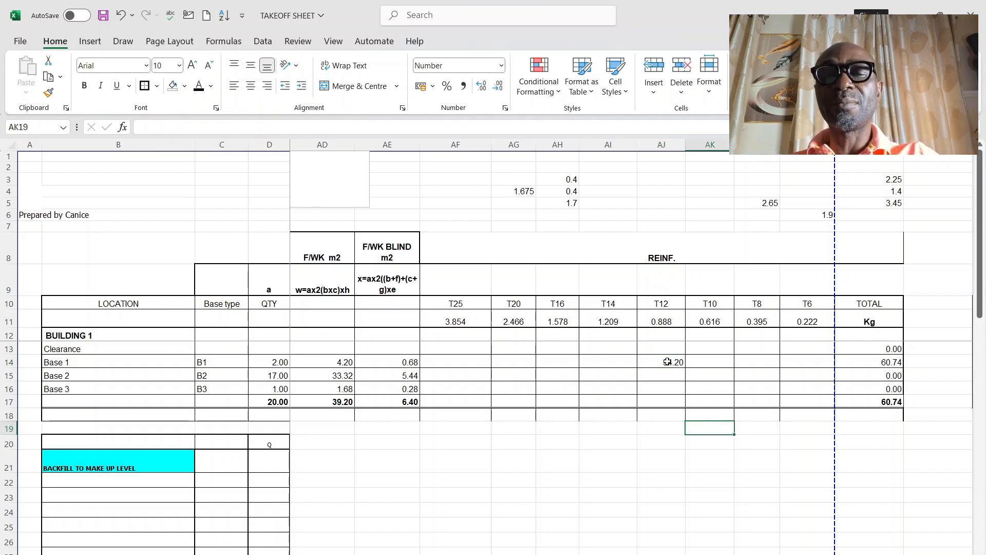
click(667, 362)
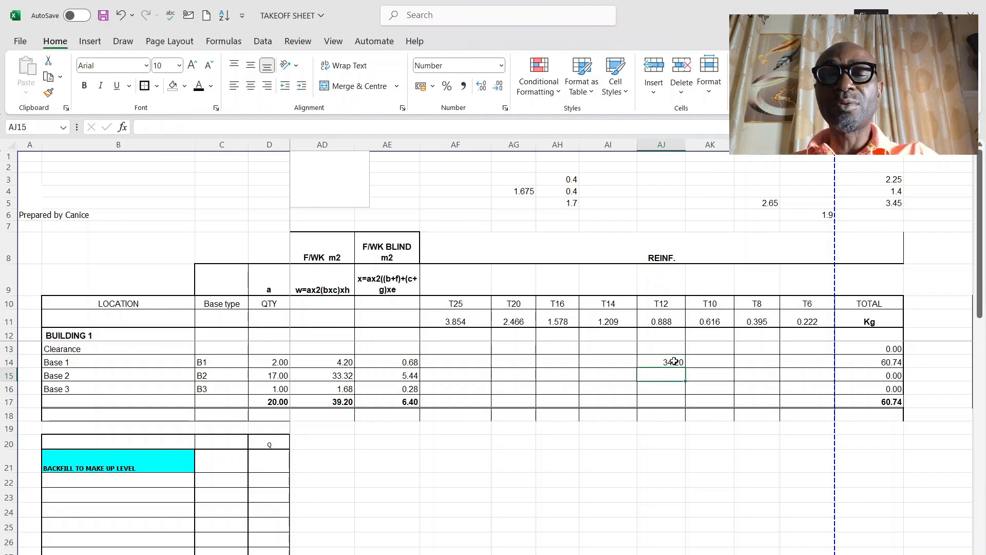
drag(686, 371, 678, 386)
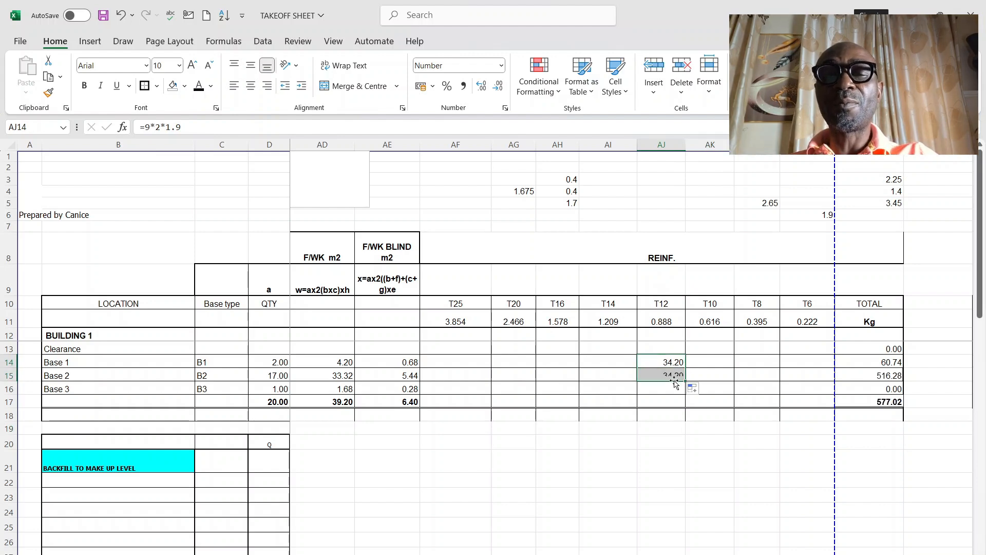
Step: Change Base 2's T12 reinforcement formula in AJ15 to =8*2*1.8
click(670, 373)
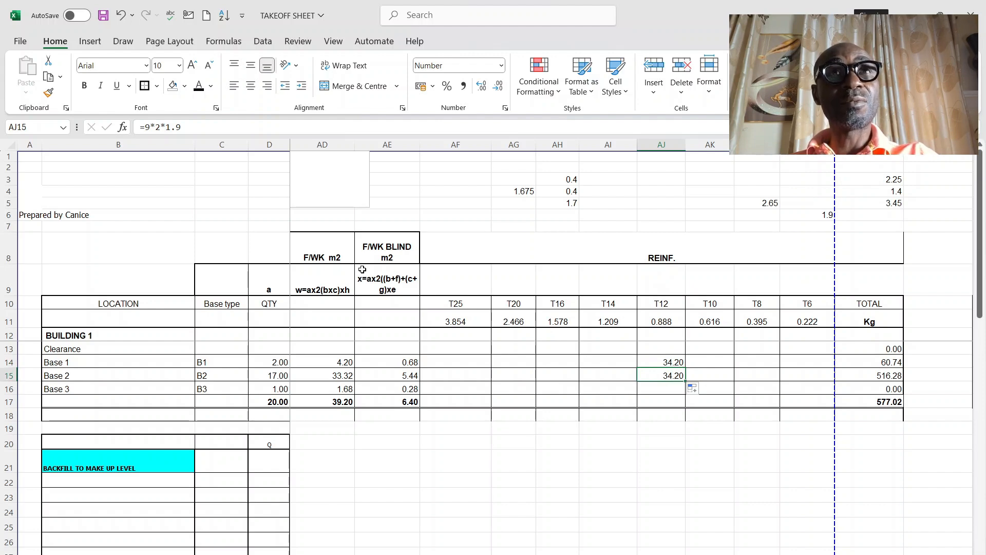
click(186, 127)
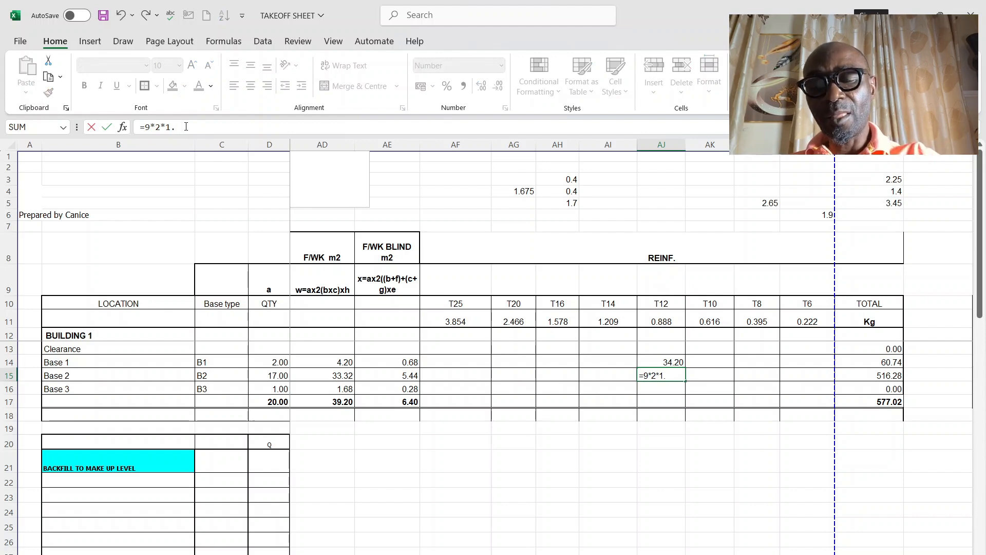
key(BackSpace)
text(8)
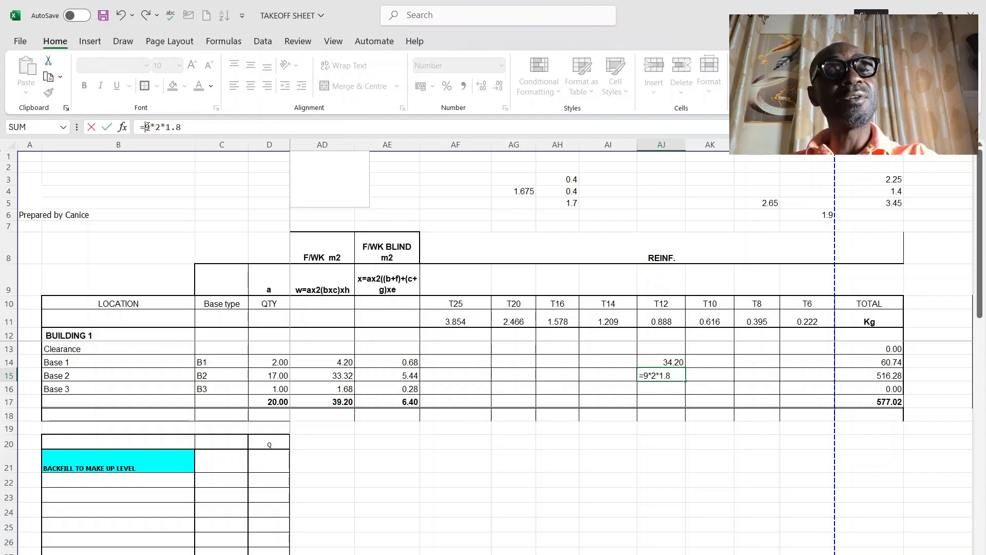
drag(147, 127, 150, 127)
text(8)
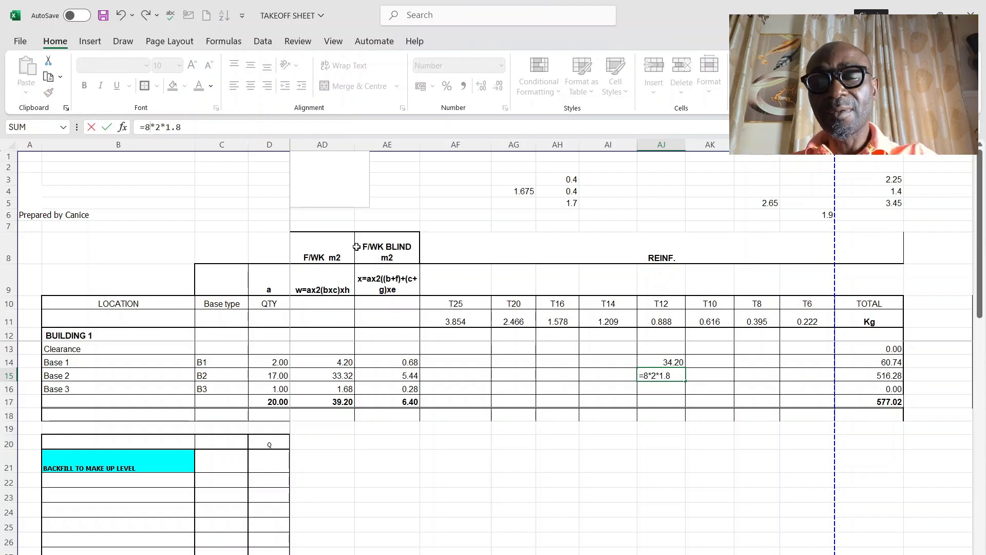
click(581, 433)
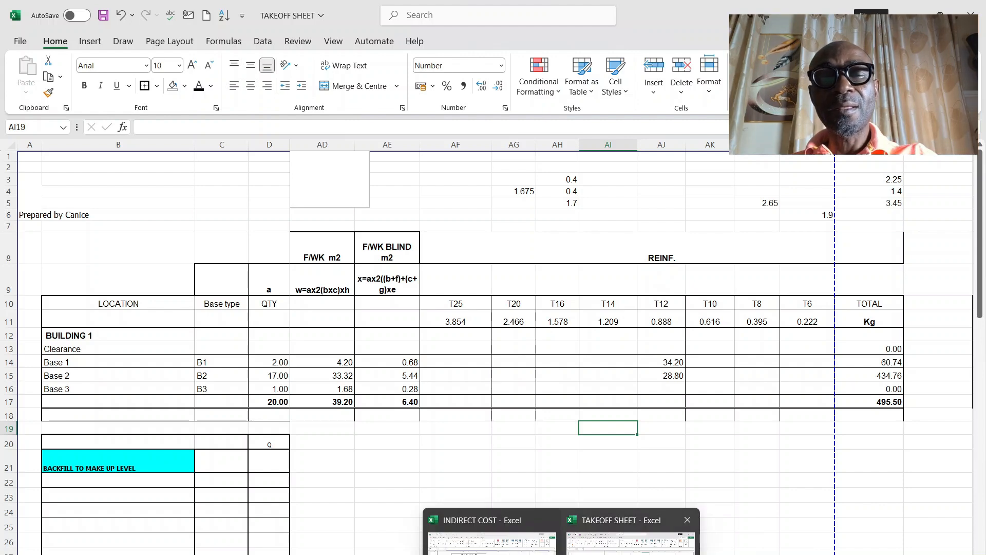
Step: Switch to the foundation drawing in AutoCAD and check the bar callouts and widths on the second and third base plans
click(612, 553)
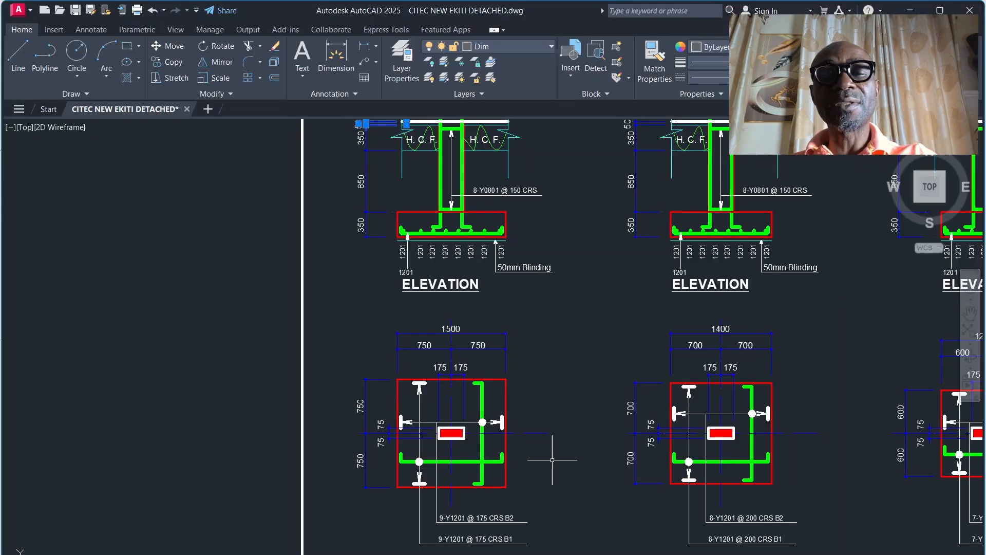
scroll(680, 475, down, 2)
scroll(647, 447, up, 4)
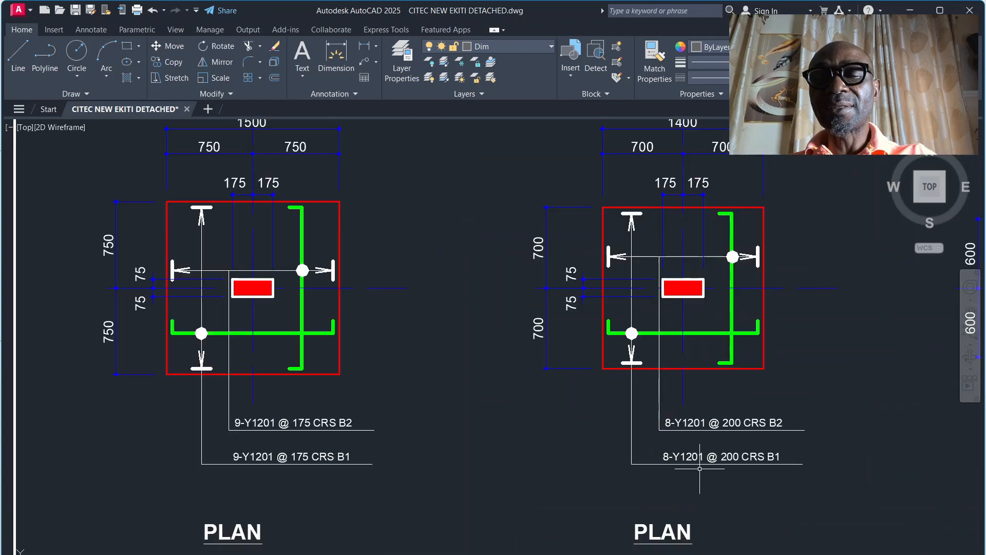
scroll(633, 443, down, 4)
scroll(843, 409, up, 4)
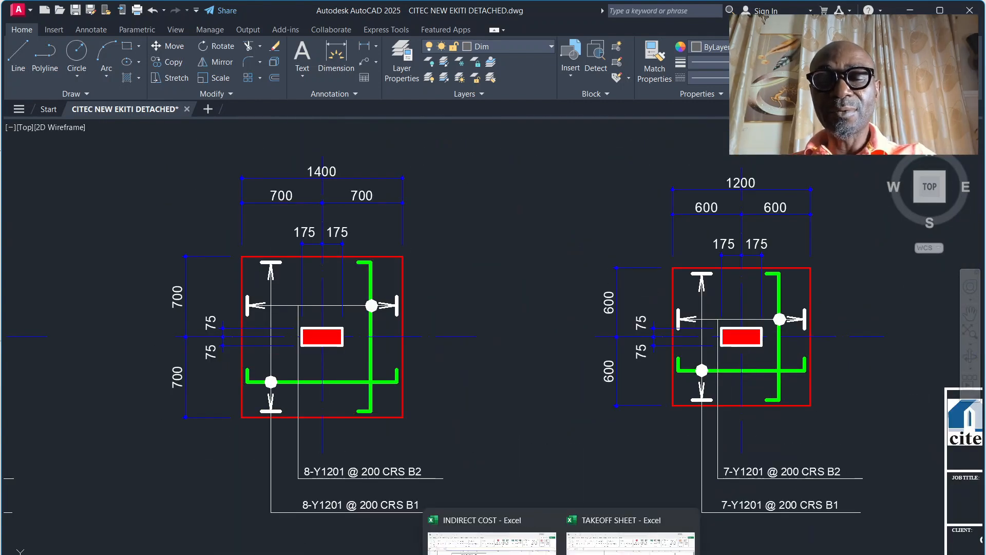
Step: Return to the takeoff sheet in Excel and fill Base 2's T12 formula down to Base 3 in AJ16
click(588, 529)
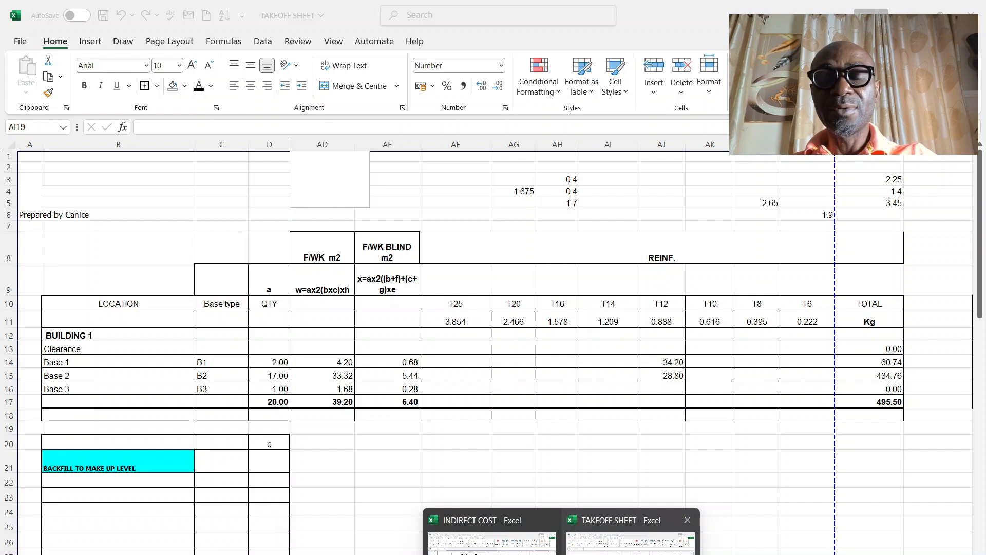
click(682, 378)
drag(683, 381, 683, 395)
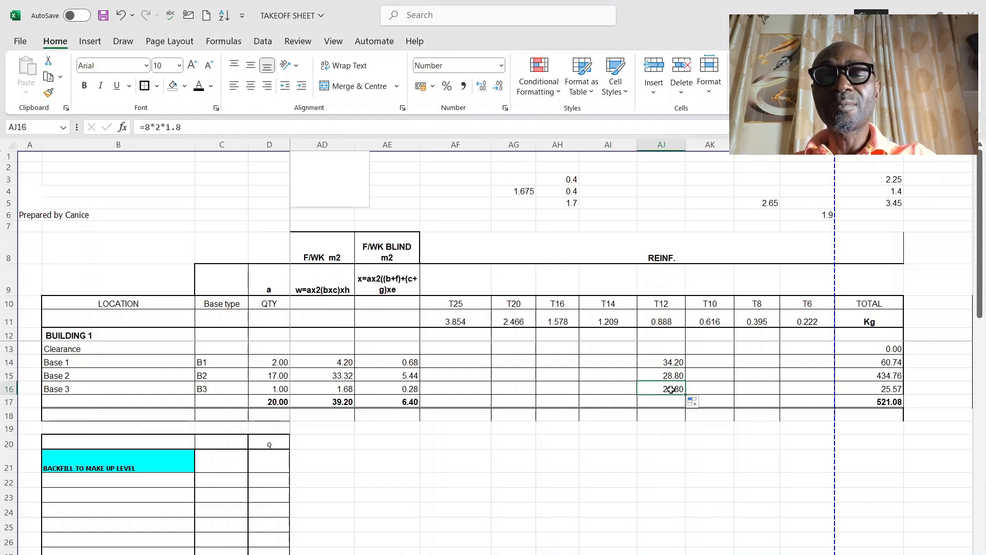
Step: Change Base 3's T12 reinforcement formula in AJ16 to =7*2*1.6
click(183, 128)
drag(181, 129, 179, 127)
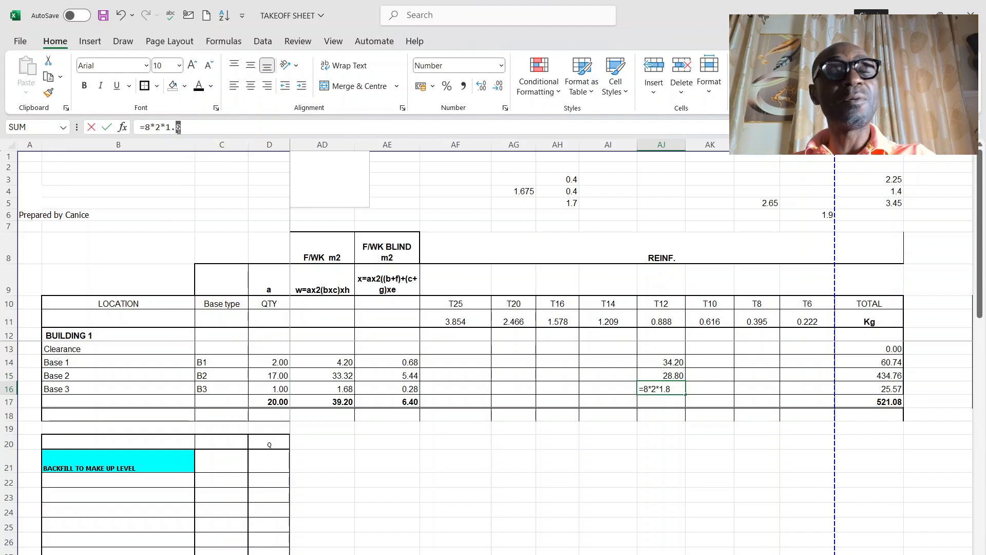
text(6)
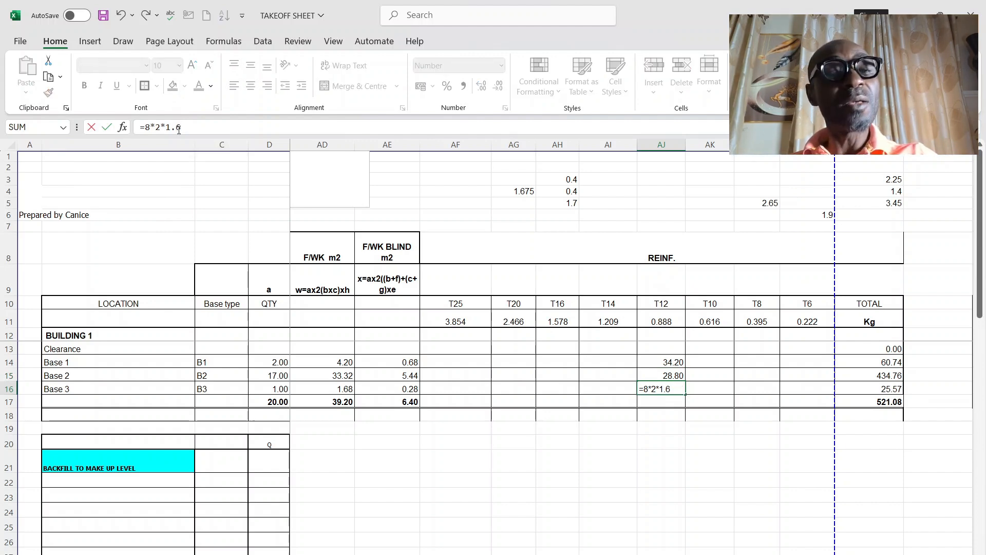
drag(153, 128, 147, 127)
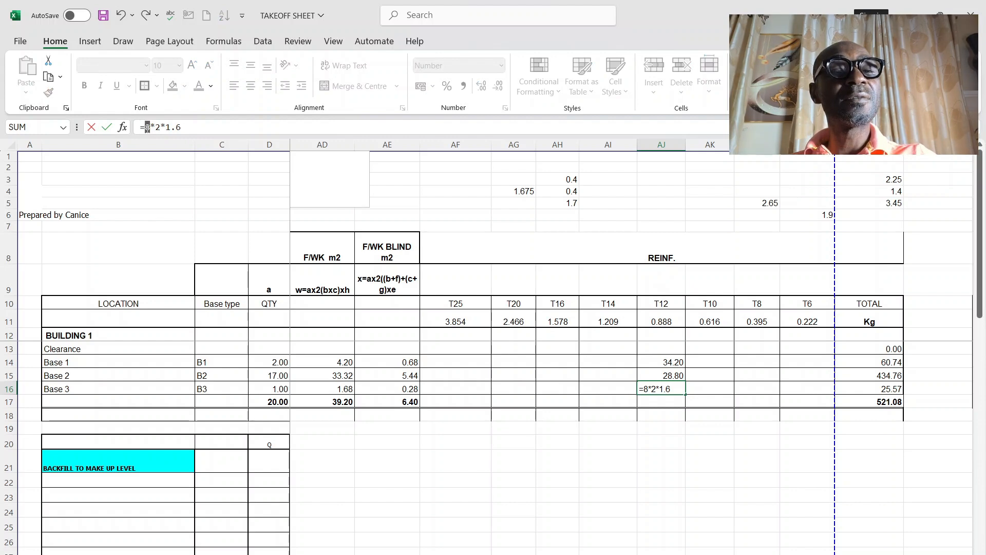
text(7)
key(Return)
click(651, 452)
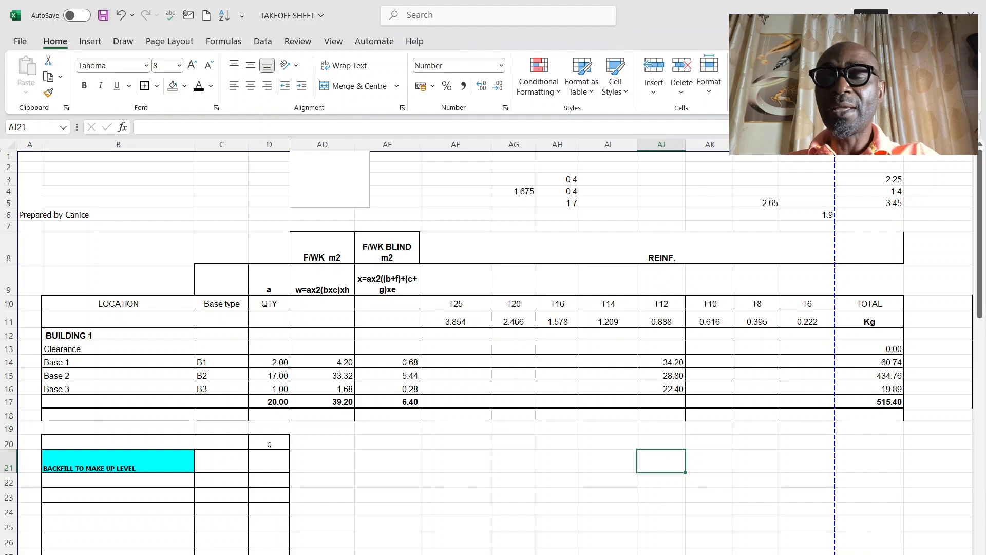
Step: Copy Base 2's reinforcement formula across to the T16 column in AH15 and clear its T14 and T12 cells, AI15:AJ15
scroll(526, 421, right, 3)
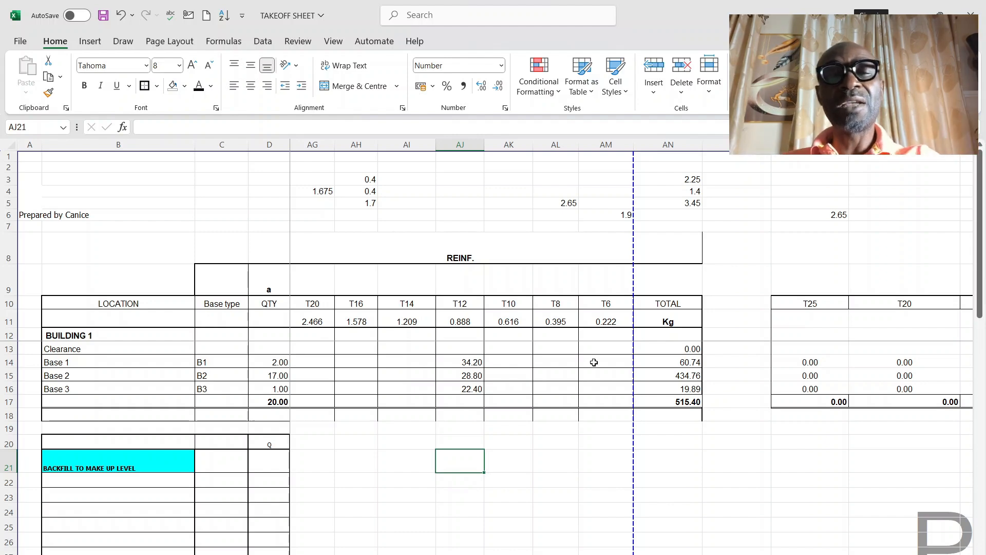
click(475, 375)
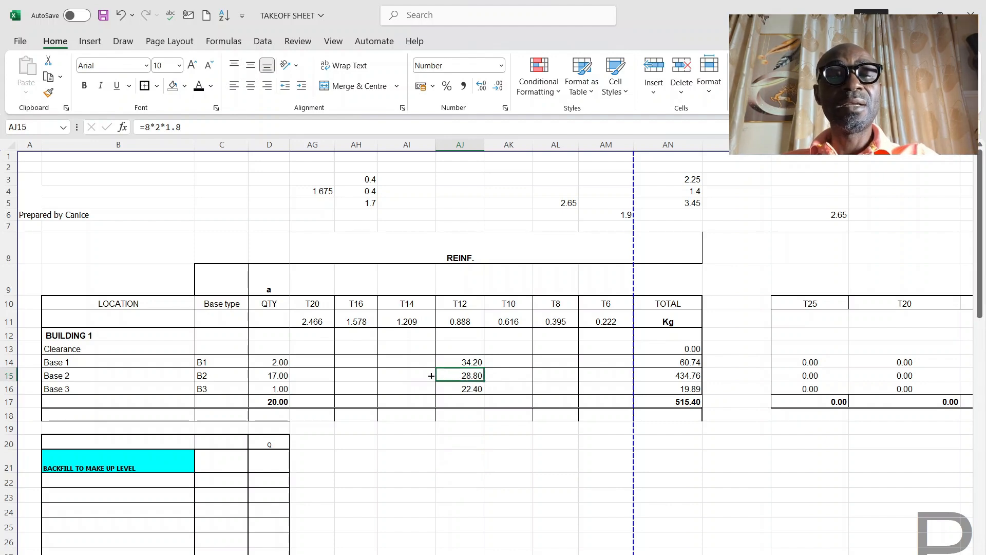
drag(434, 374, 358, 375)
click(413, 372)
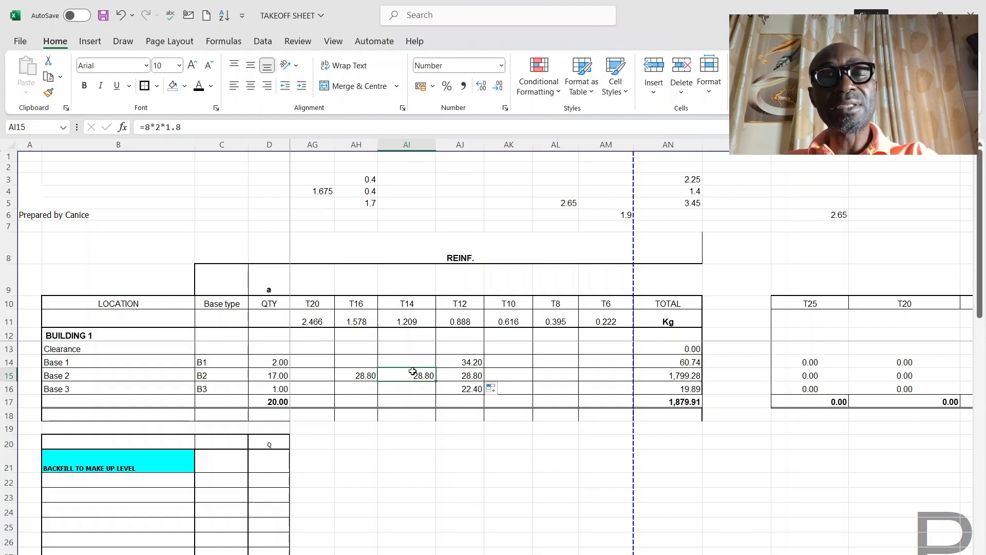
drag(413, 374, 463, 376)
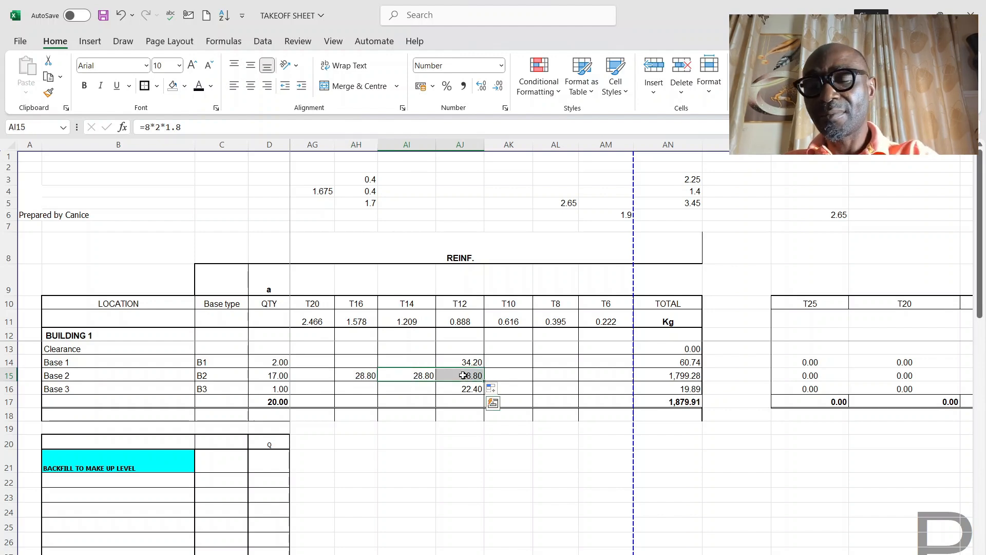
key(Delete)
Step: Copy Base 3's reinforcement formula across to the T10 column in AK16 and clear its T12 cell, AJ16
click(465, 390)
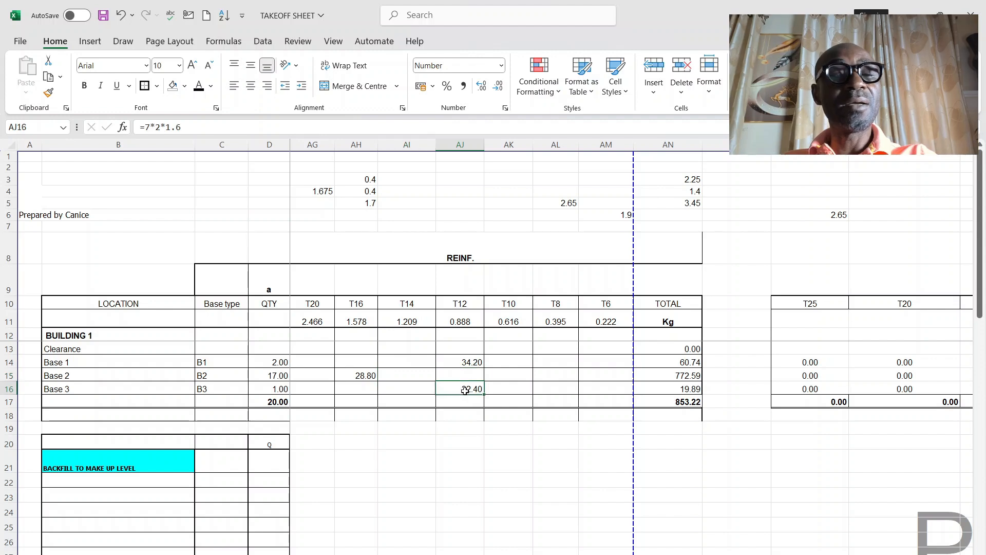
drag(484, 395, 529, 393)
click(463, 389)
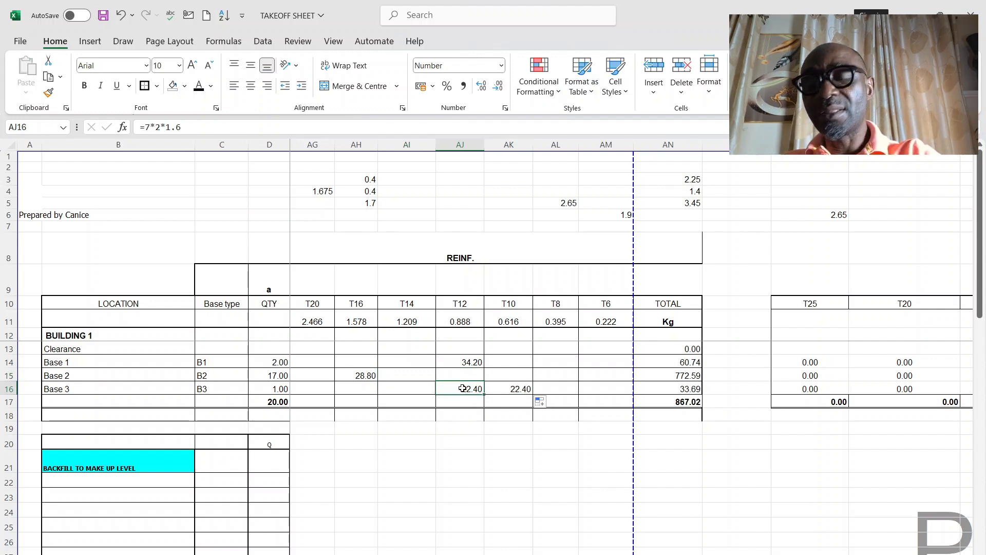
key(Delete)
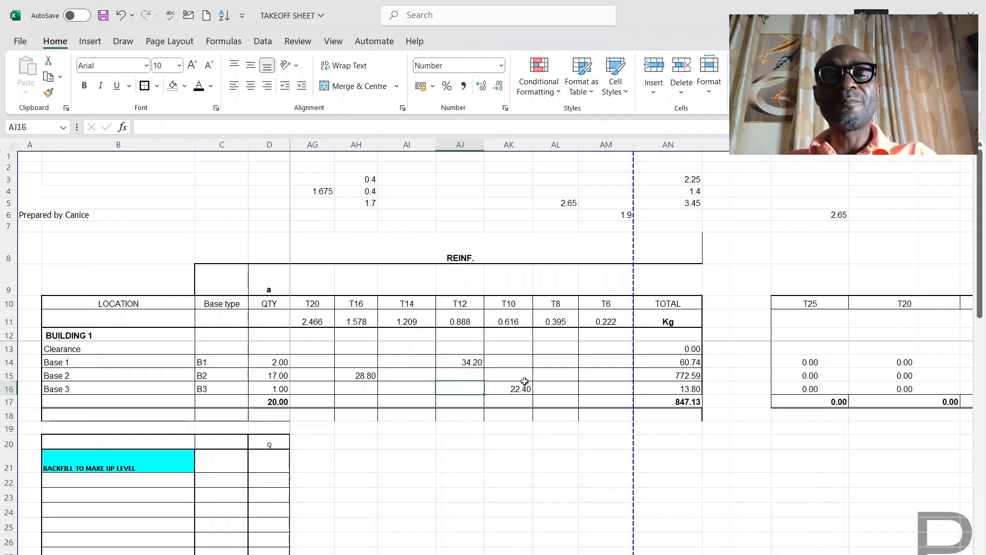
Step: Examine the reinforcement total formula in AN17 and trace the cells referenced by the weight formula in AN13
click(677, 403)
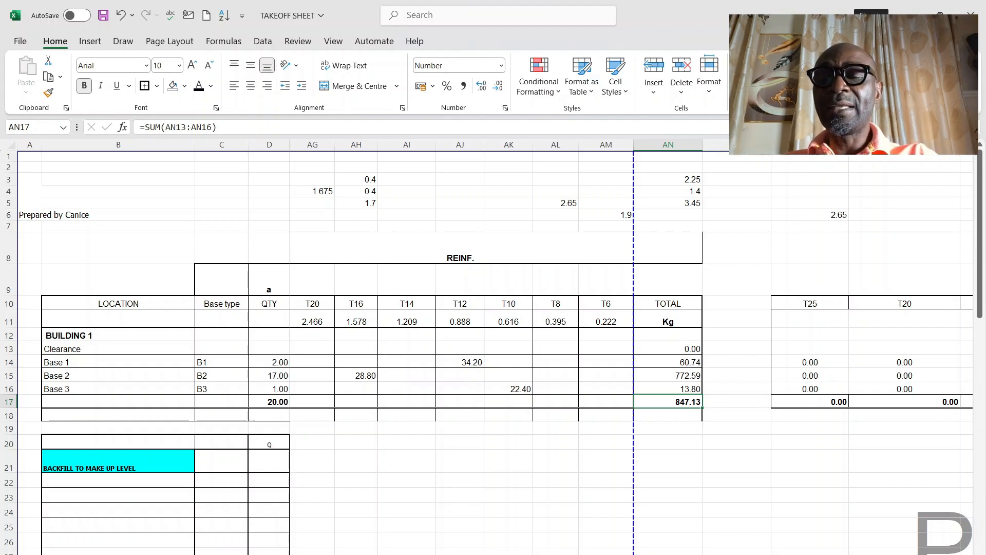
scroll(439, 358, right, 3)
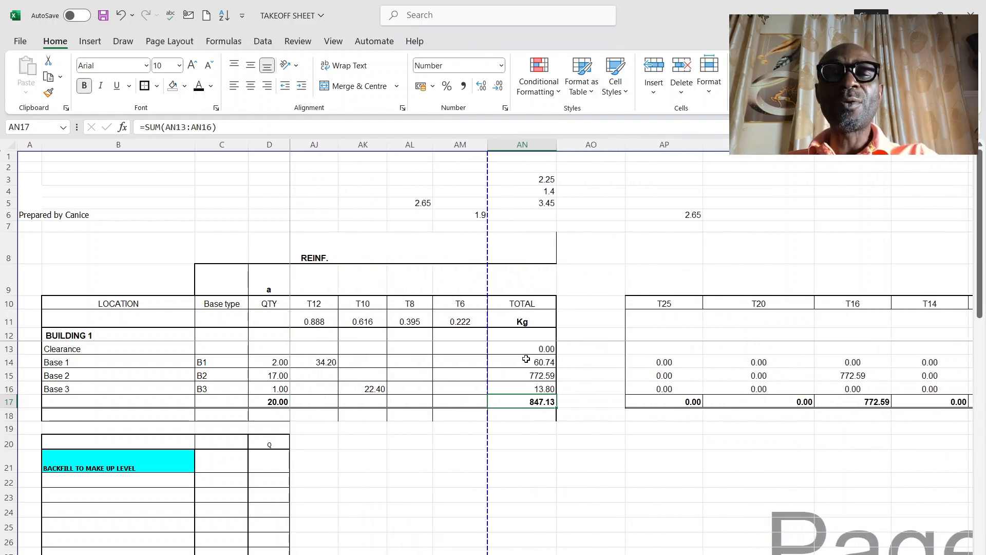
click(532, 349)
key(F2)
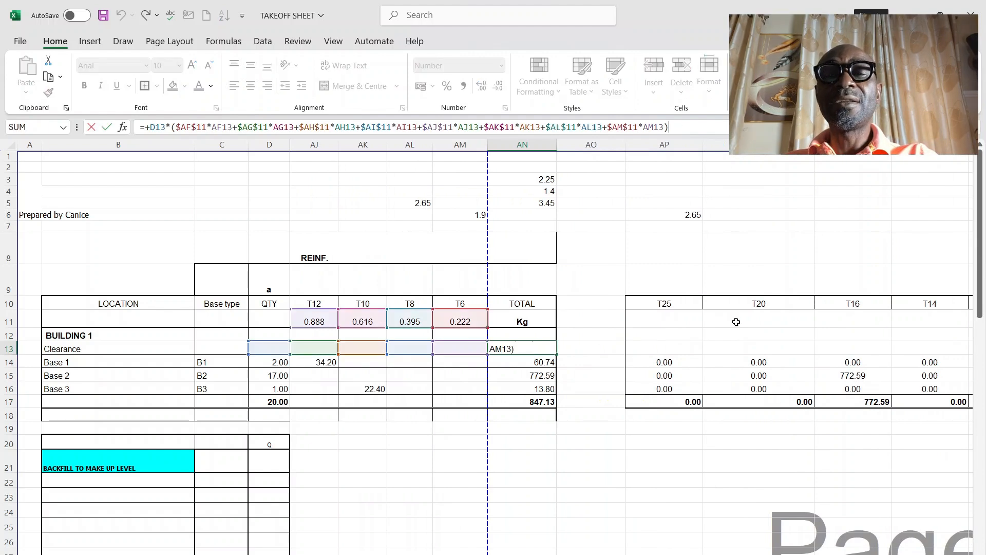
scroll(632, 349, left, 15)
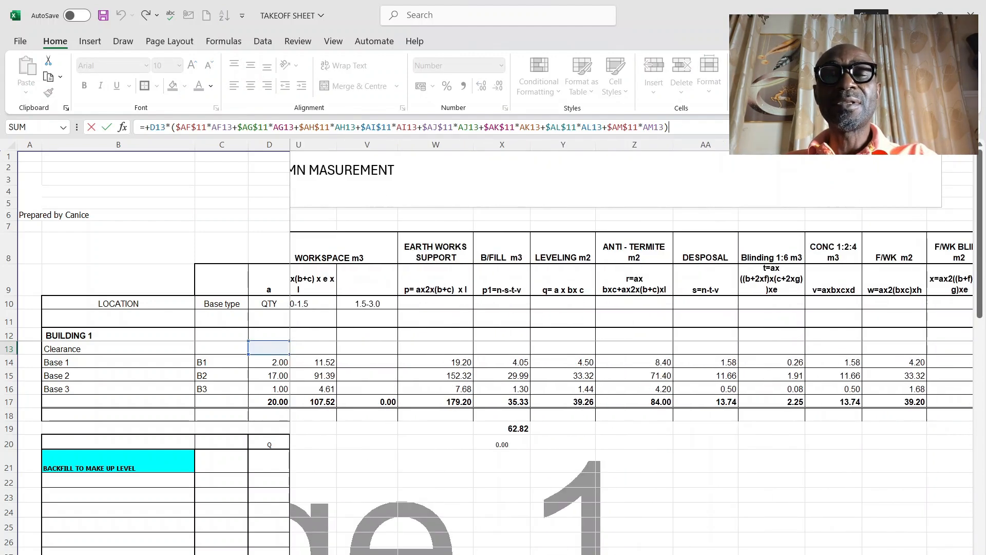
scroll(631, 350, right, 12)
scroll(632, 349, left, 5)
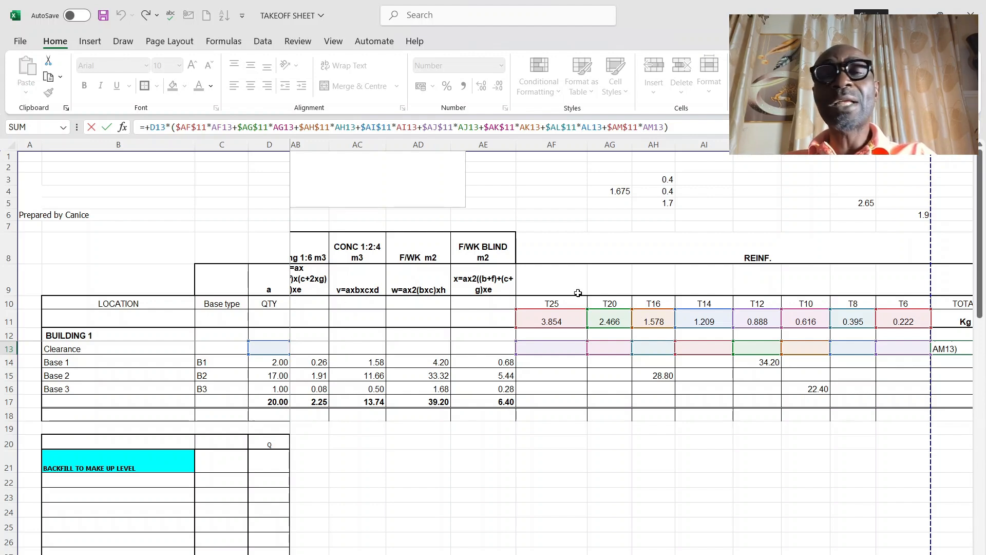
click(799, 429)
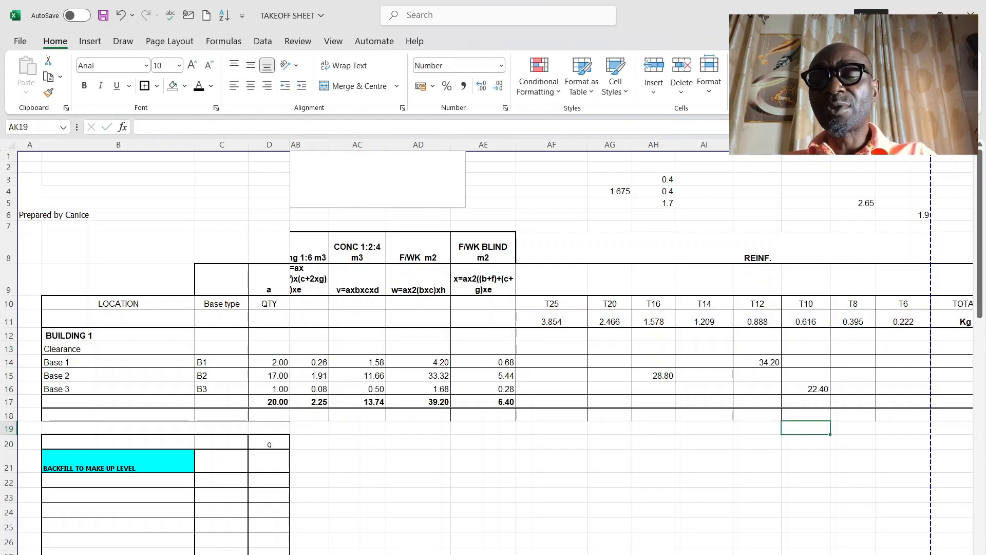
Step: Fill the reinforcement weight formula in AN13 down through Base 3 in AN16
scroll(775, 416, right, 5)
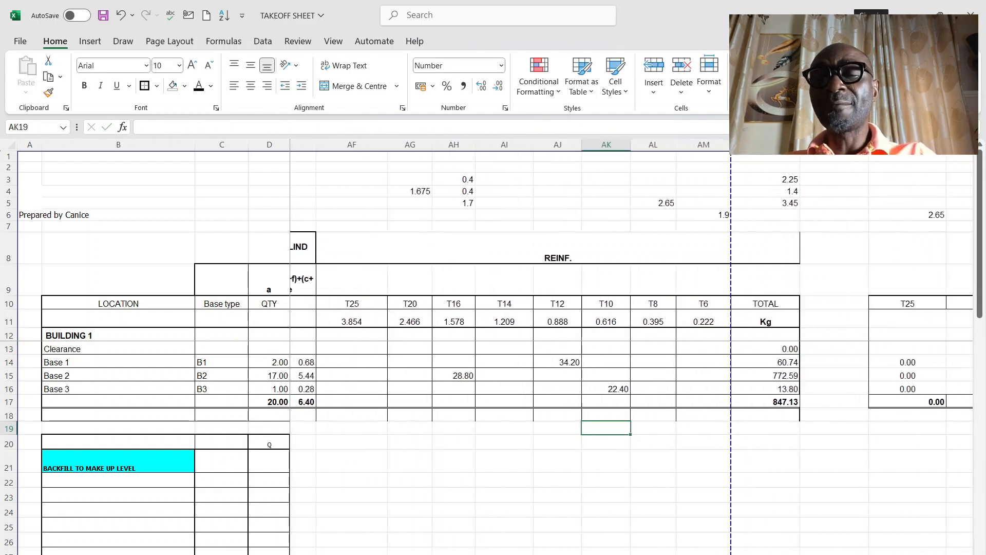
click(681, 347)
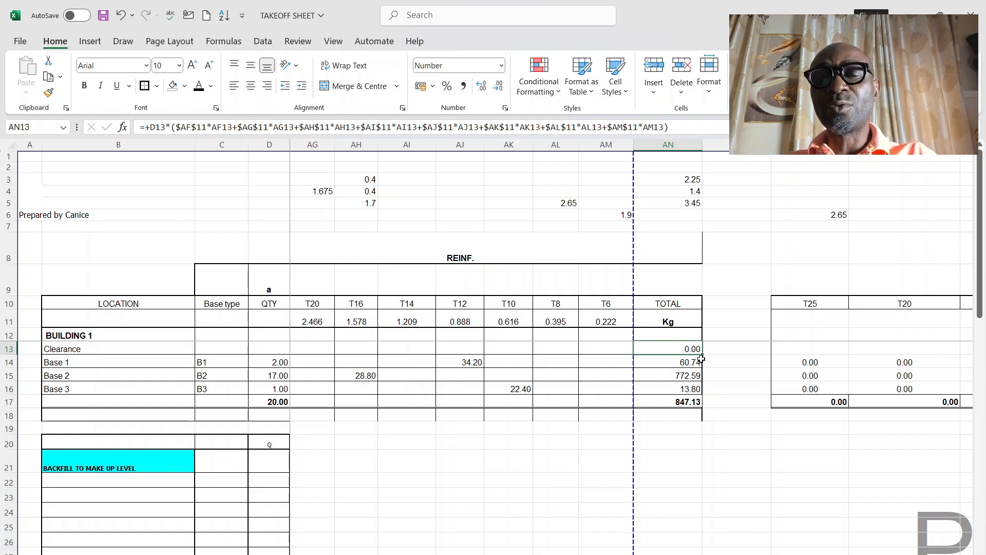
drag(702, 356, 702, 395)
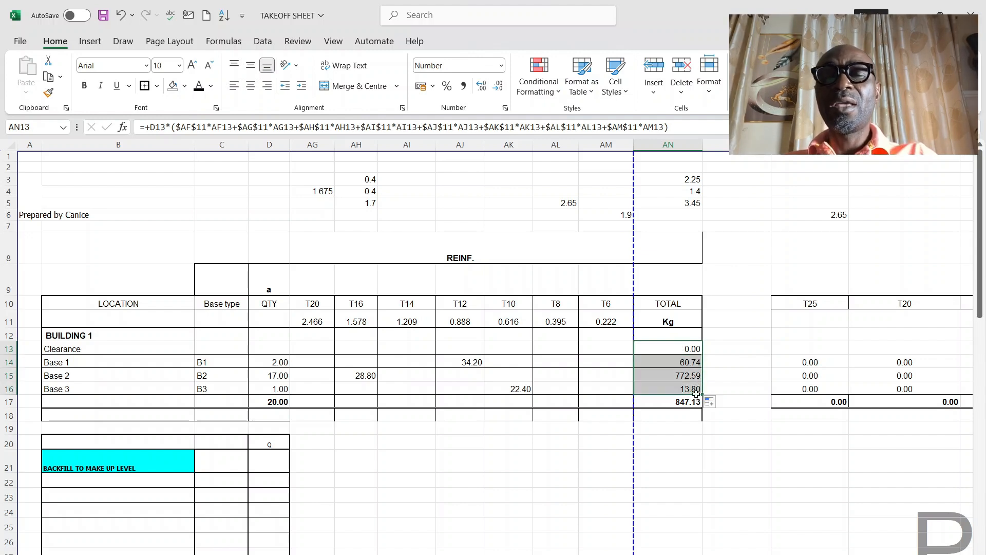
Step: Review Base 1's weight formula in AN14 against the unit weights and reinforcement lengths across the T25 to T6 columns
click(690, 361)
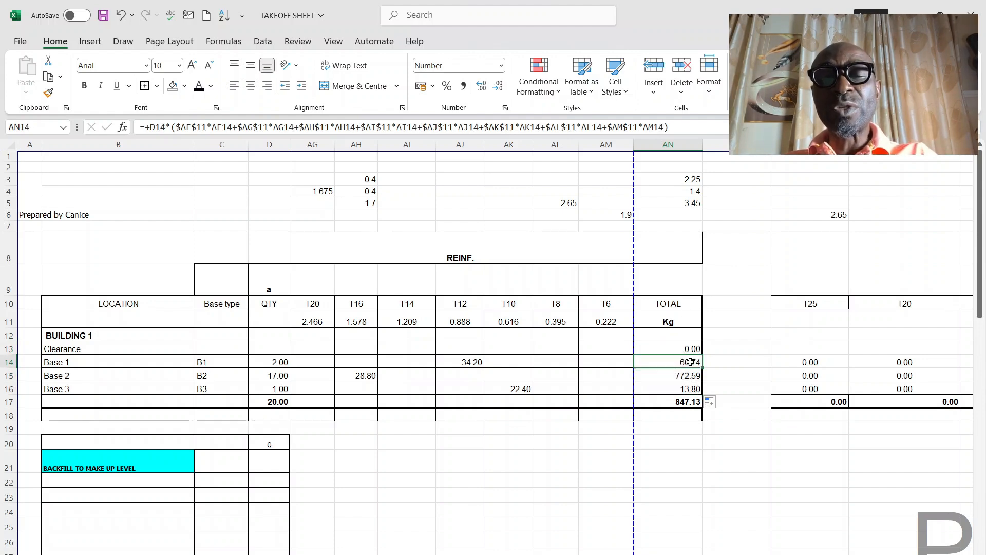
scroll(601, 438, left, 3)
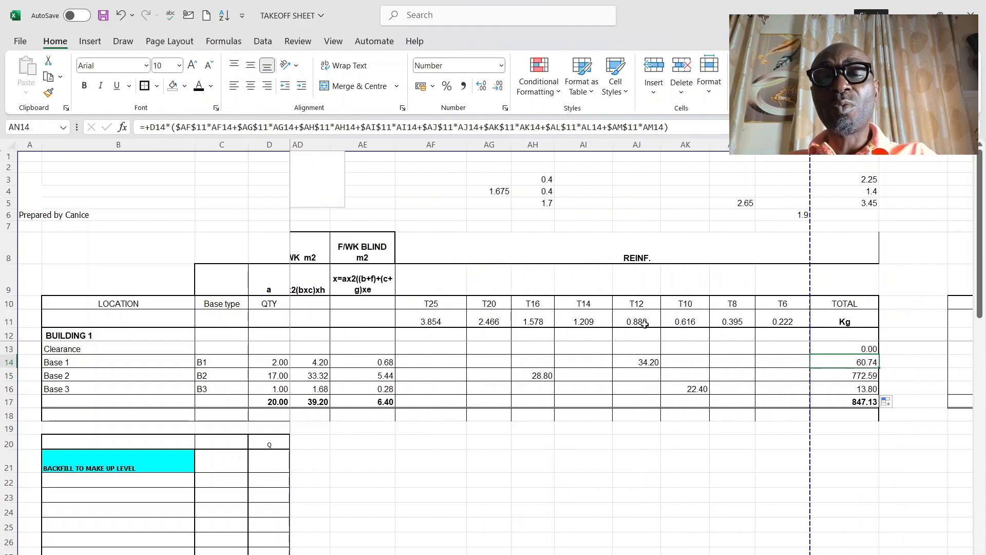
click(419, 336)
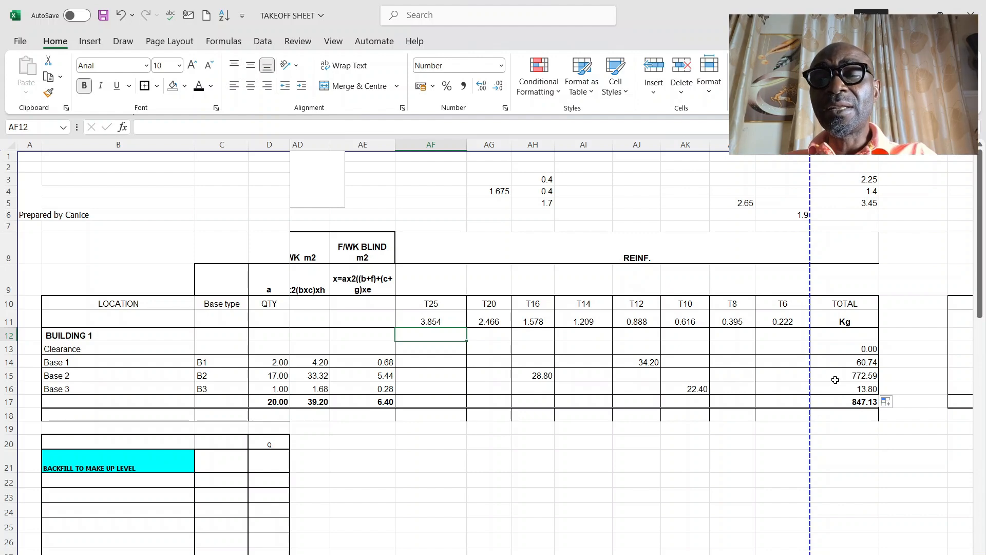
click(417, 350)
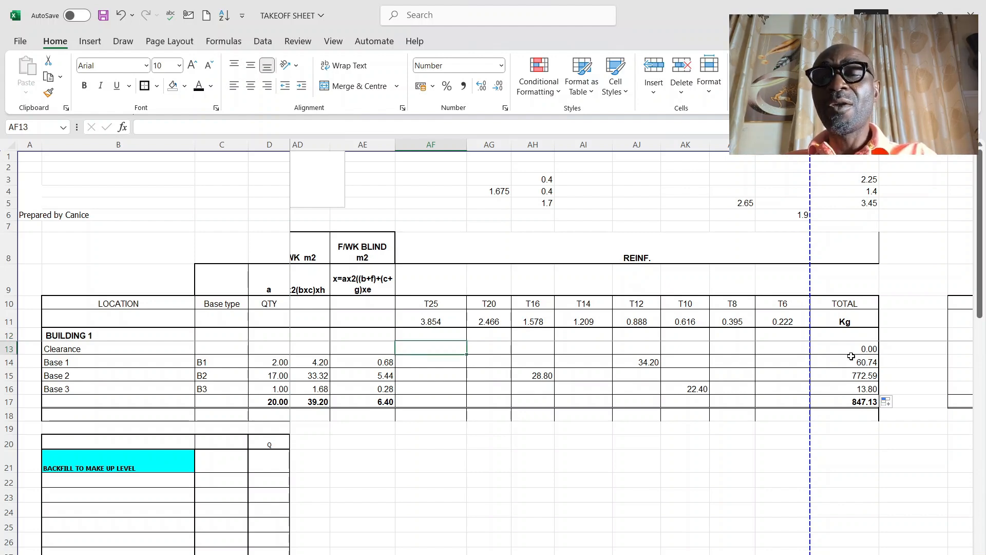
click(870, 362)
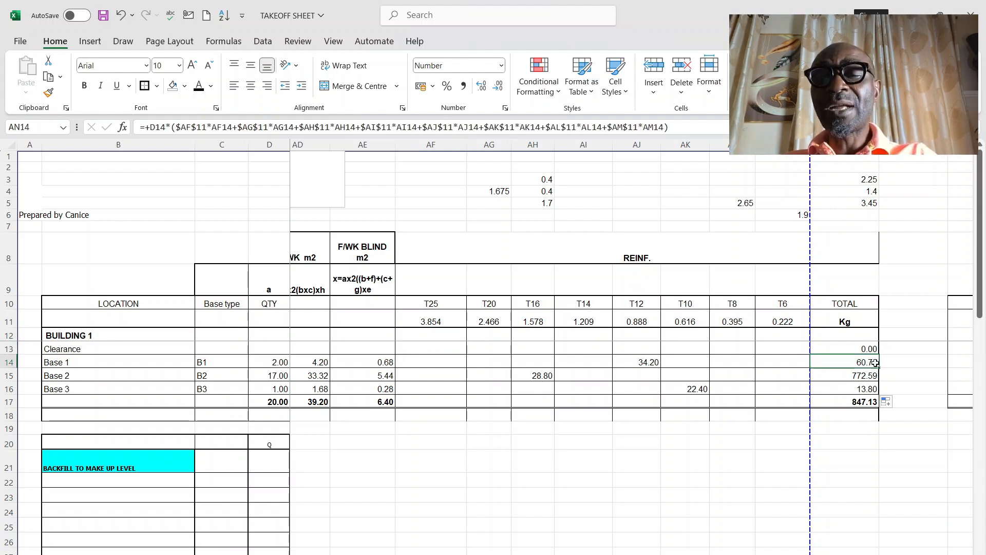
Step: Trace the quantity, unit weight and length cells referenced by Base 1's reinforcement weight formula in AN14, leaving the formula unchanged
click(723, 131)
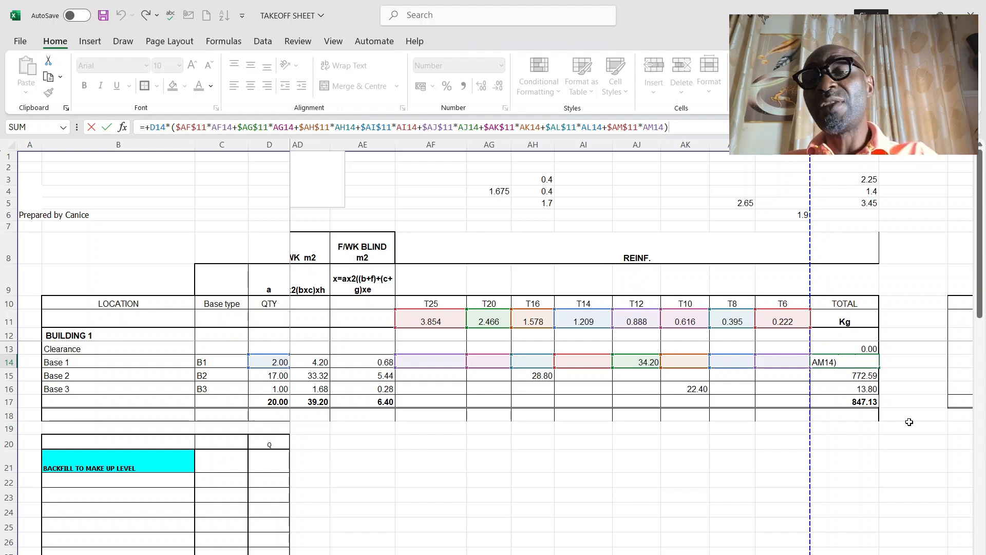
click(909, 425)
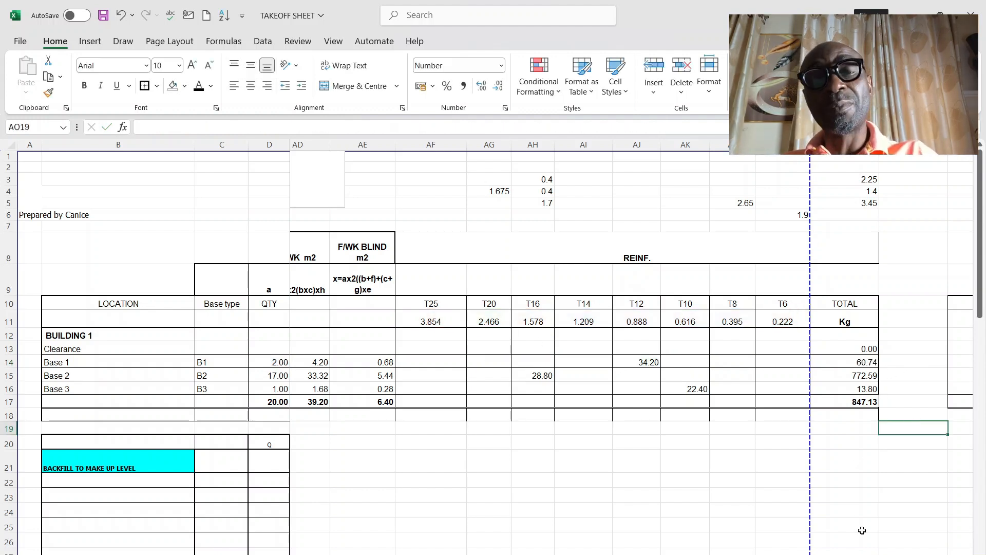
click(443, 375)
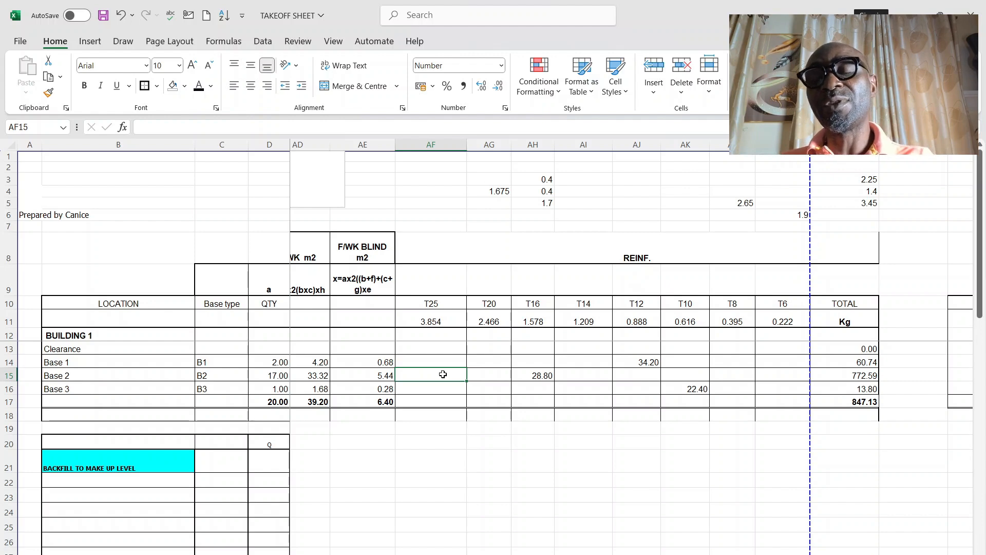
click(546, 412)
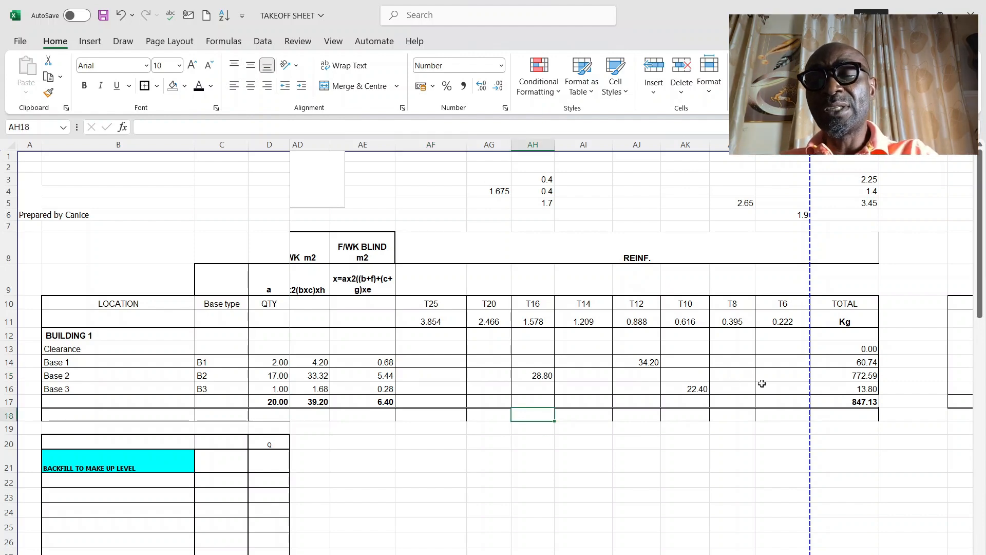
Step: Review the weight breakdown by bar diameter beside the reinforcement totals, checking the T16 and T12 sum formulas in AR17 and AT17
scroll(632, 349, right, 3)
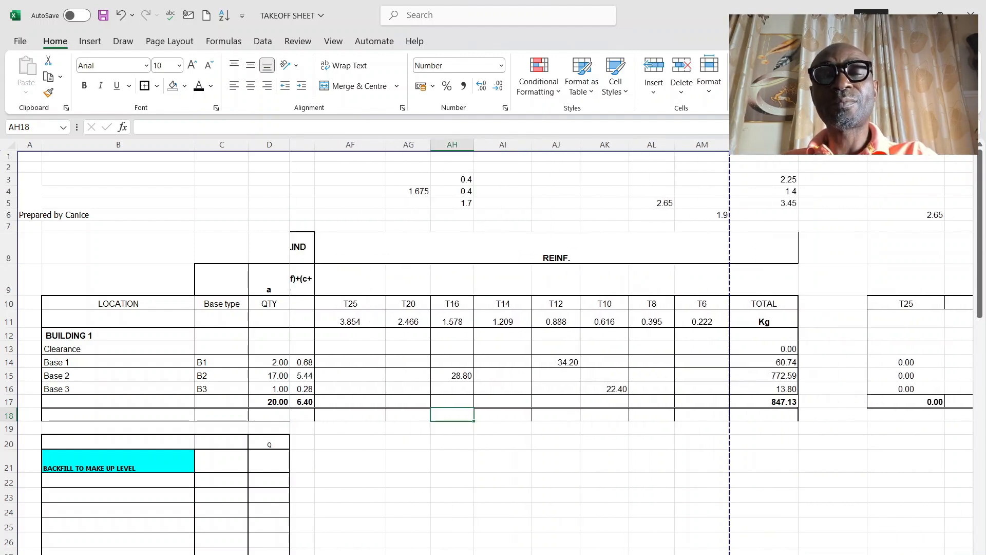
scroll(632, 349, right, 3)
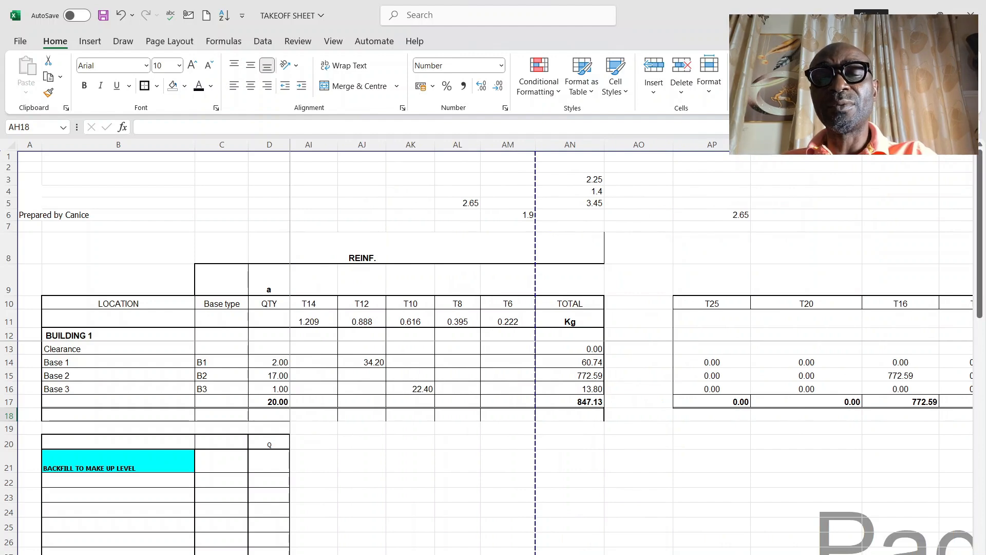
scroll(631, 349, right, 6)
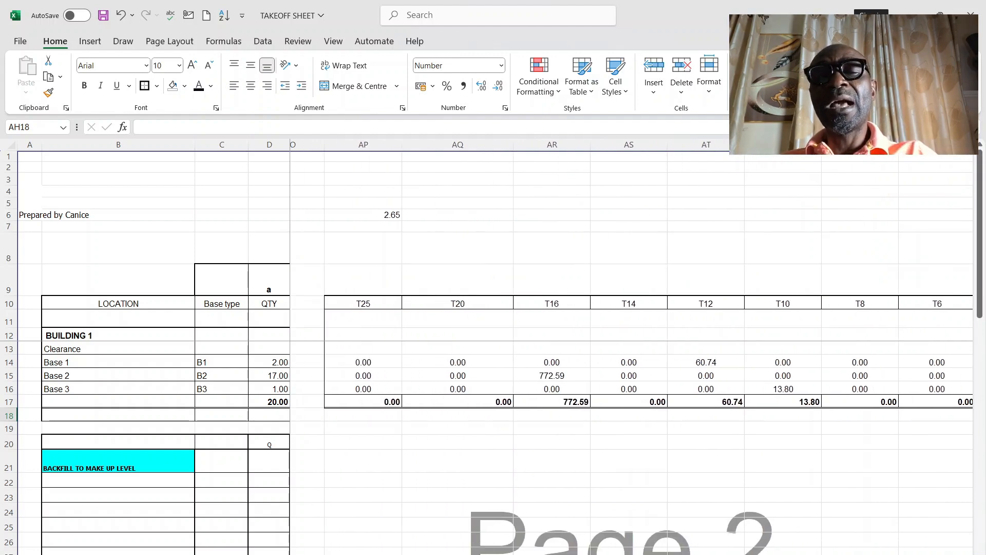
scroll(677, 302, left, 1)
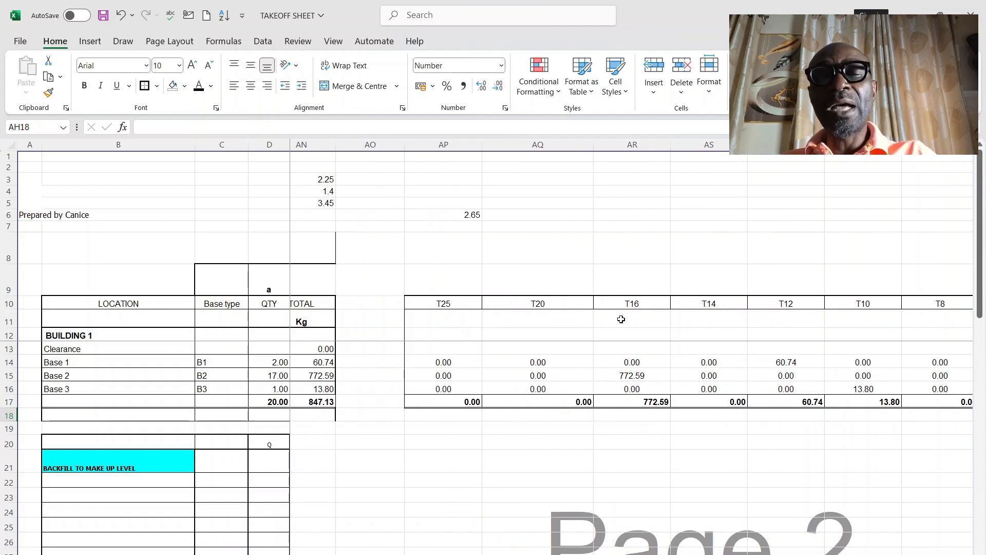
click(657, 404)
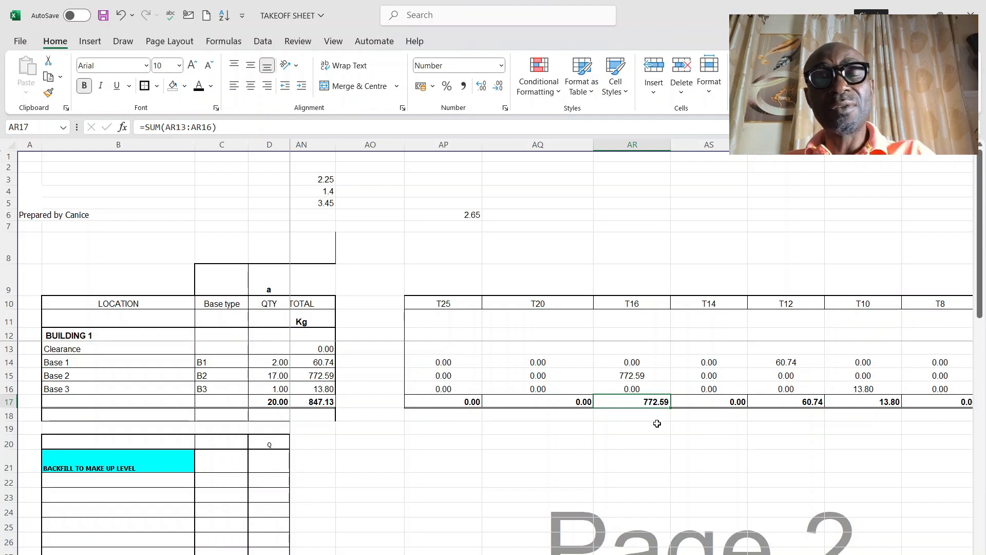
click(805, 403)
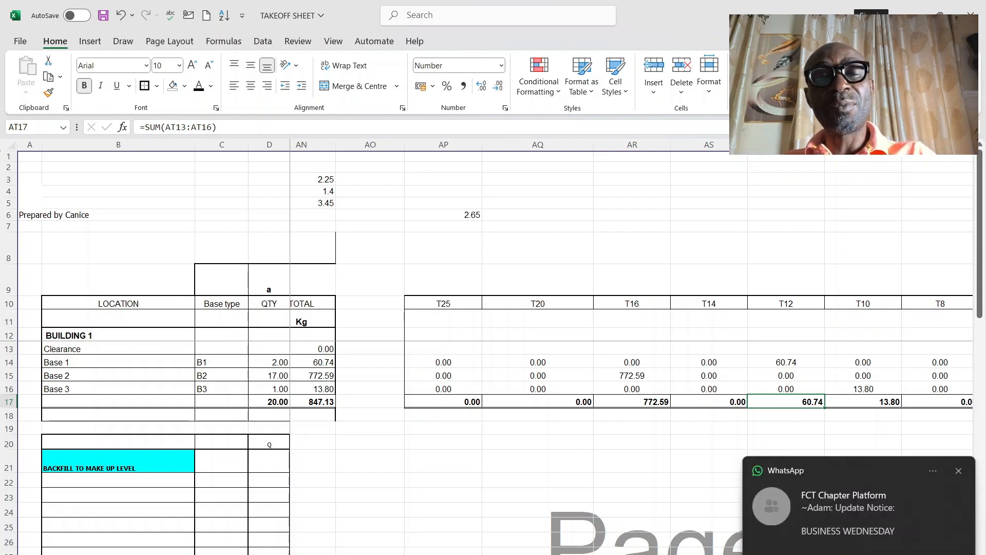
scroll(632, 349, right, 3)
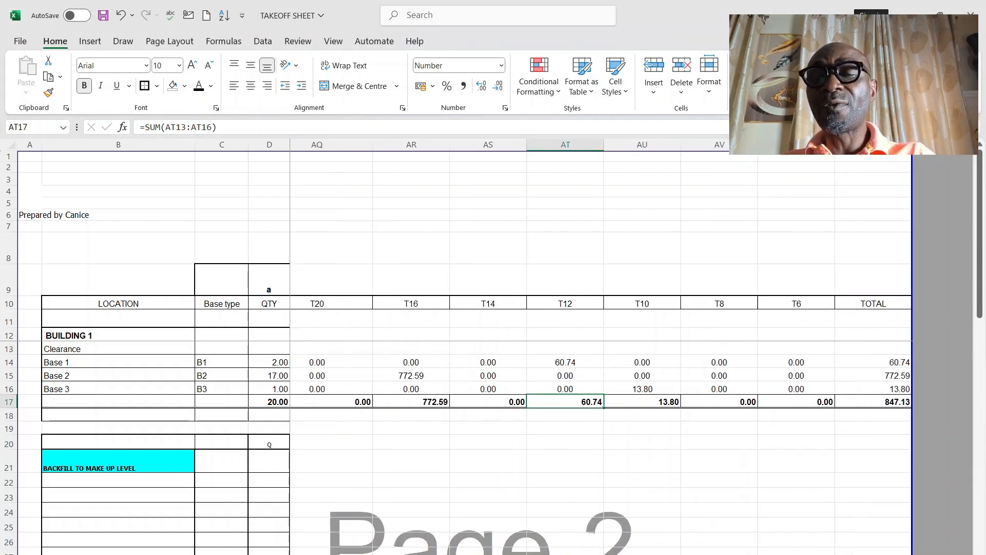
Step: Trace Base 1's T20 weight formula in AQ14 back to its quantity, reinforcement length and unit weight cells
click(410, 363)
click(346, 362)
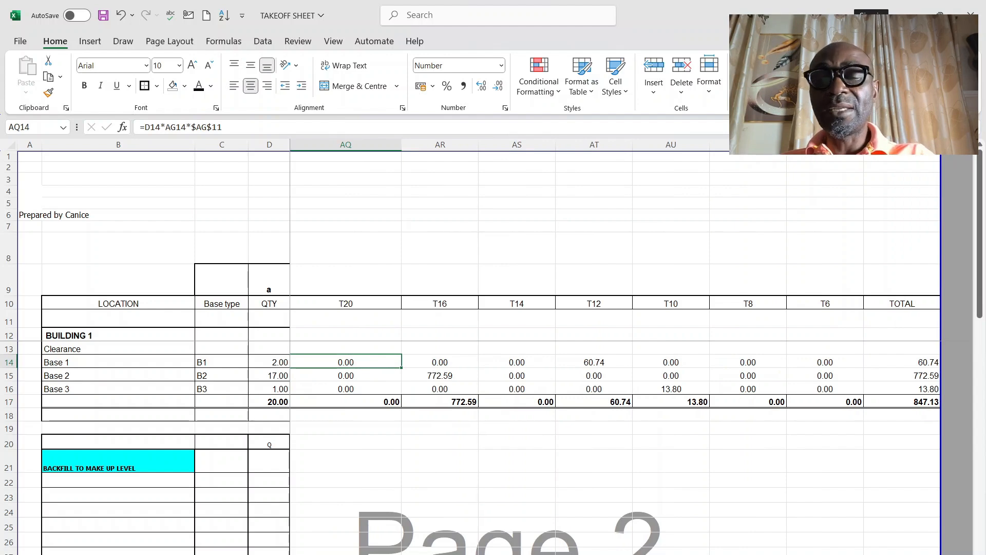
scroll(695, 504, left, 3)
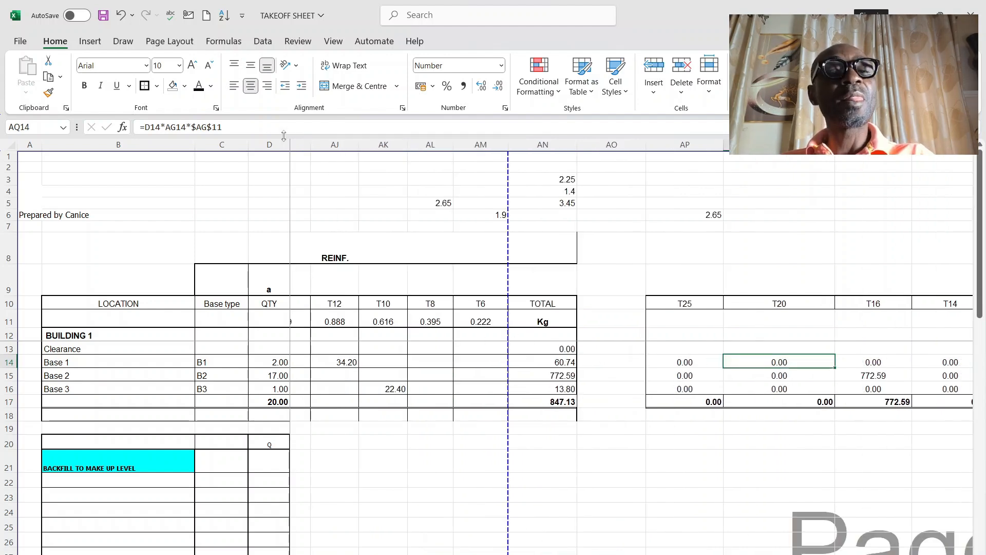
click(266, 127)
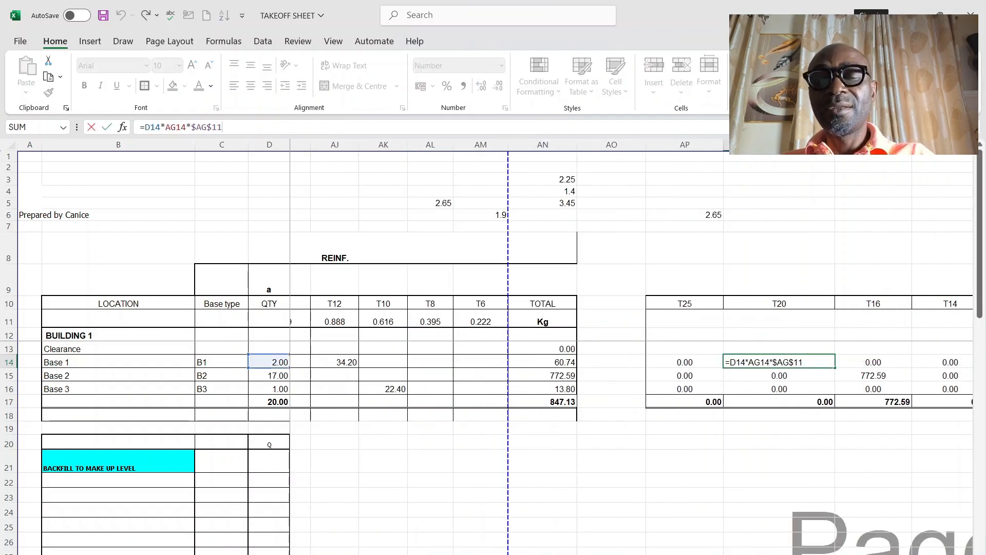
scroll(617, 334, left, 5)
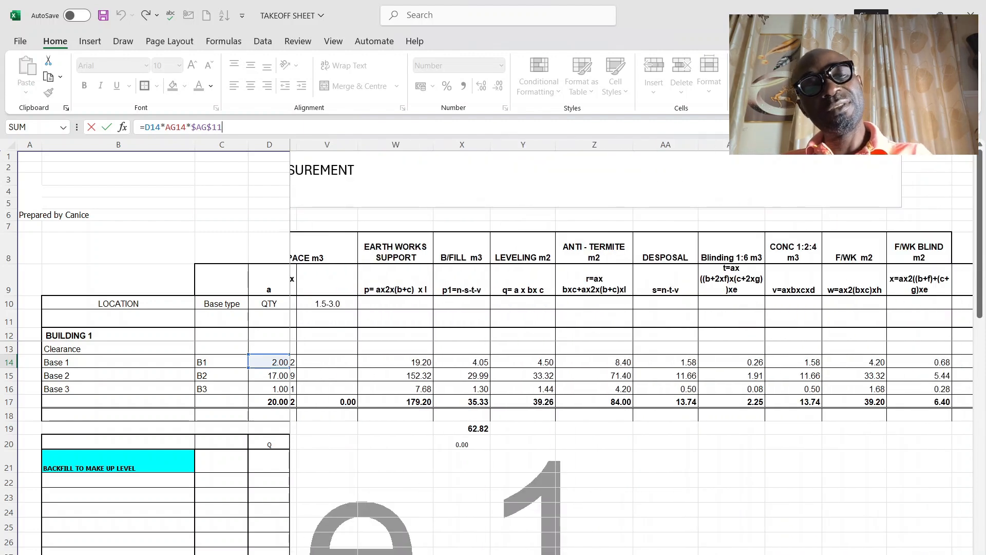
scroll(632, 308, left, 5)
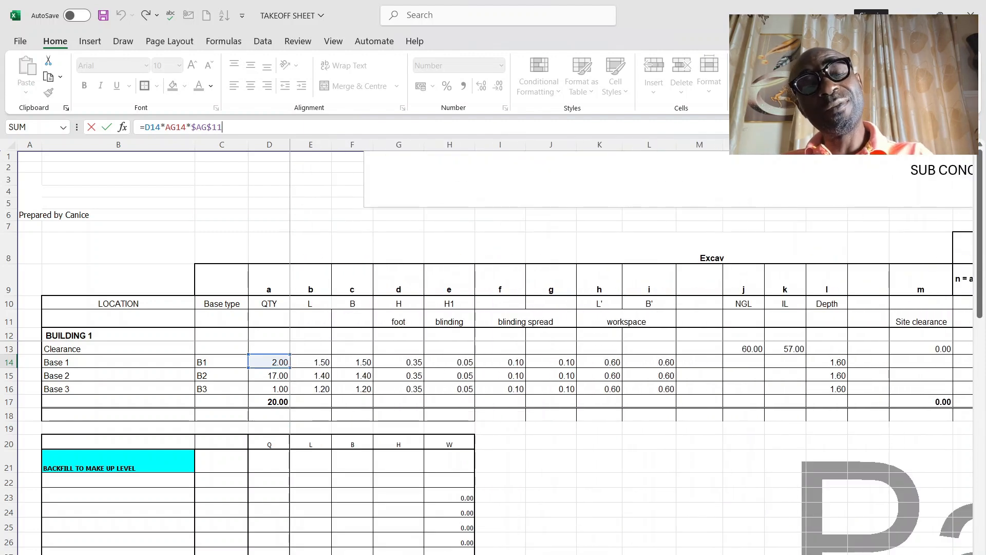
scroll(617, 333, right, 8)
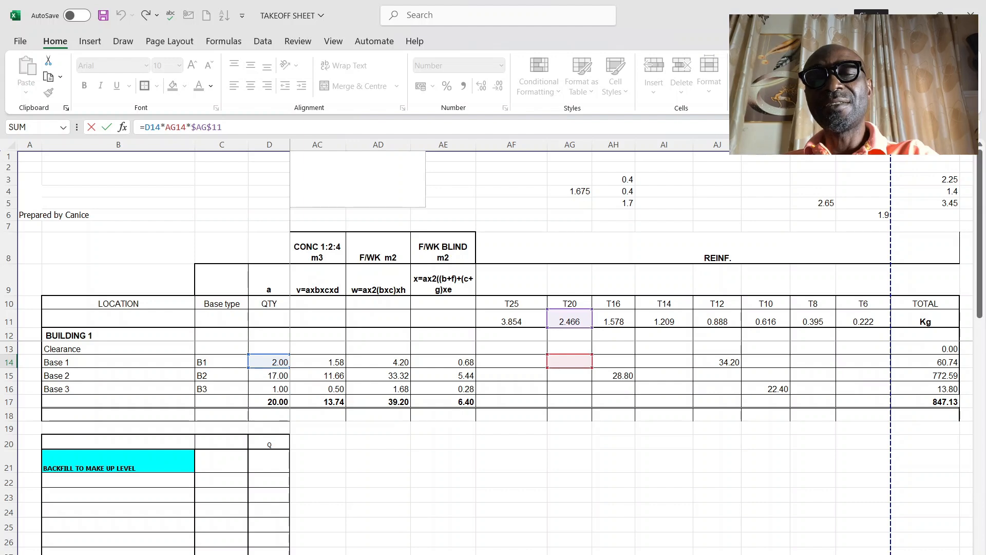
scroll(632, 349, right, 2)
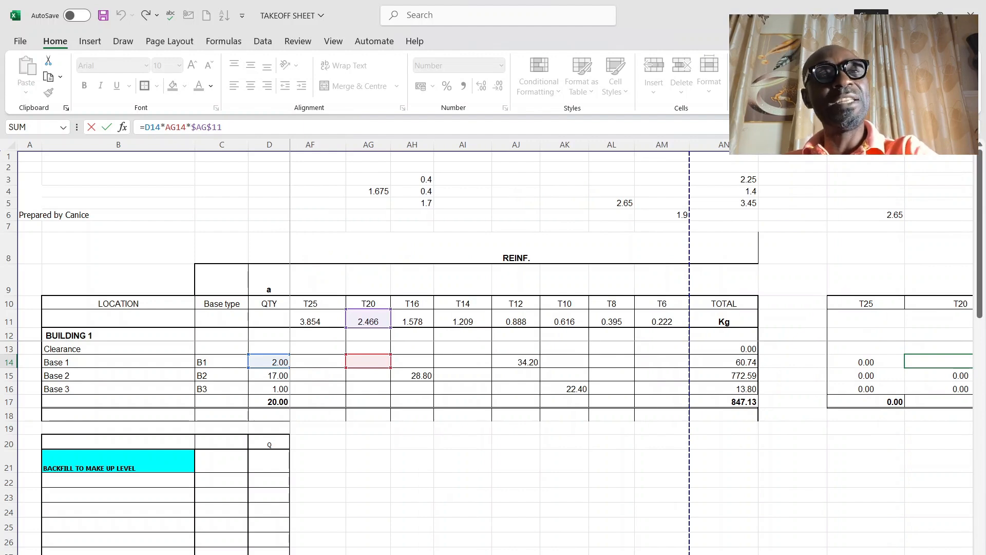
scroll(632, 349, right, 1)
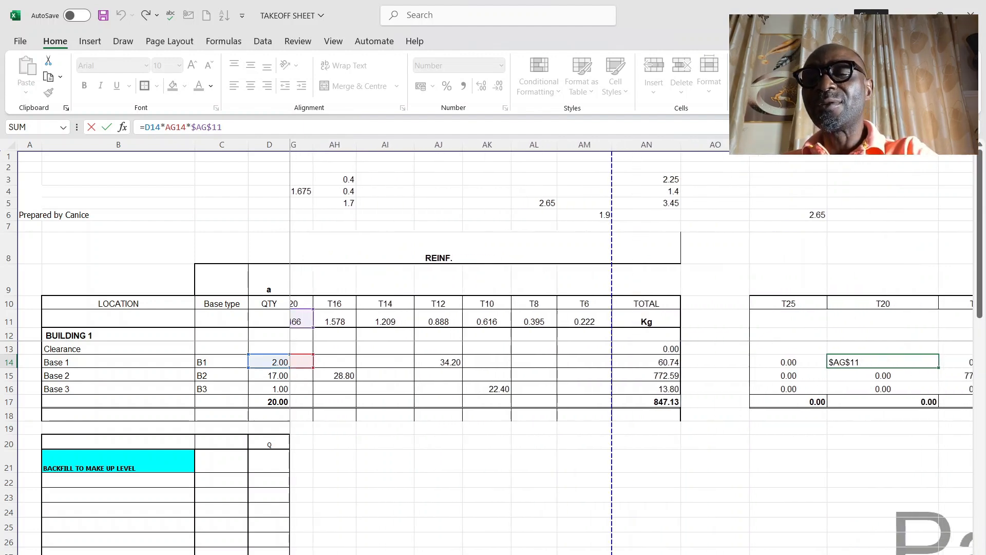
scroll(683, 469, right, 5)
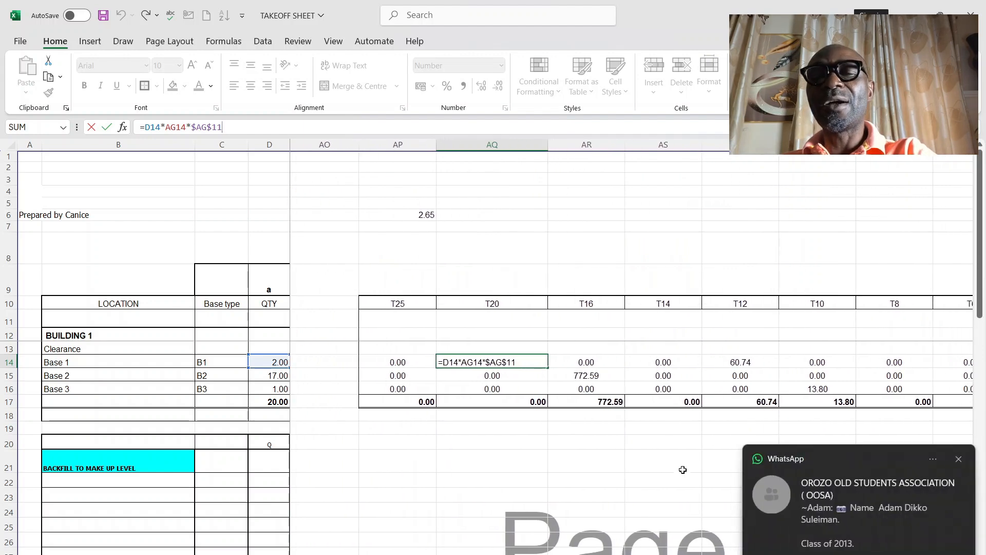
click(595, 457)
click(500, 455)
scroll(537, 377, down, 2)
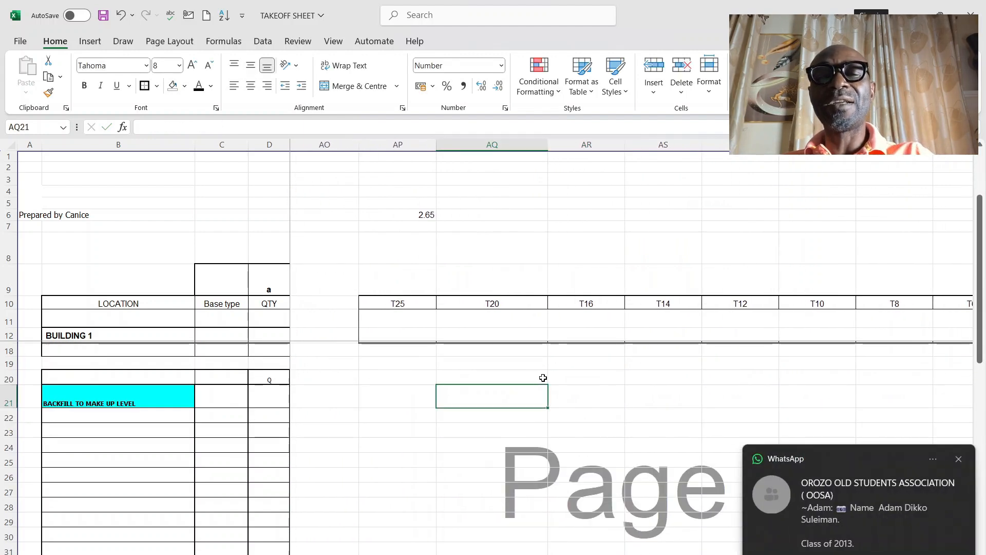
scroll(543, 378, up, 2)
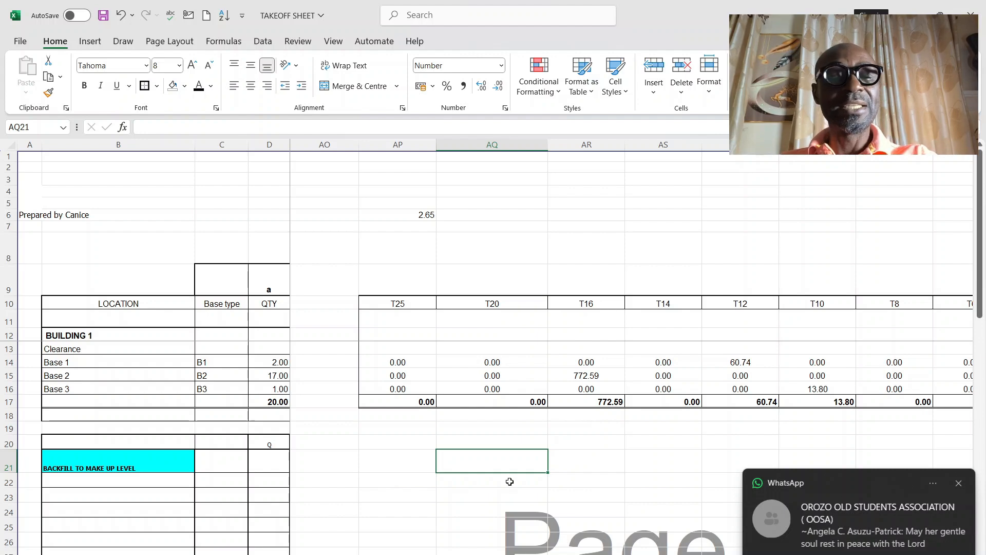
Step: Find the column takeoff table for C1 to C7 below the bases and check C1's length, breadth and height in Z37 to AB37
scroll(509, 482, down, 2)
click(629, 524)
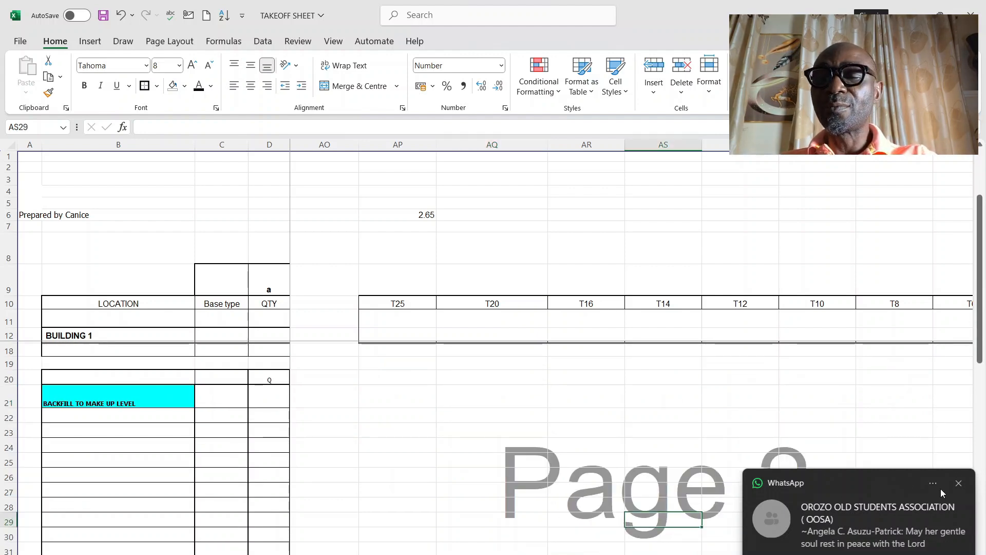
click(956, 484)
scroll(637, 458, down, 2)
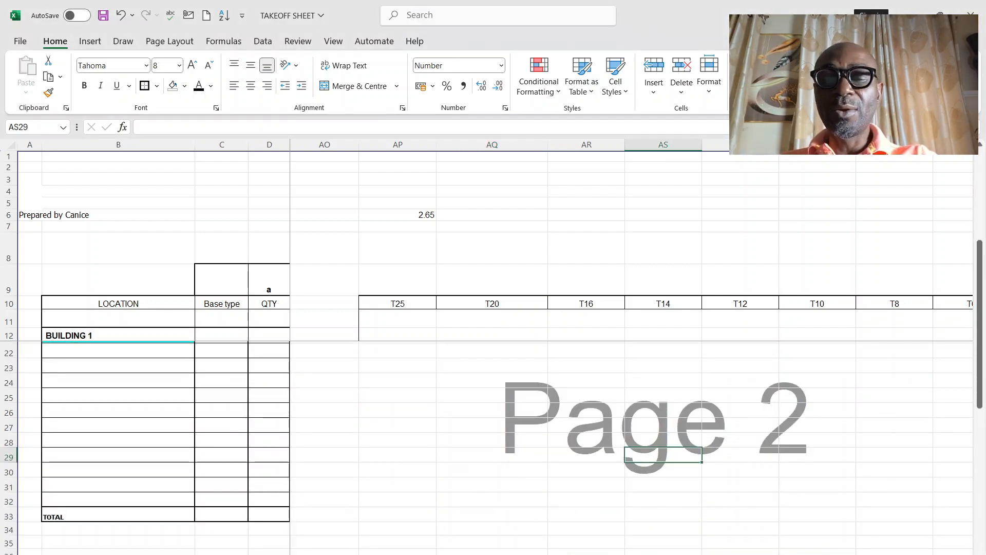
scroll(627, 467, left, 1)
scroll(627, 467, down, 3)
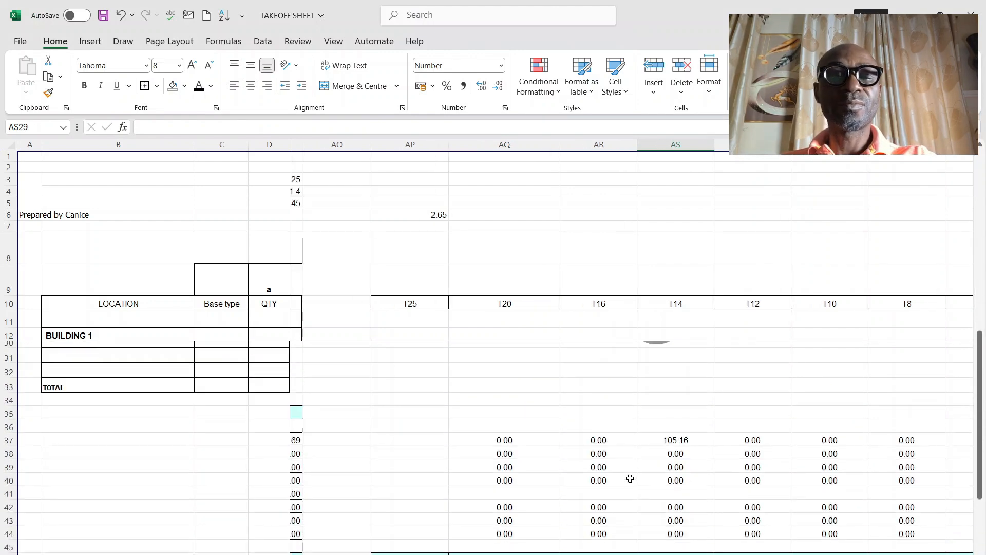
scroll(632, 442, left, 8)
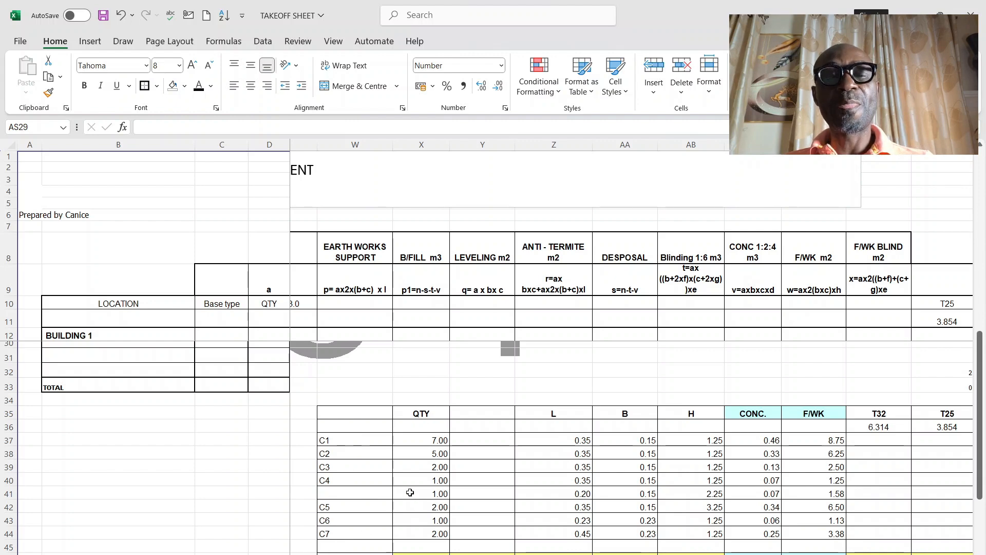
scroll(434, 463, down, 1)
scroll(435, 464, down, 1)
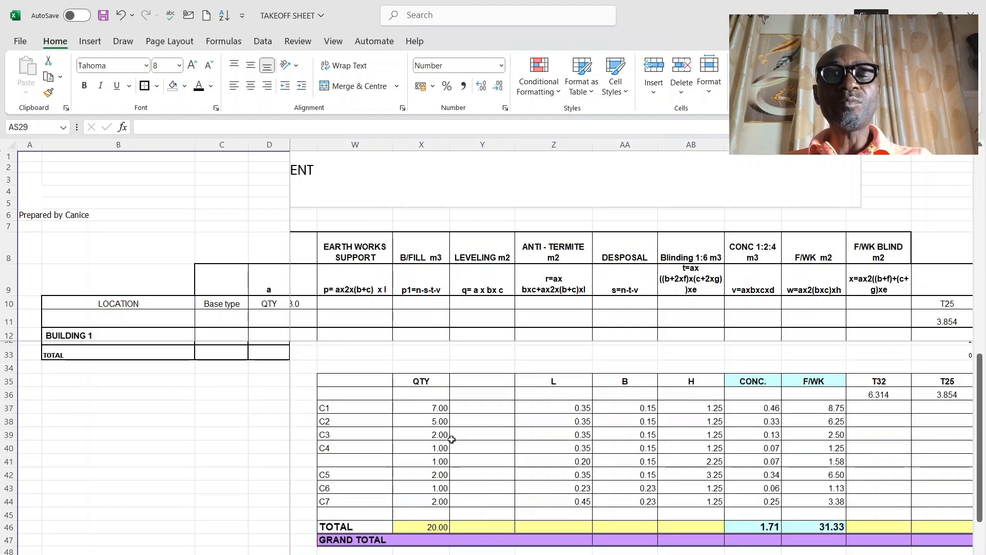
click(563, 404)
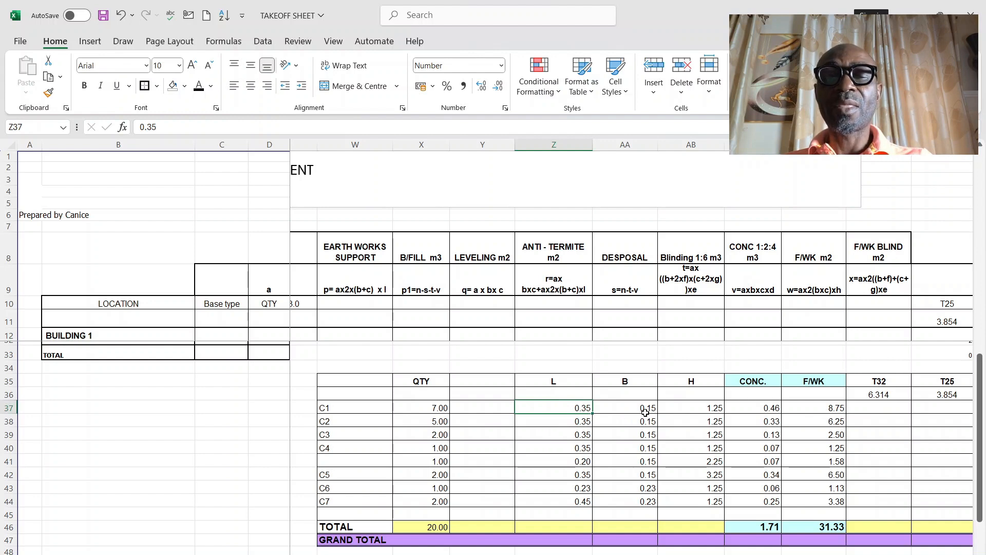
click(645, 411)
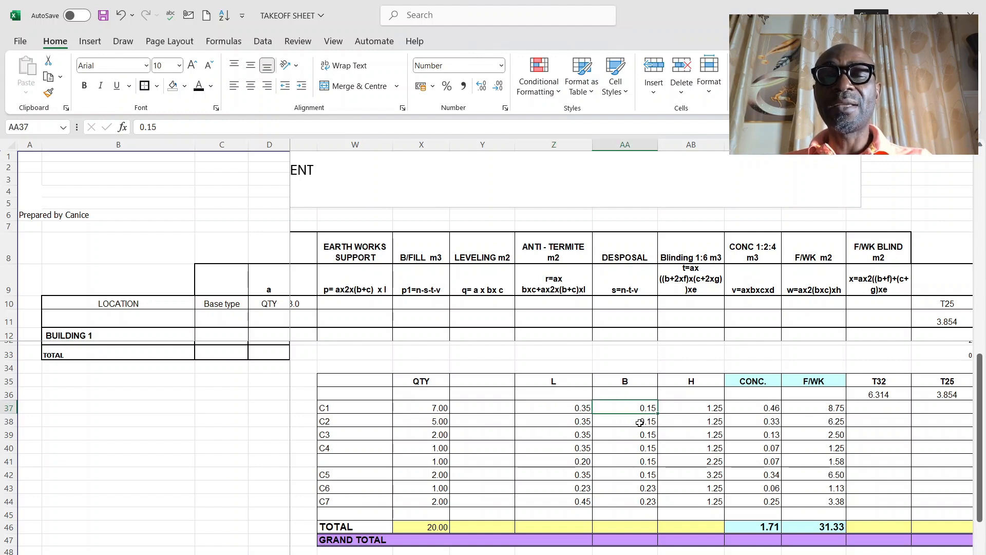
click(709, 408)
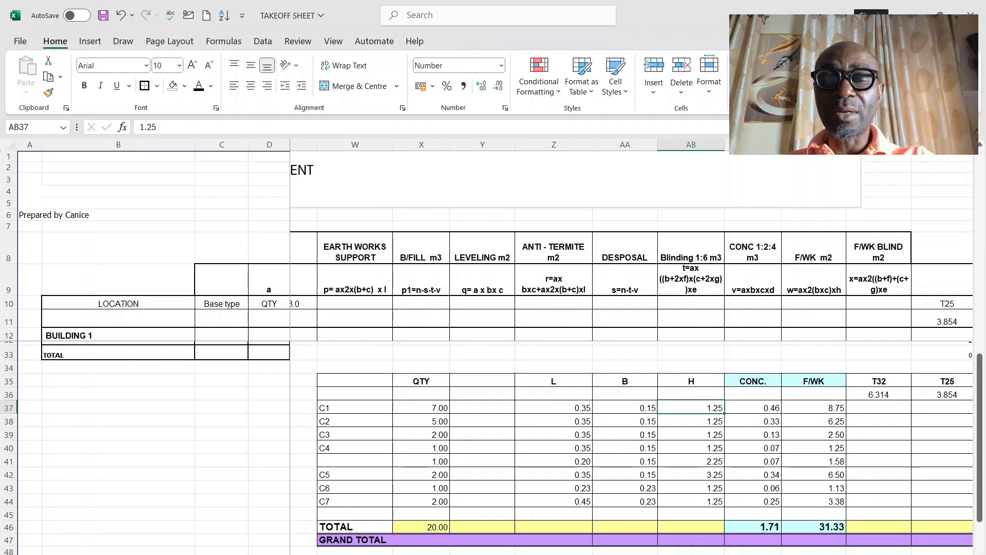
Step: Switch to the foundation drawing in AutoCAD and examine the vertical dimensions on the Base Type B1 elevation
click(646, 539)
scroll(442, 350, down, 2)
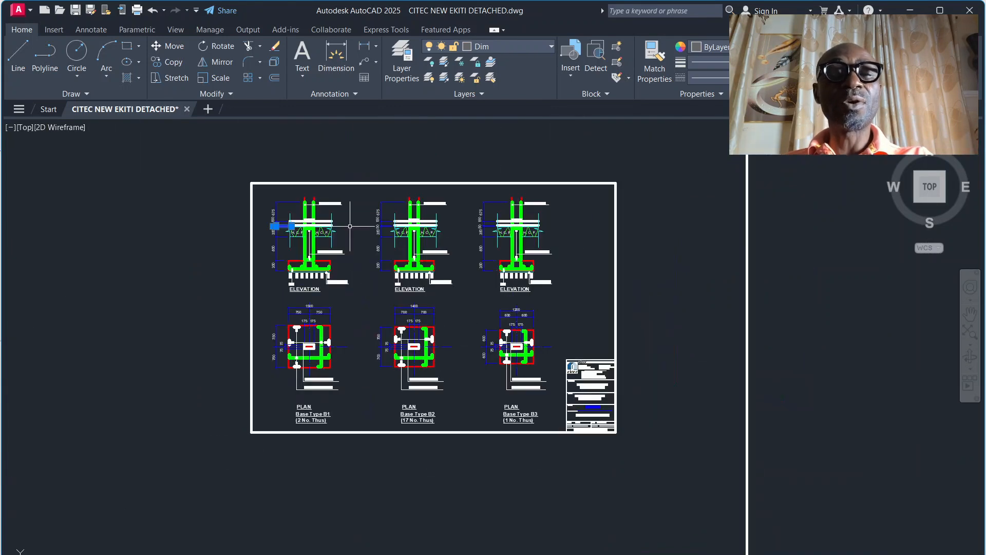
scroll(328, 238, up, 4)
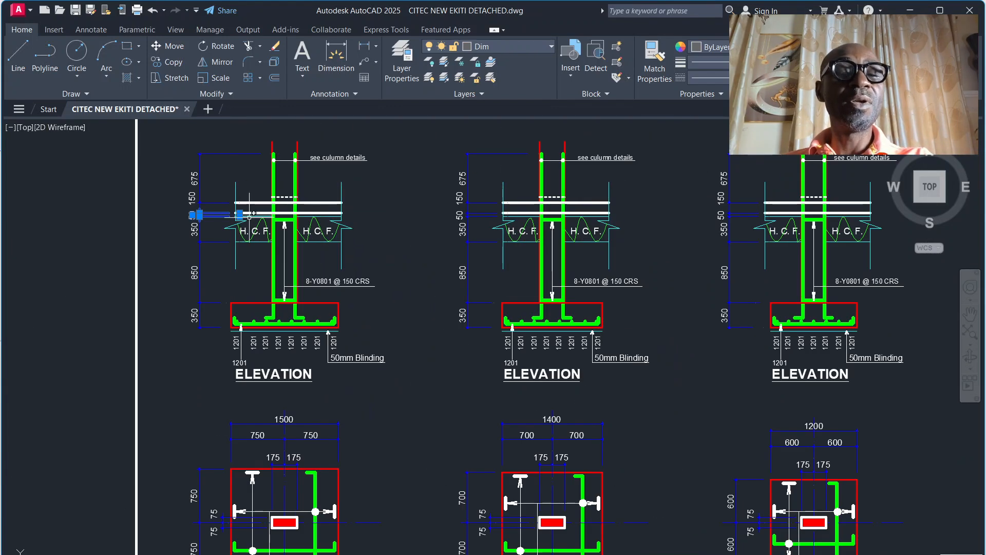
scroll(250, 213, up, 2)
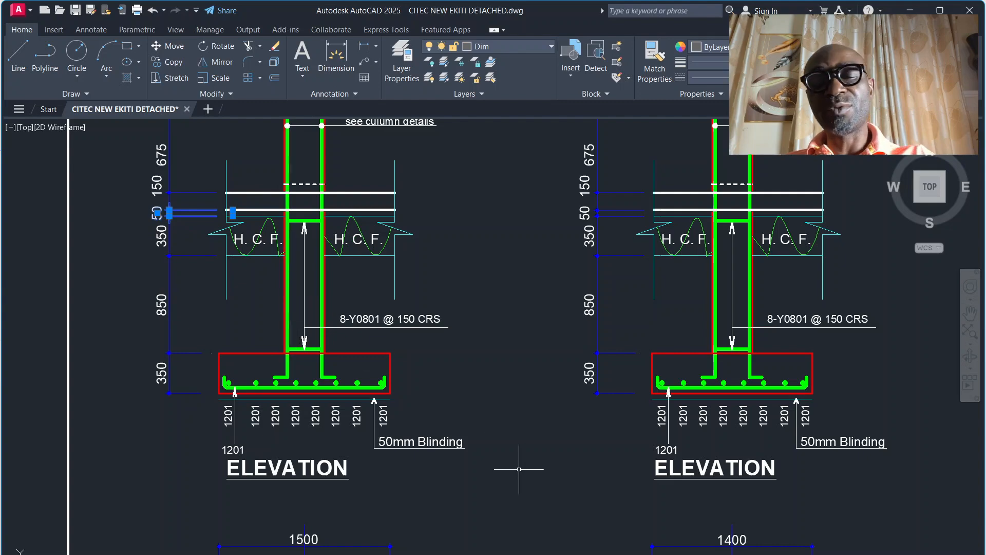
Step: Find the column details sheet and examine the dimensions and bars of Sections 1-1 to 4-4 for column types C1 to C4
scroll(514, 423, down, 3)
scroll(514, 423, down, 10)
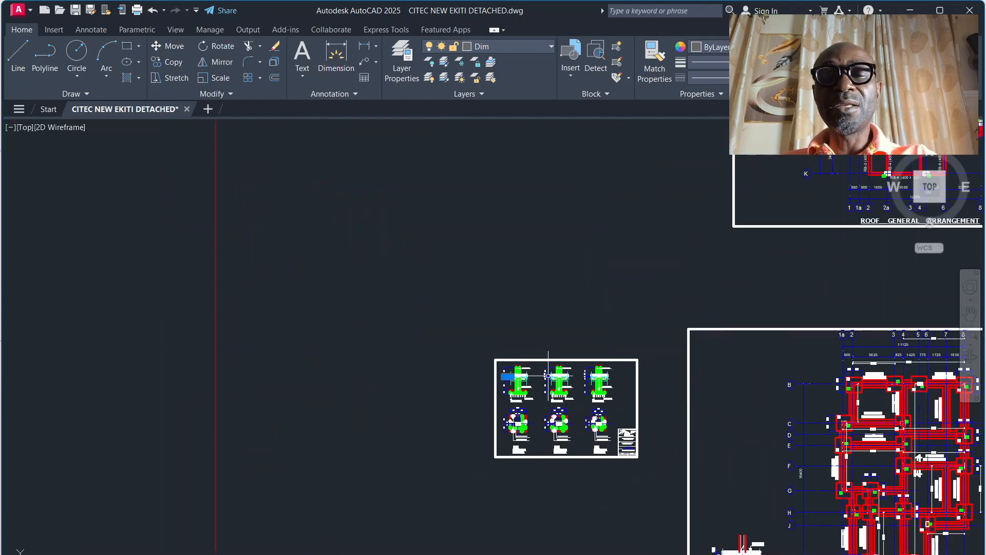
scroll(627, 513, up, 12)
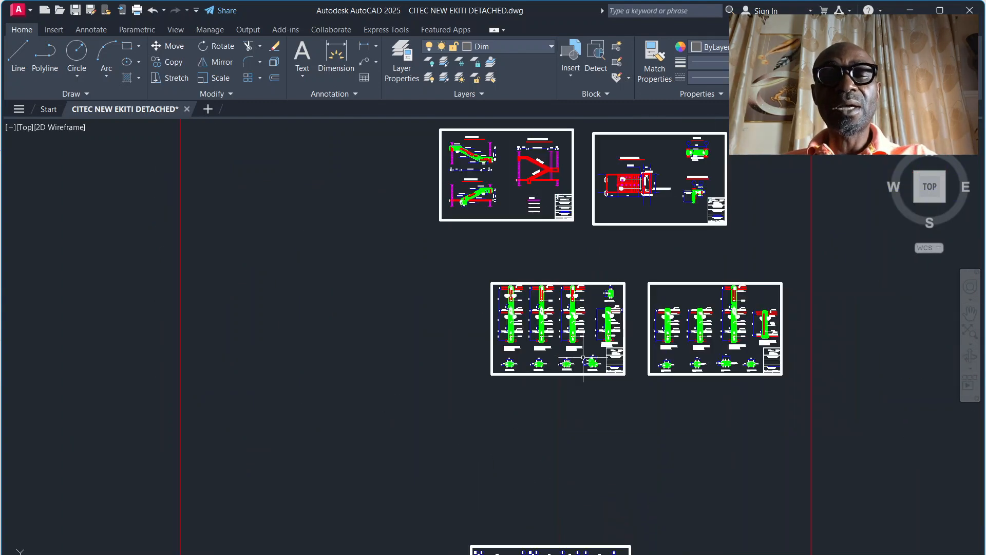
scroll(443, 304, down, 4)
scroll(442, 305, up, 8)
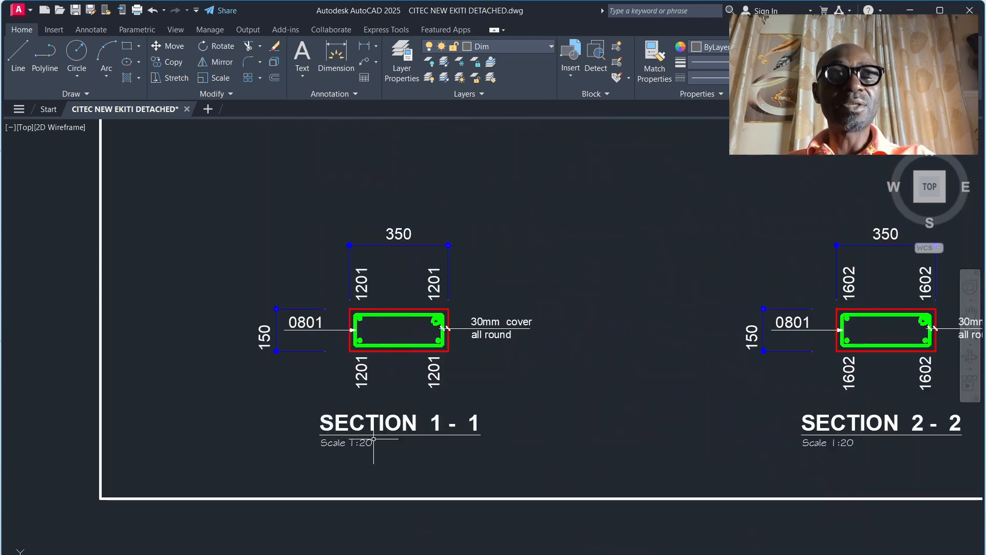
scroll(468, 327, down, 3)
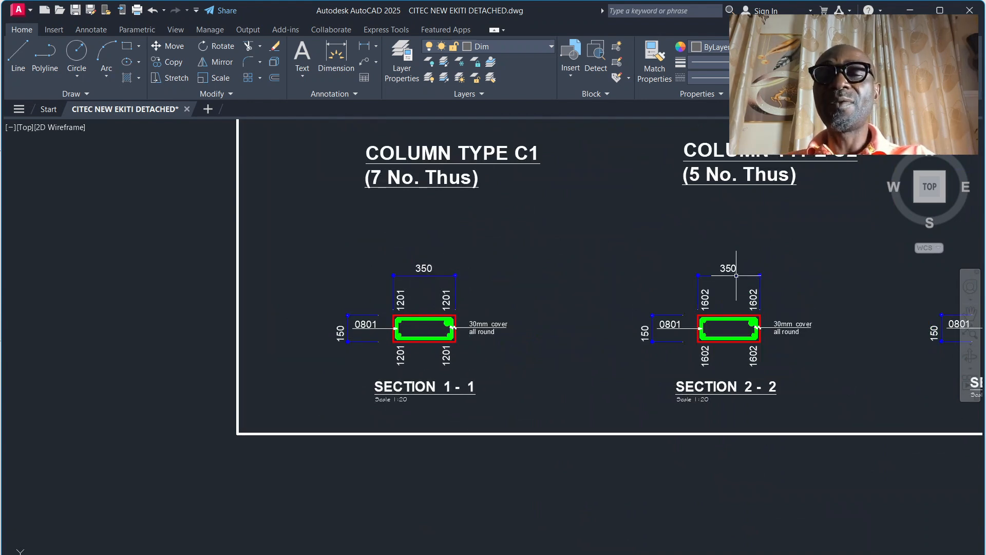
scroll(524, 337, down, 8)
scroll(587, 312, up, 6)
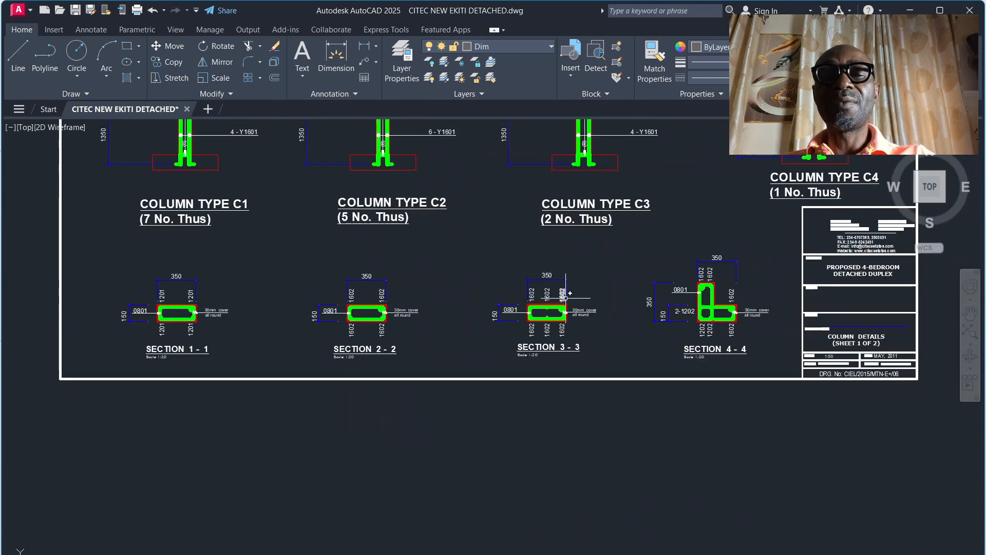
scroll(740, 329, up, 5)
scroll(642, 298, down, 2)
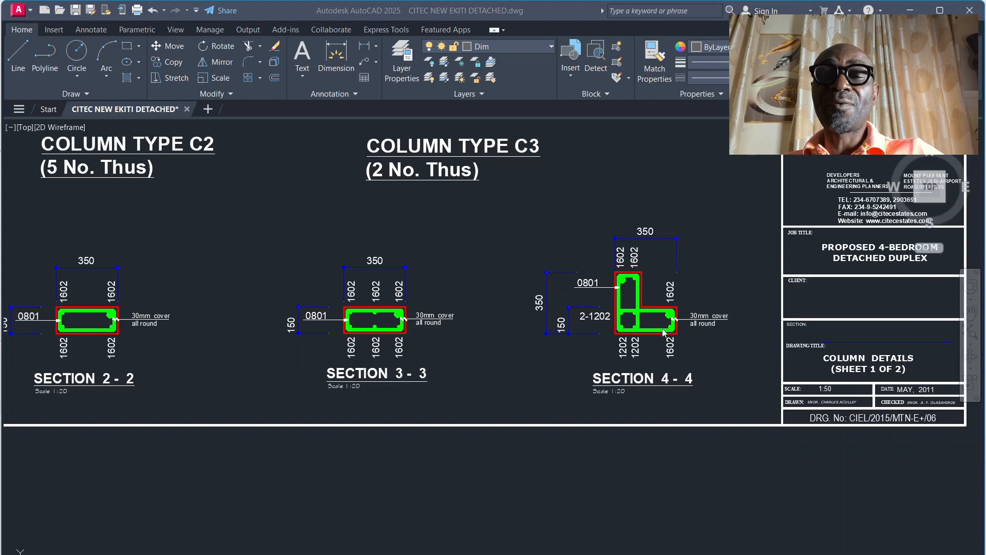
click(657, 308)
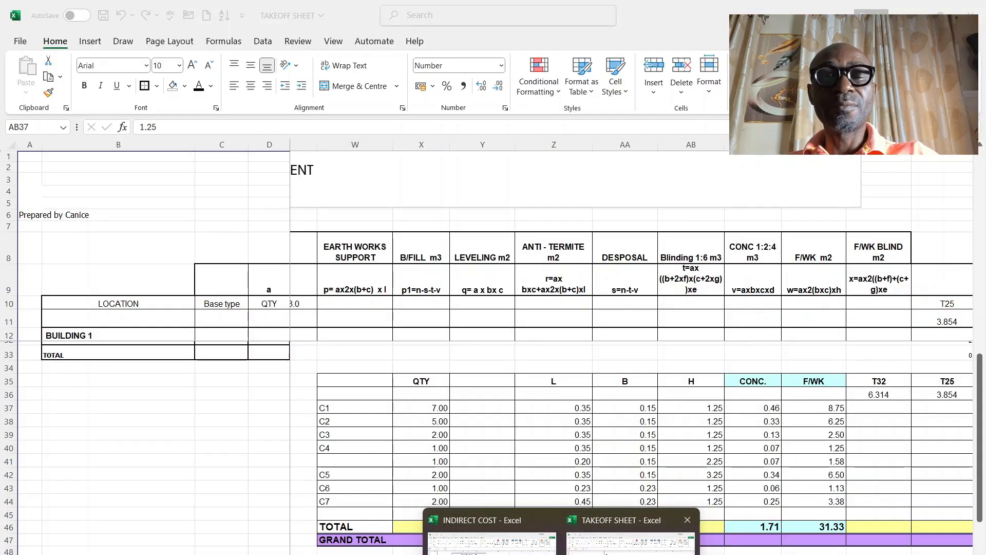
Step: Switch to the Excel takeoff sheet, check C4's dimensions in row 40 and fill its 1.25 height down from AB40 to AB44
click(630, 529)
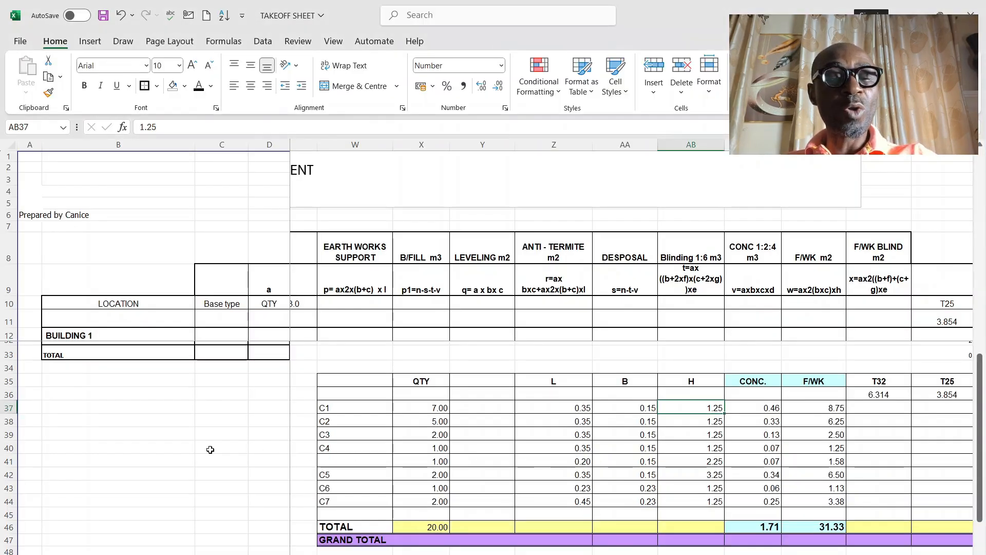
click(8, 447)
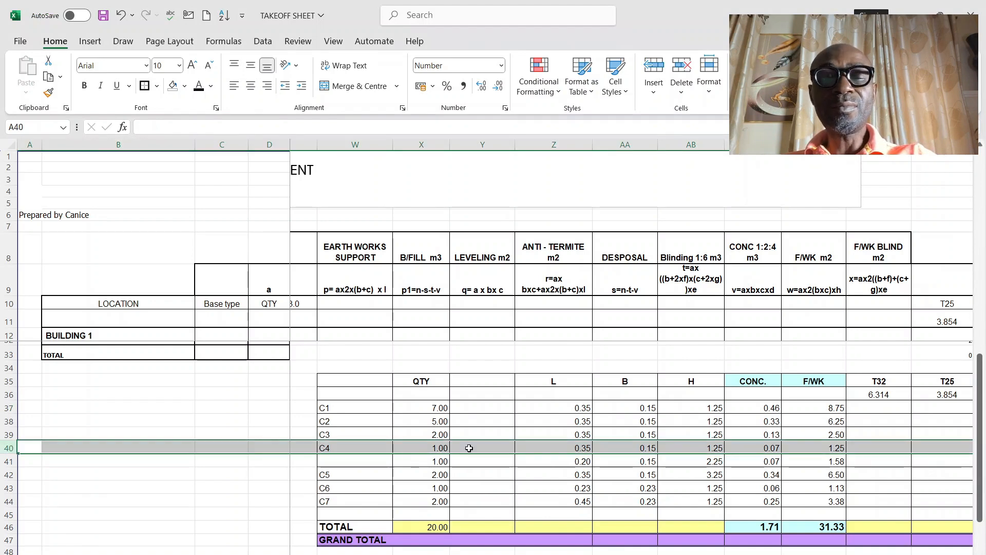
click(580, 448)
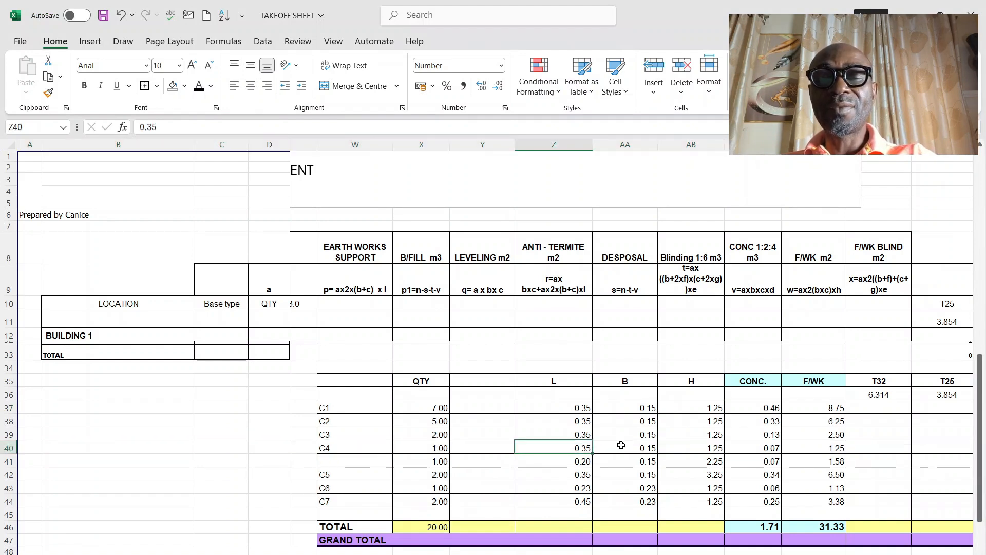
click(631, 448)
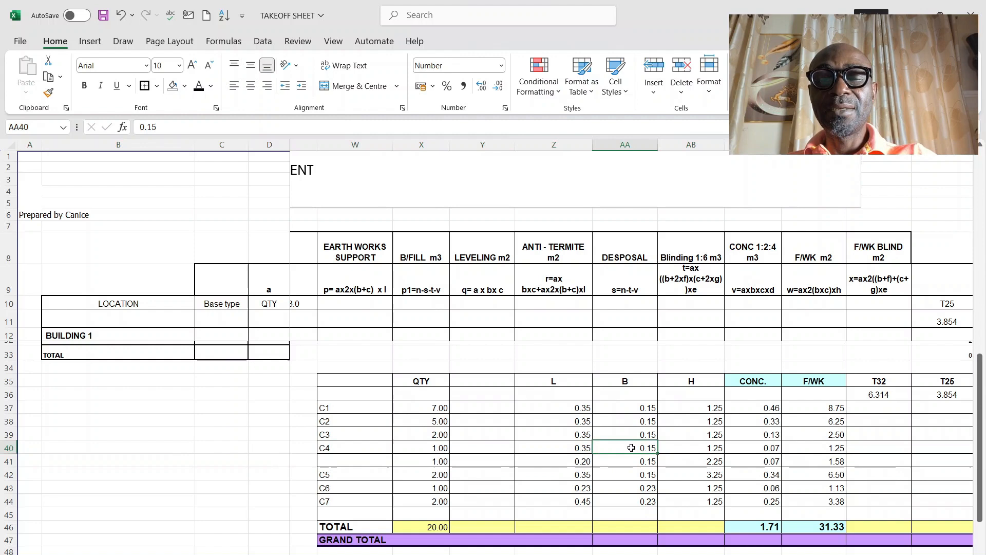
click(706, 449)
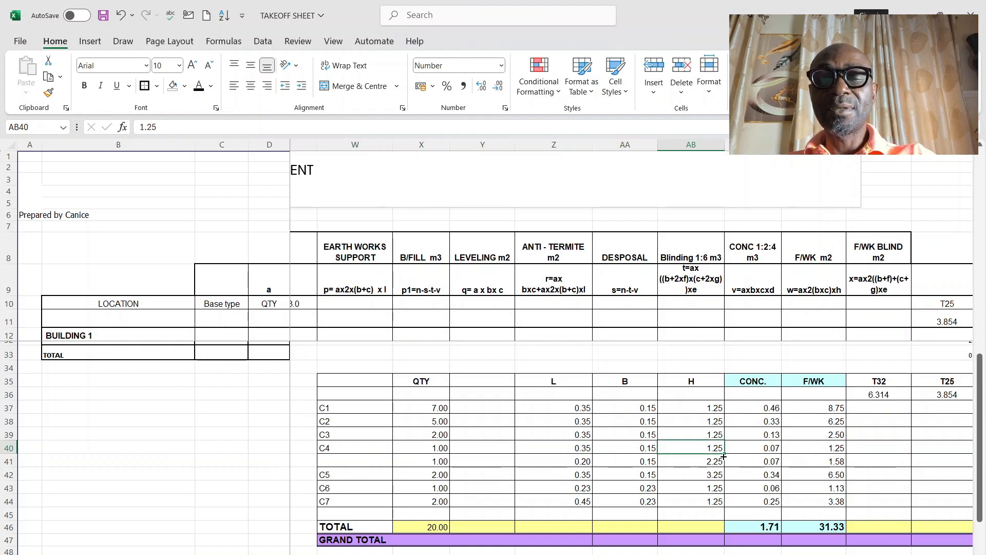
drag(724, 456, 719, 506)
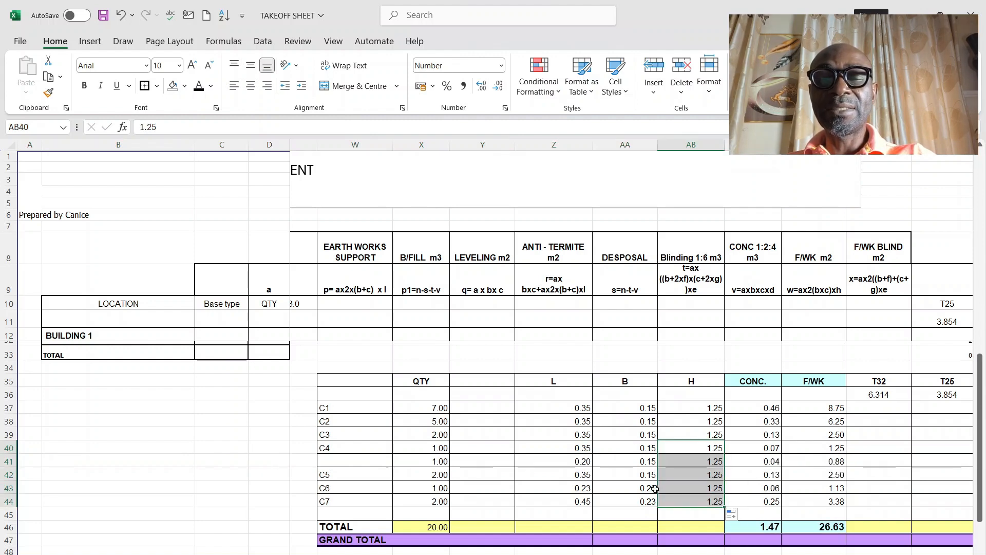
Step: Check the quantity, length formula, breadth and height of C4's second part in row 41
click(421, 460)
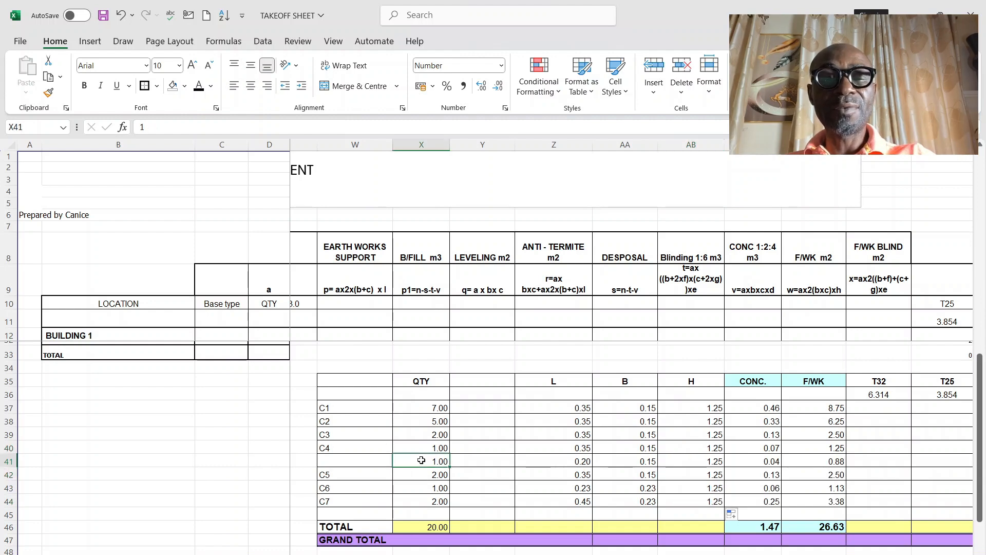
click(580, 462)
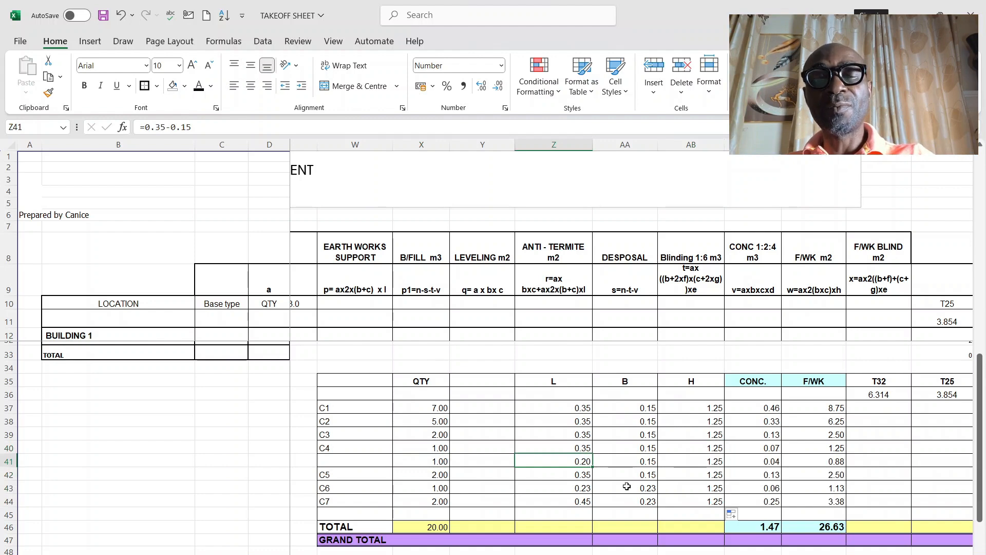
click(652, 462)
click(718, 462)
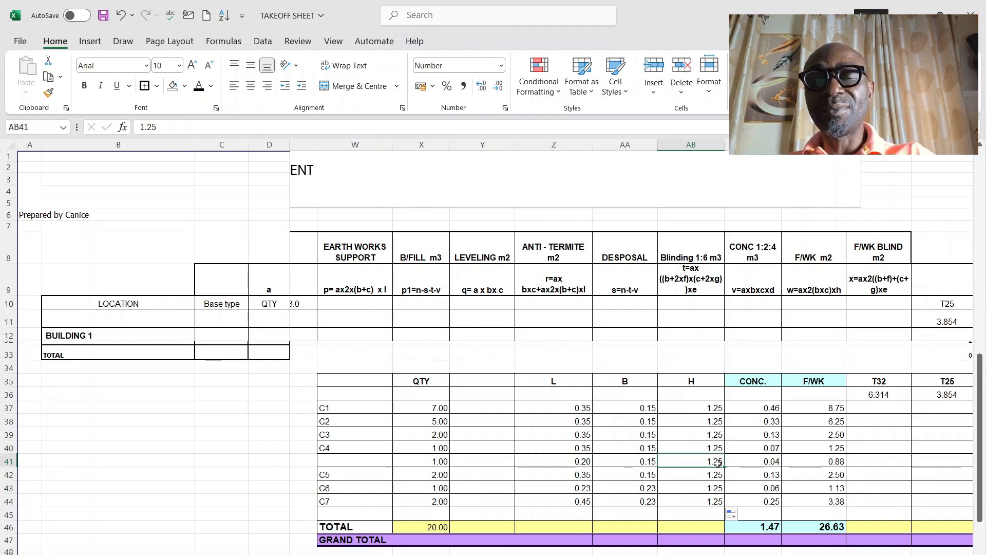
Step: Change the formwork formula for C4's second part in AD41 to =X41*(2*Z41)*AB41
click(811, 462)
click(288, 126)
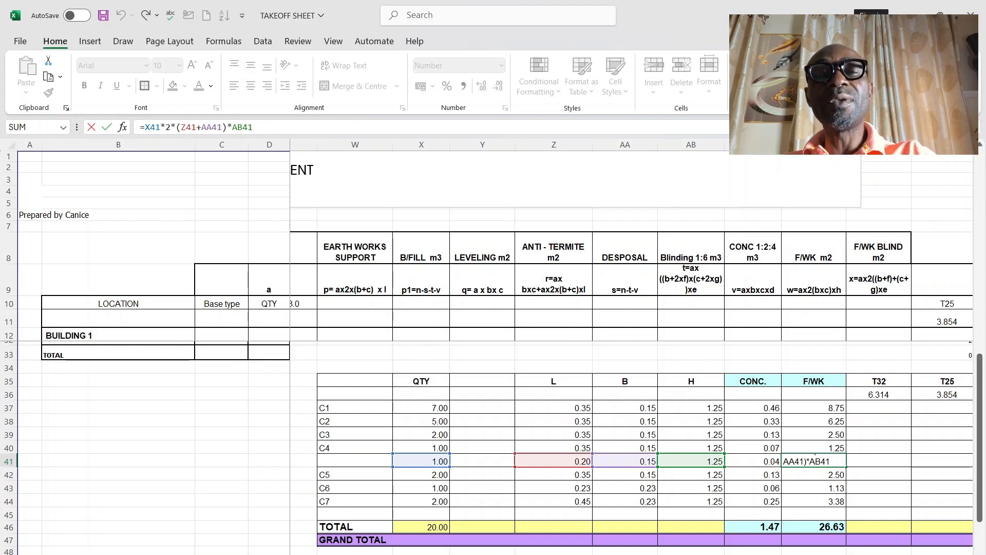
click(183, 127)
text(2)
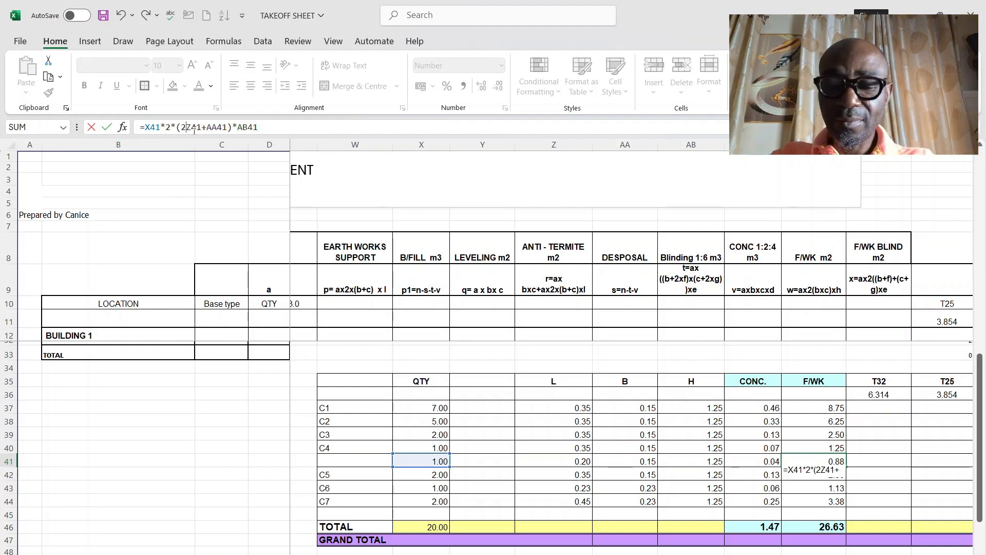
text(*)
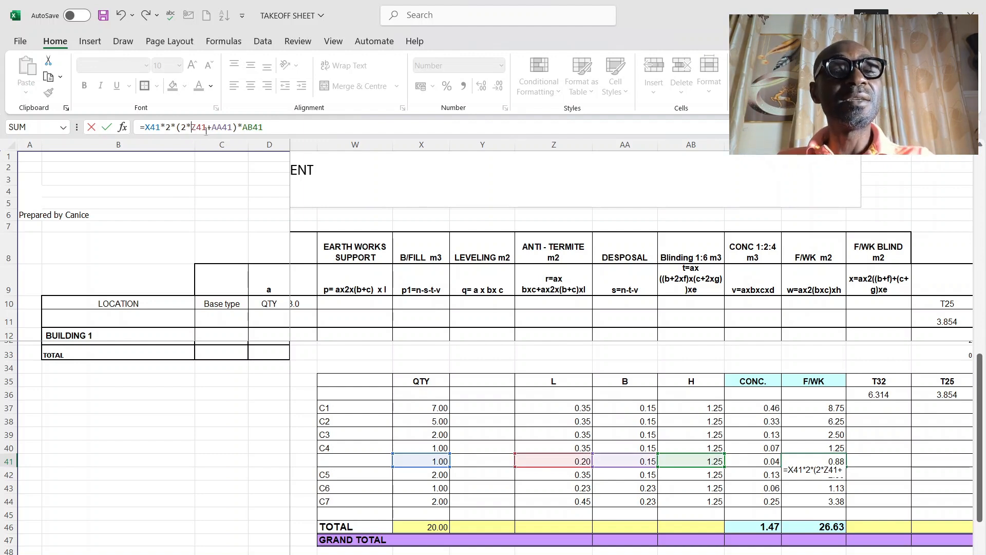
click(233, 127)
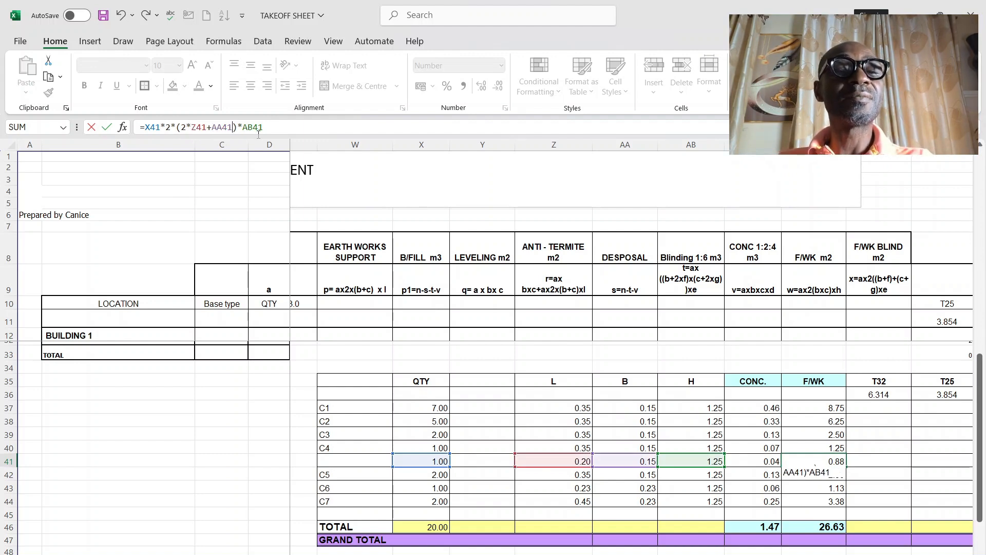
key(BackSpace)
key(BackSpace)
key(BackSpace)
key(BackSpace)
key(BackSpace)
key(BackSpace)
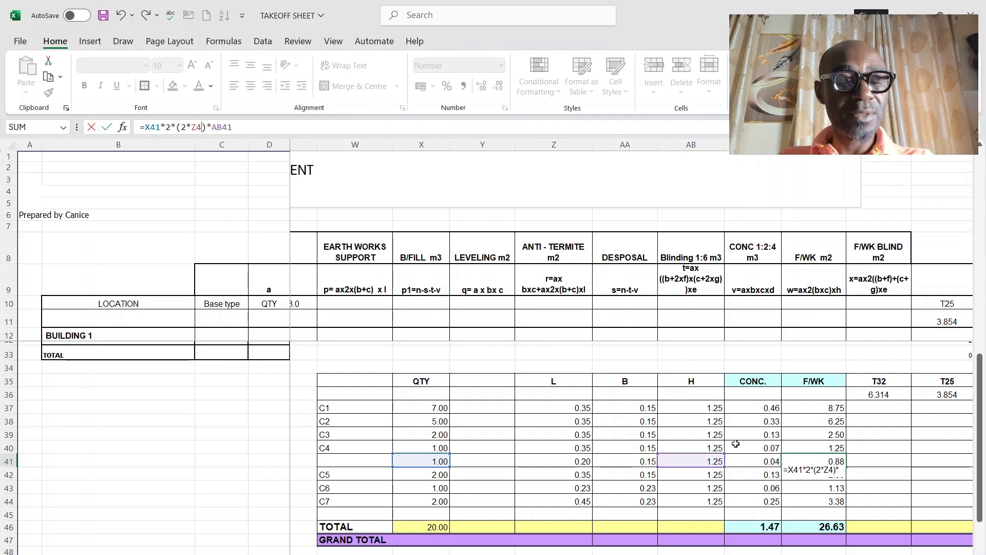
text(1)
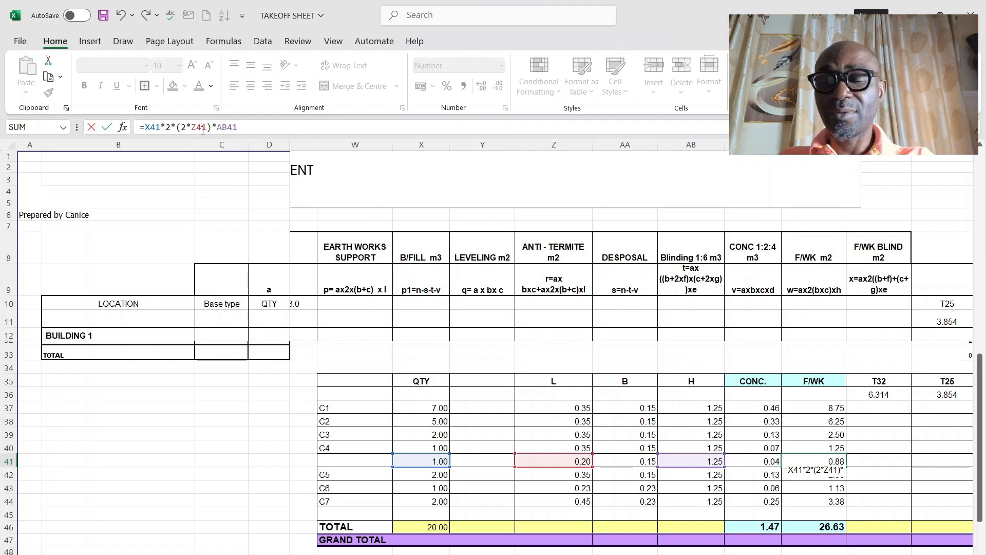
key(BackSpace)
key(BackSpace)
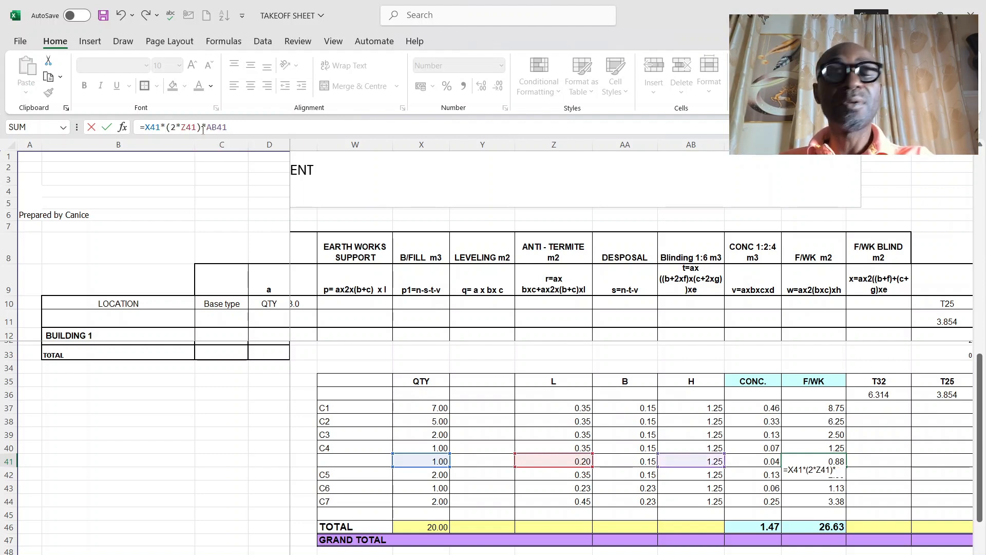
key(Return)
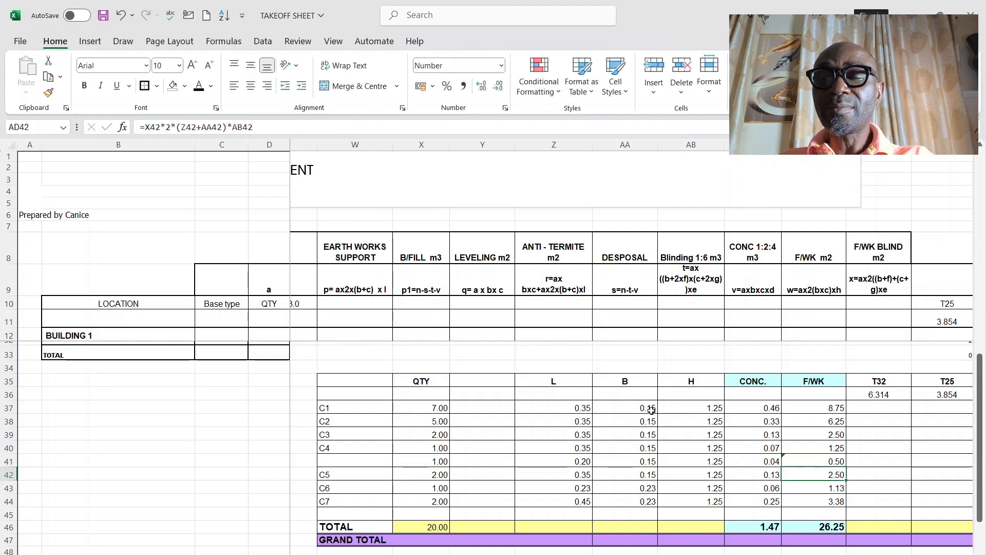
Step: Check C4's formwork formula in AD40, C5's length in Z42, and the column concrete and formwork totals
click(835, 447)
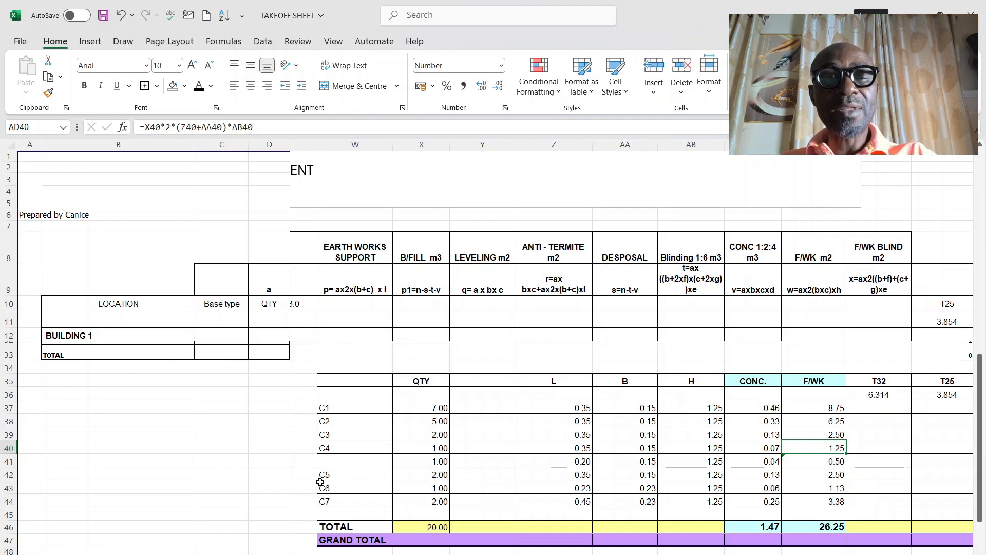
click(466, 474)
click(585, 476)
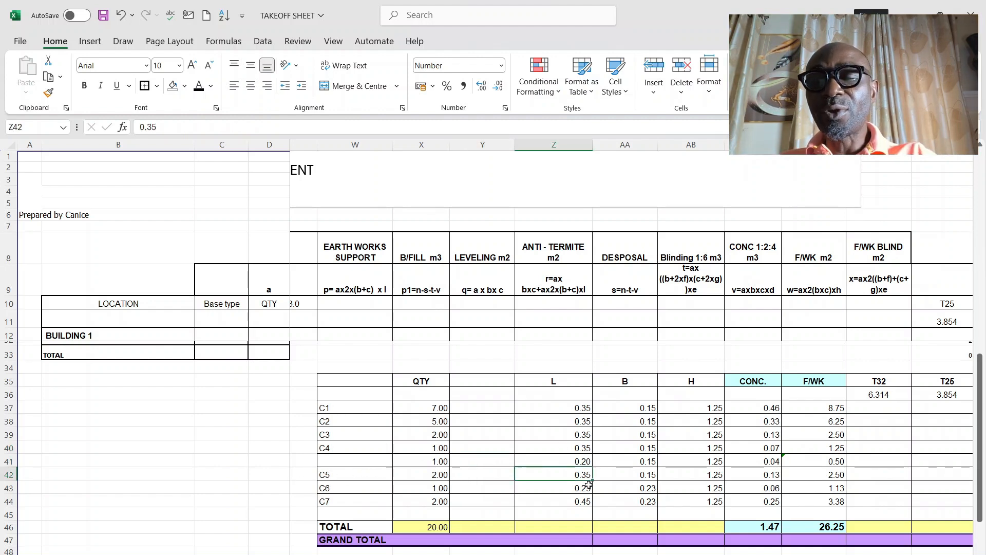
click(760, 529)
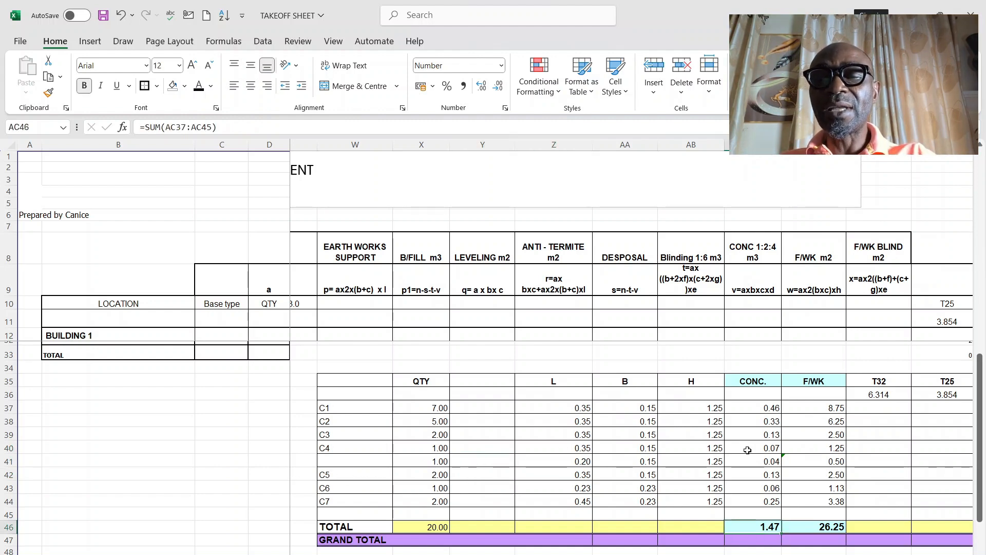
click(821, 514)
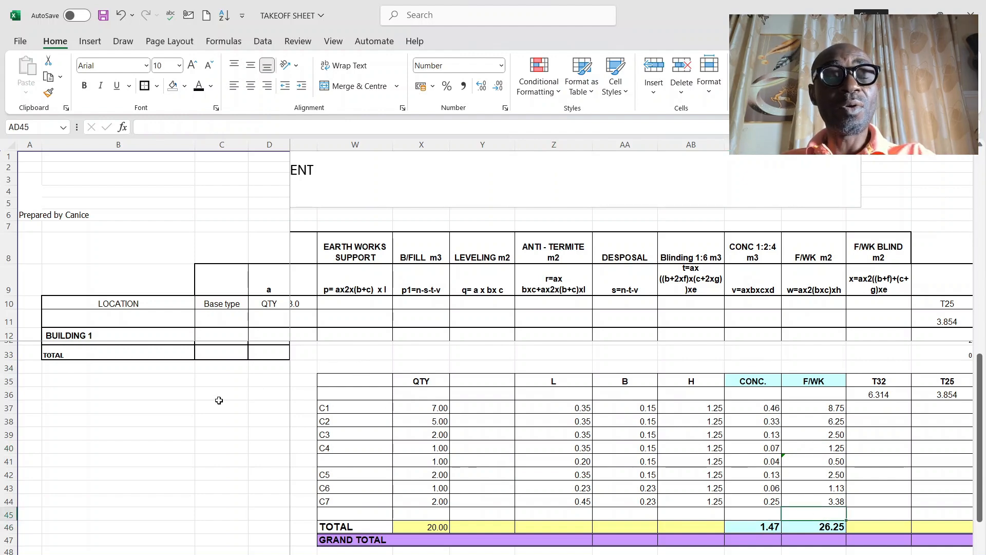
Step: Review the column table's reinforcement weight columns T32 to T6 and their total beside the formwork figures
click(9, 368)
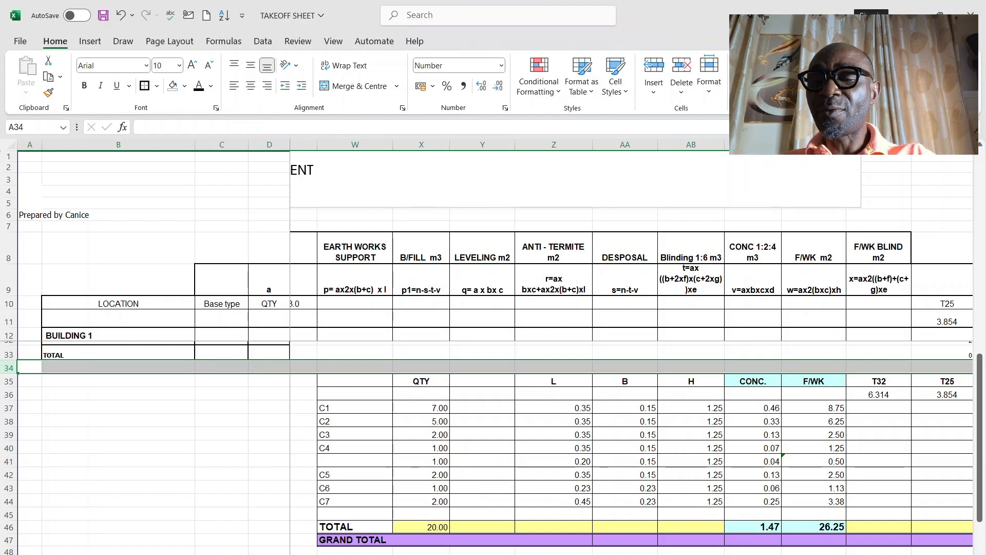
scroll(565, 447, up, 1)
scroll(565, 446, right, 2)
scroll(606, 340, right, 5)
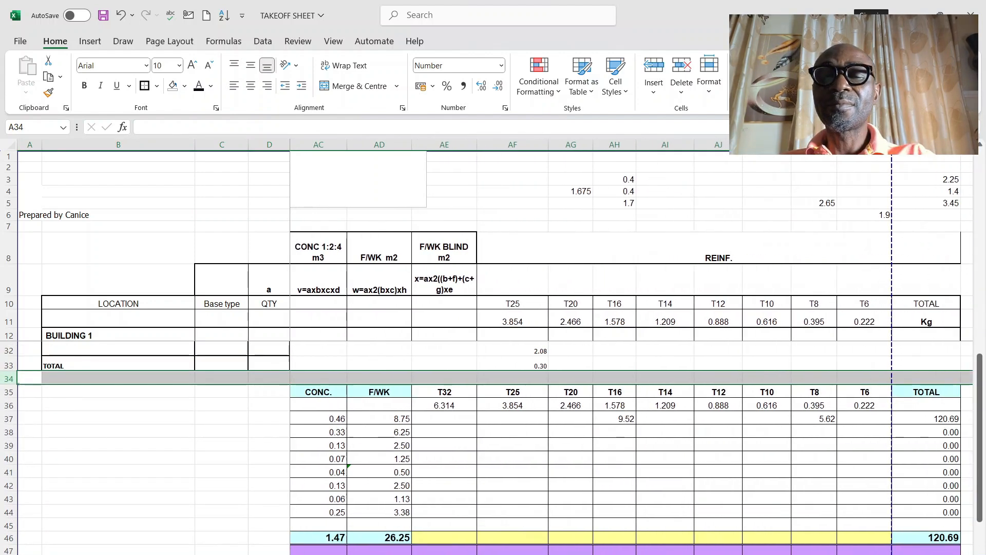
scroll(606, 340, down, 2)
scroll(607, 360, down, 3)
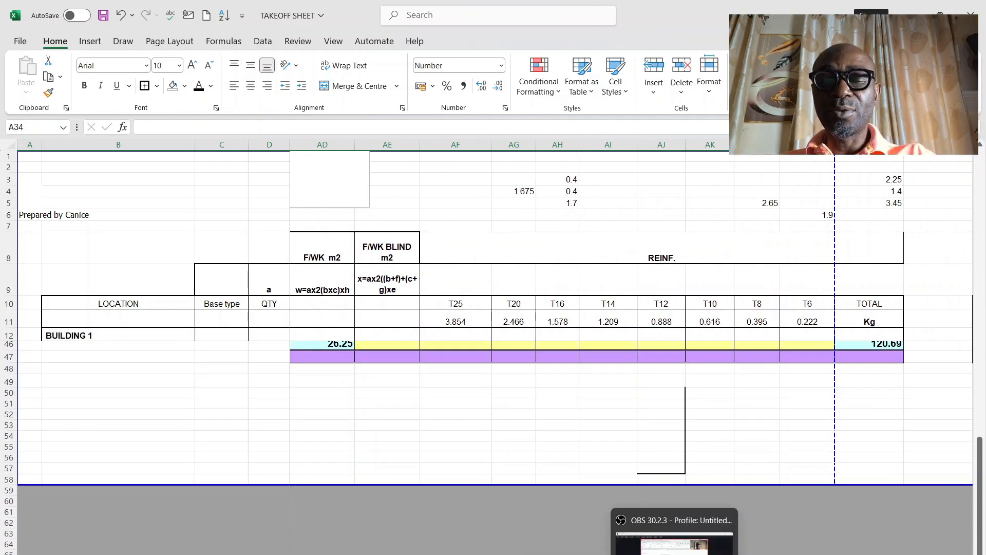
Step: Switch to AutoCAD and find the foundation details sheet, examining the column starter bars and links on the Base Type B1 elevation
click(644, 554)
scroll(583, 310, down, 10)
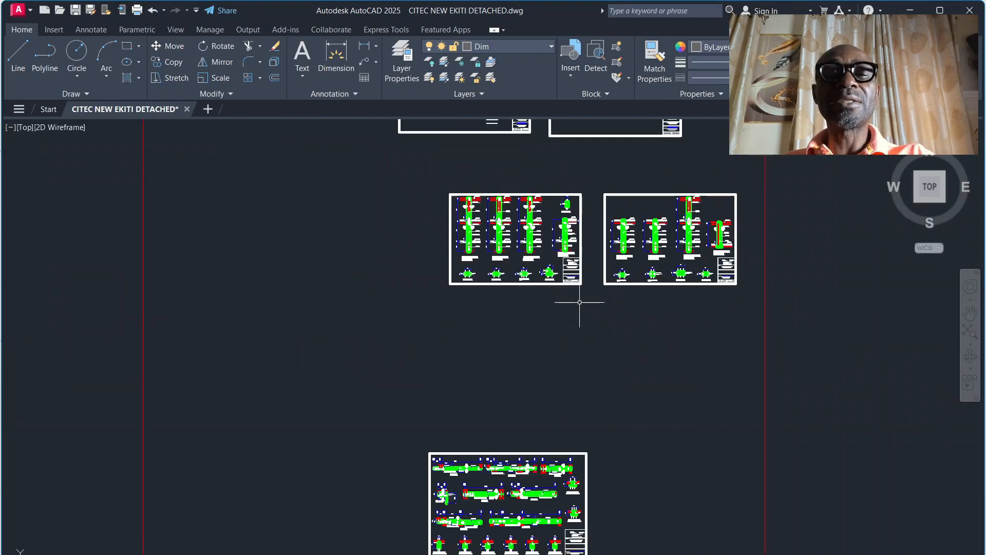
scroll(461, 248, up, 10)
scroll(461, 248, down, 10)
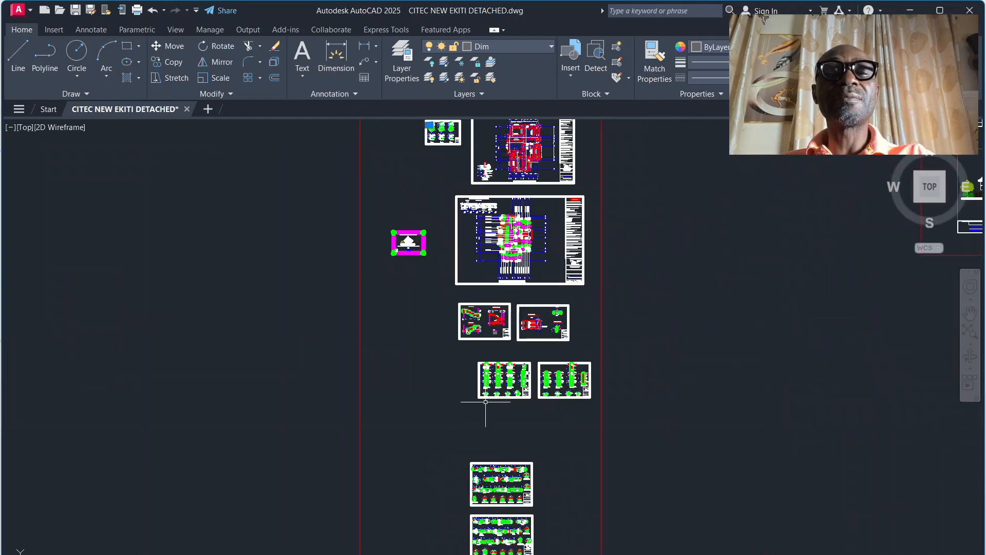
scroll(451, 233, up, 10)
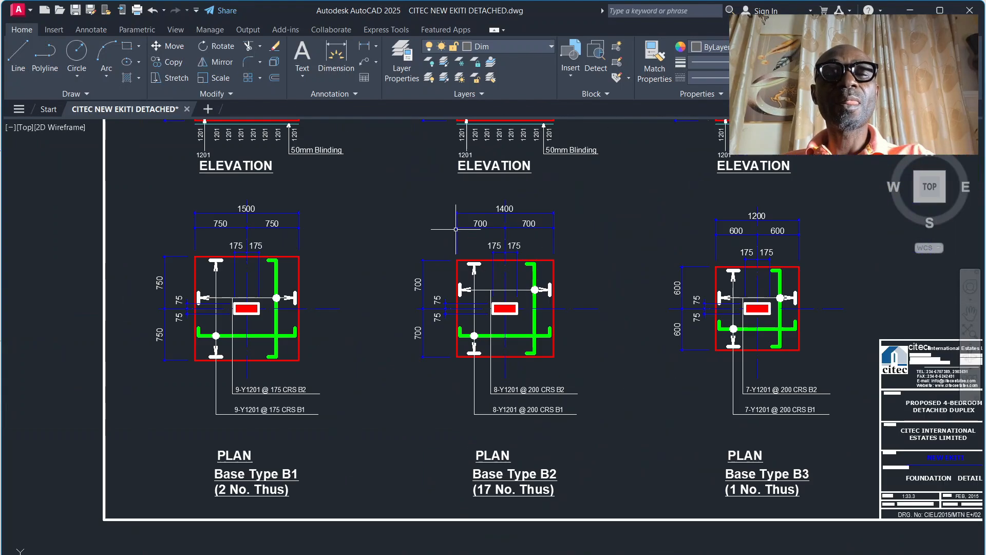
scroll(365, 216, down, 3)
scroll(333, 194, up, 4)
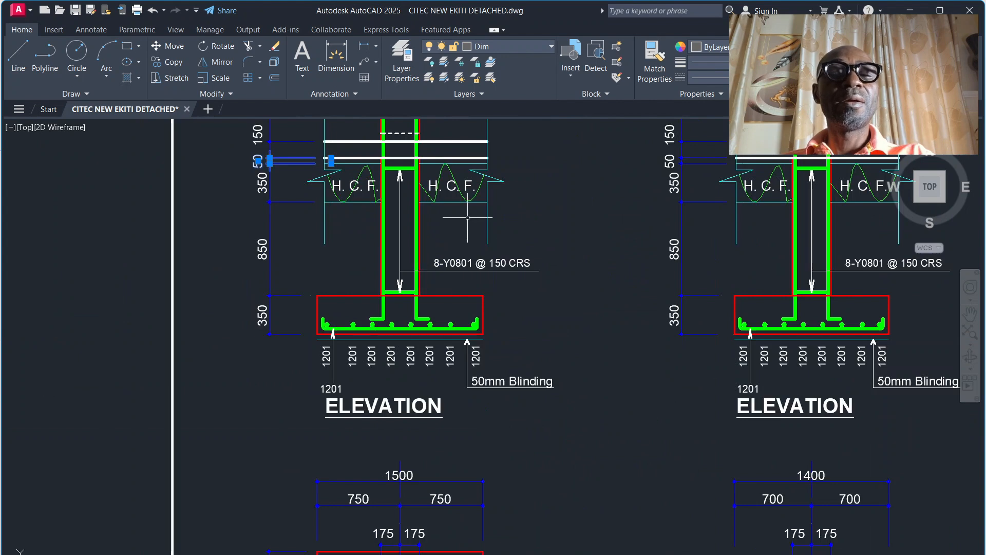
Step: Examine the starter bars on the base elevation, then switch to the TAKEOFF SHEET workbook and check the first column row's T16 entry in AH37
scroll(404, 143, up, 2)
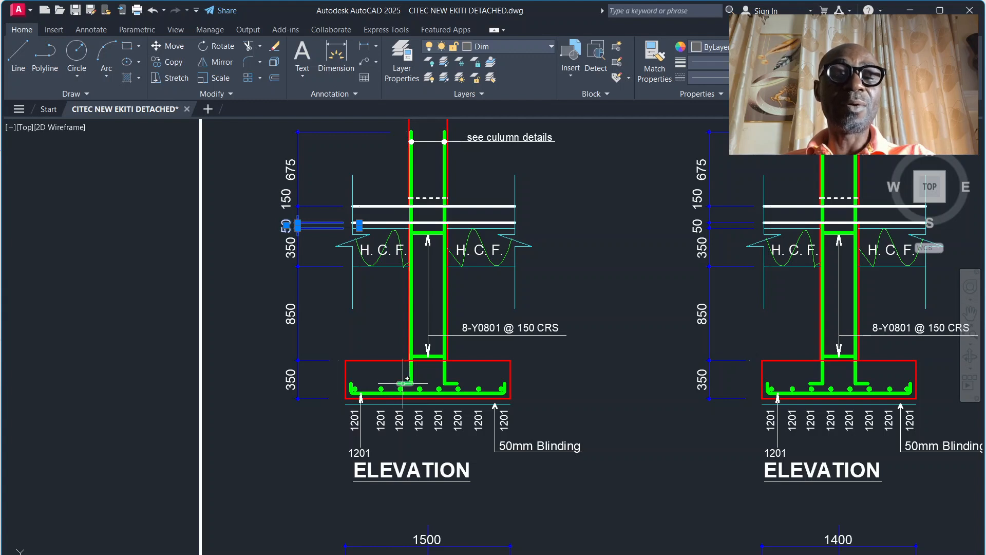
mouse_move(403, 383)
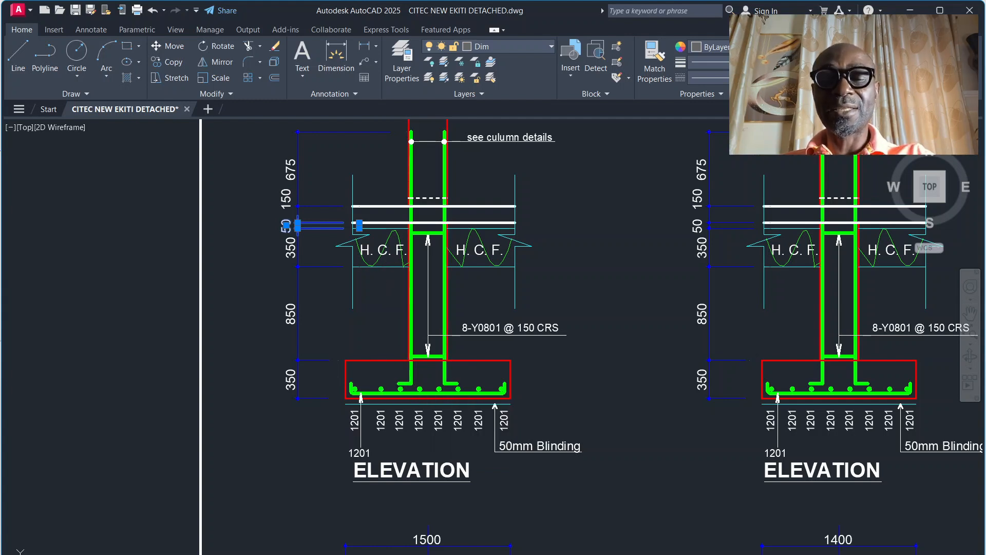
mouse_move(561, 554)
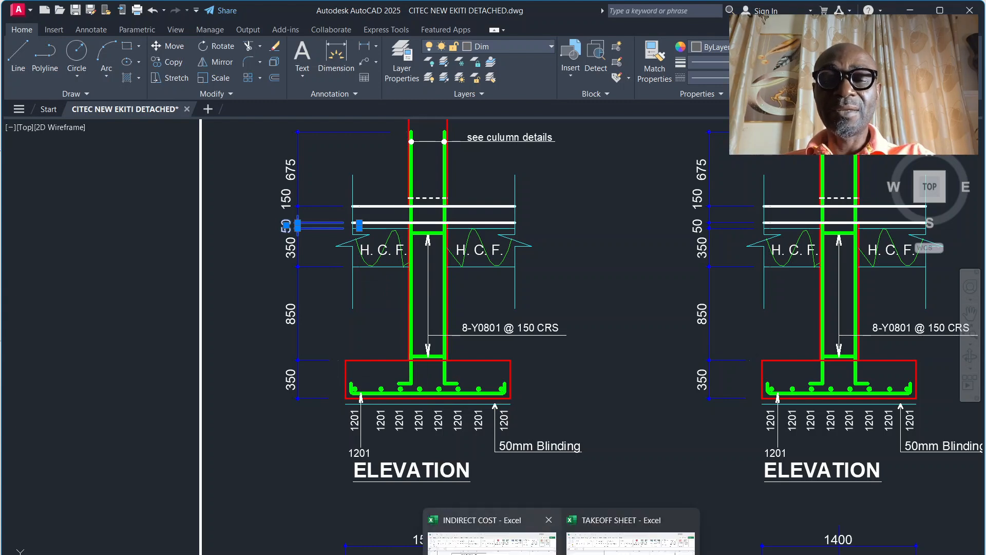
click(631, 537)
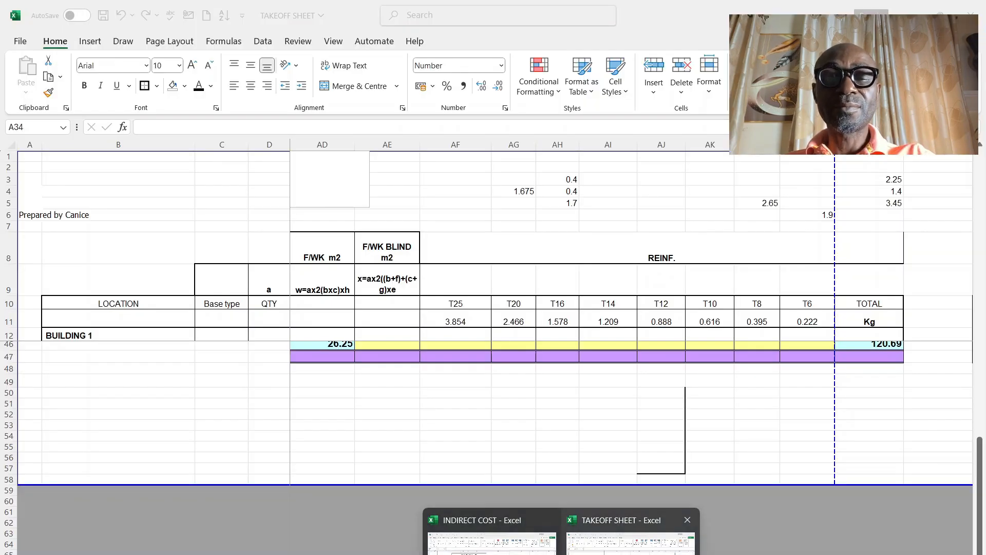
scroll(558, 357, up, 5)
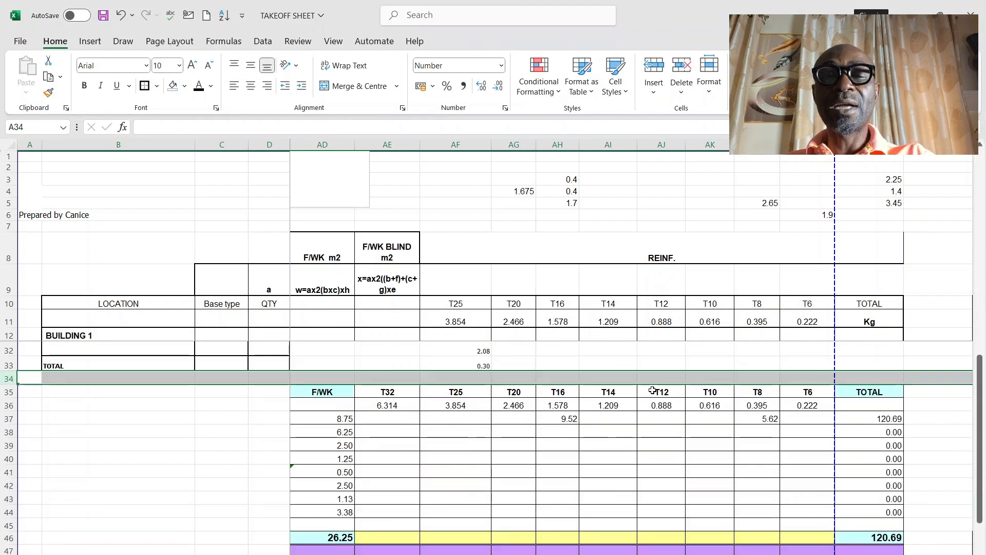
click(568, 451)
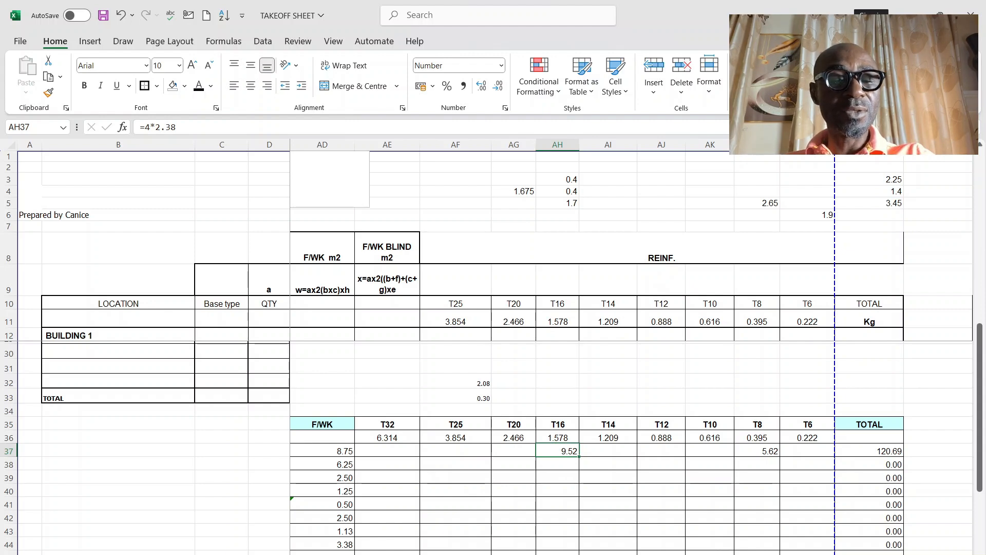
Step: Find link a's cutting-length calculation on the adjacent worksheet and check its length and depth inputs in K841 and K846
key(ctrl+Page_Down)
scroll(402, 413, down, 2)
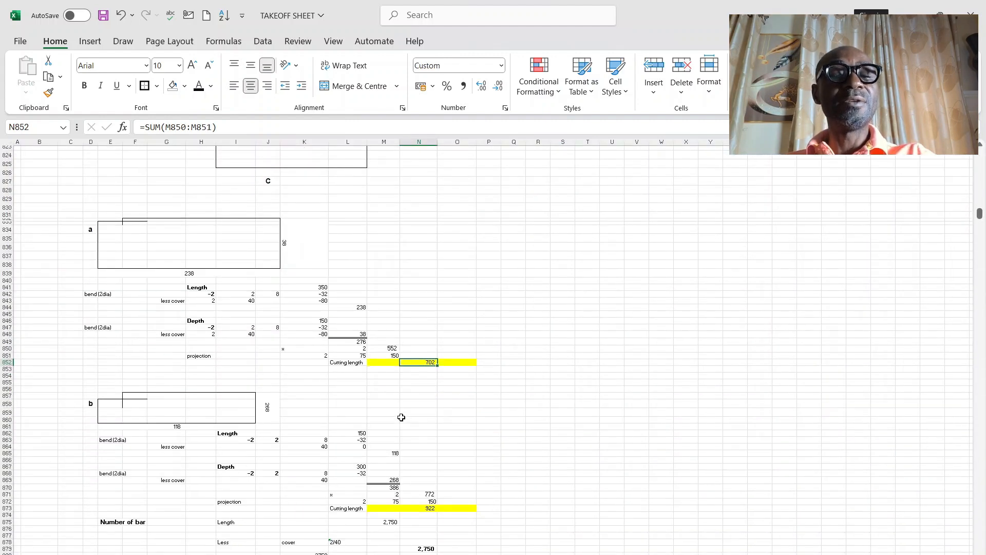
scroll(396, 412, up, 2)
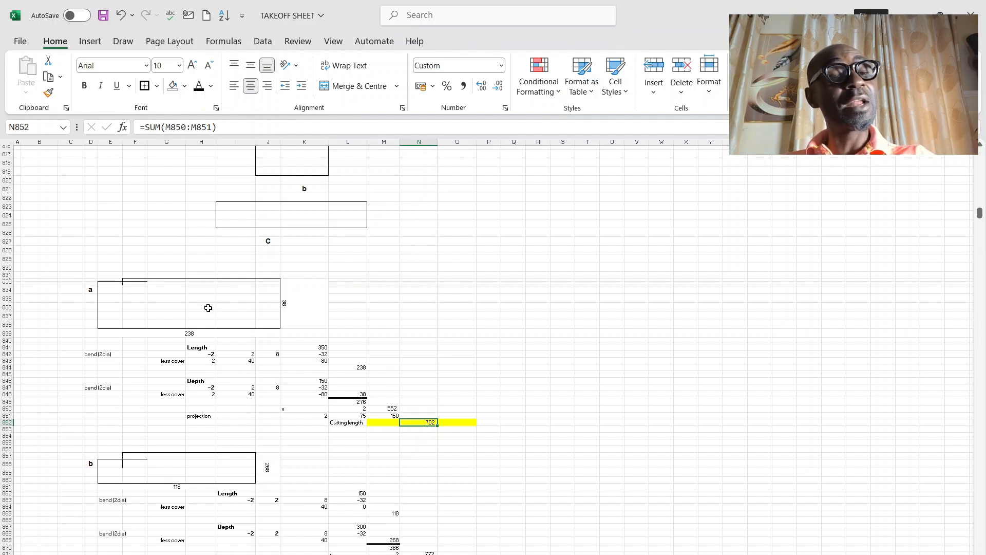
click(320, 348)
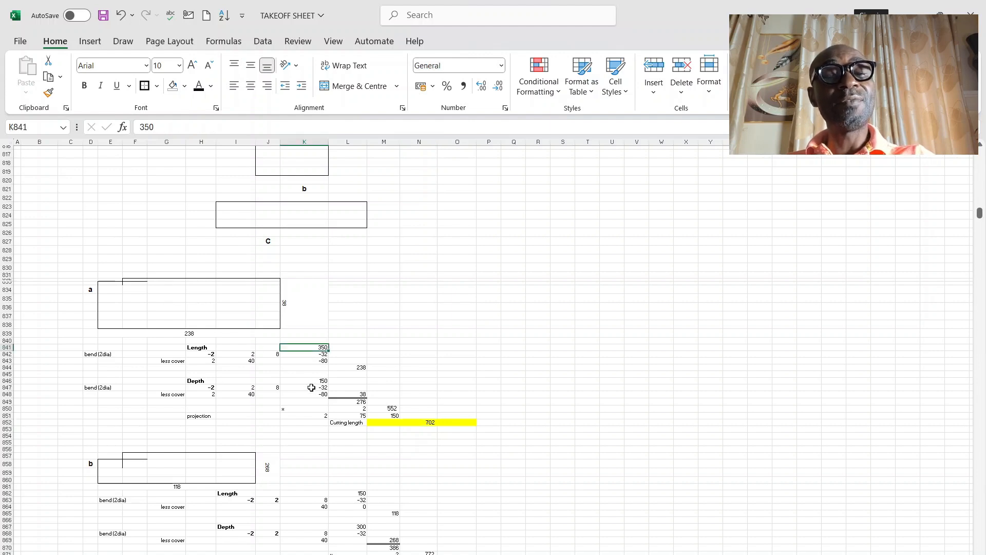
click(324, 381)
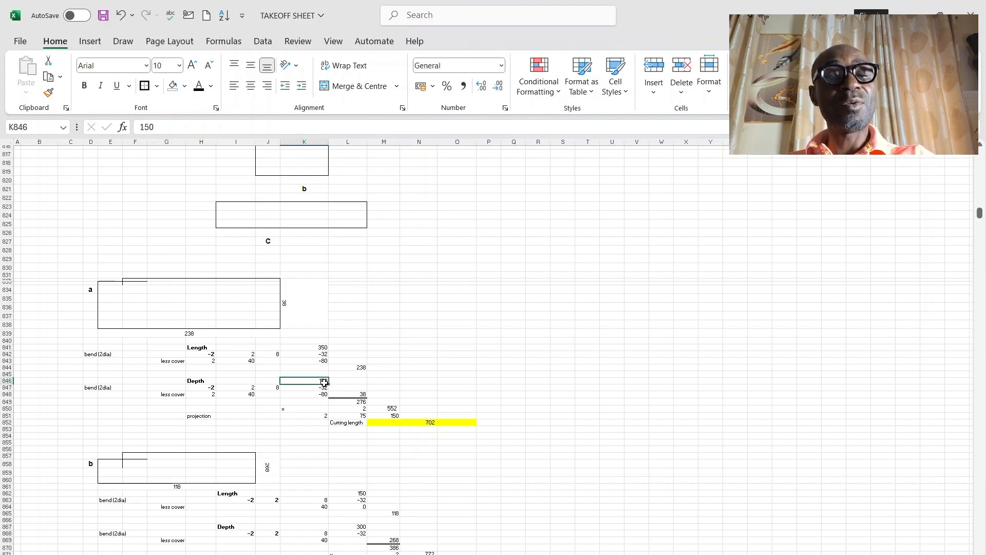
click(321, 347)
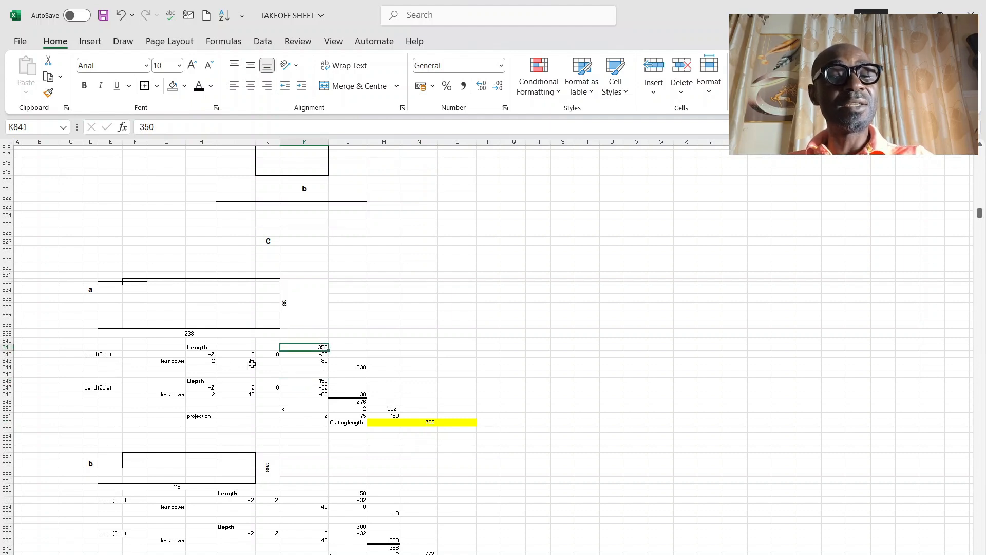
Step: Check link a's cover and bend deductions in rows 842 and 843 and the net length formula in L844
click(168, 363)
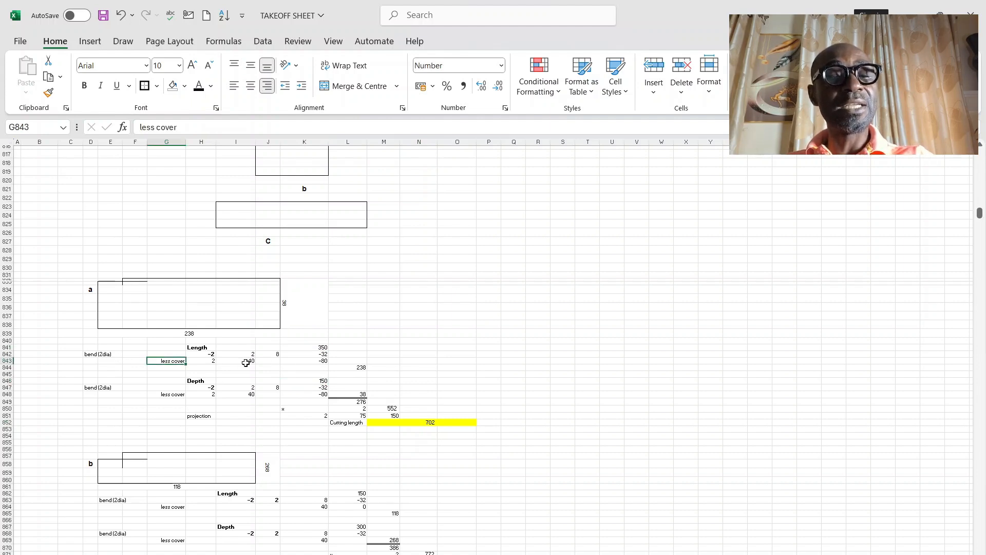
click(214, 363)
click(324, 362)
click(214, 355)
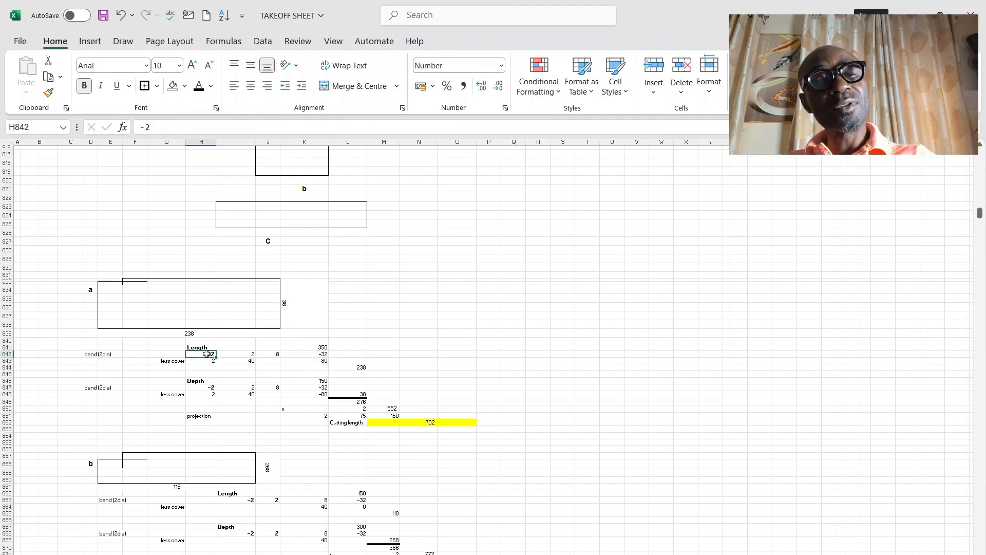
click(276, 355)
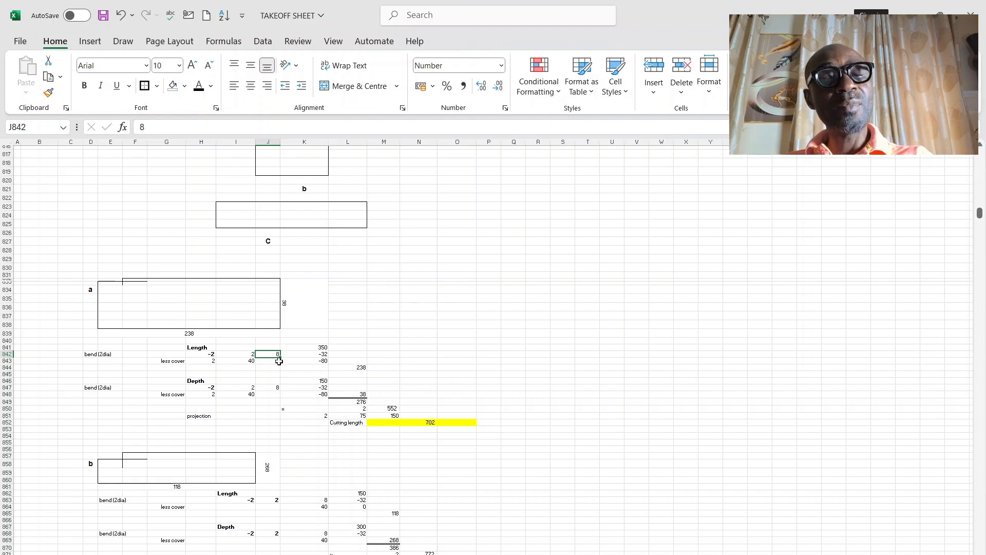
click(321, 354)
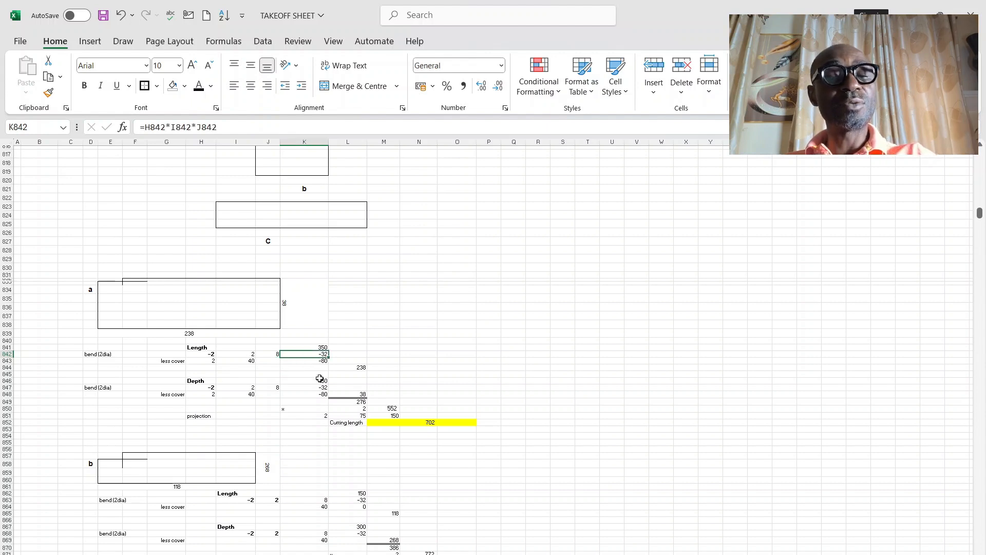
click(359, 368)
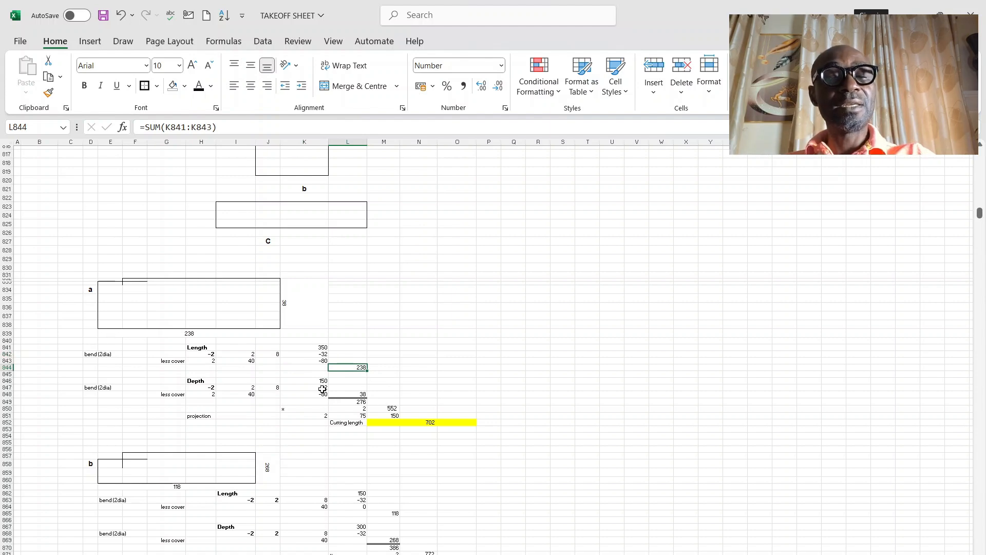
Step: Trace link a's cutting length from the net depth in L848 through M850 and the projection in M851 to N852
click(364, 395)
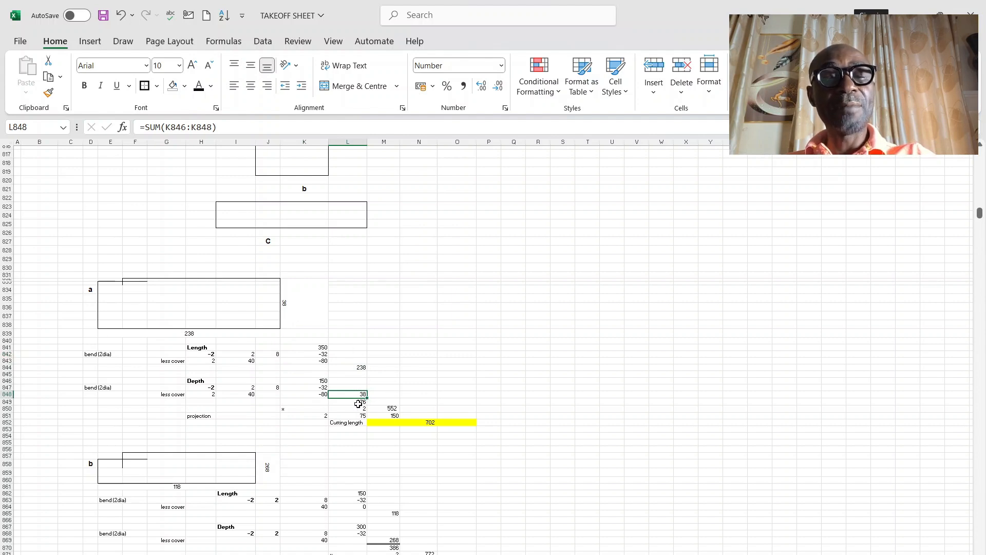
click(387, 408)
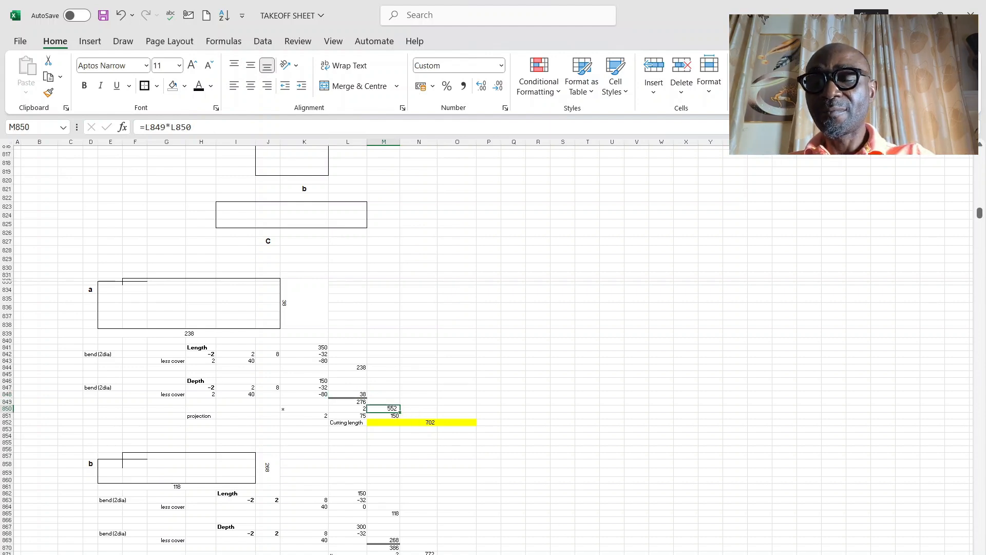
scroll(395, 415, up, 3)
scroll(467, 394, down, 2)
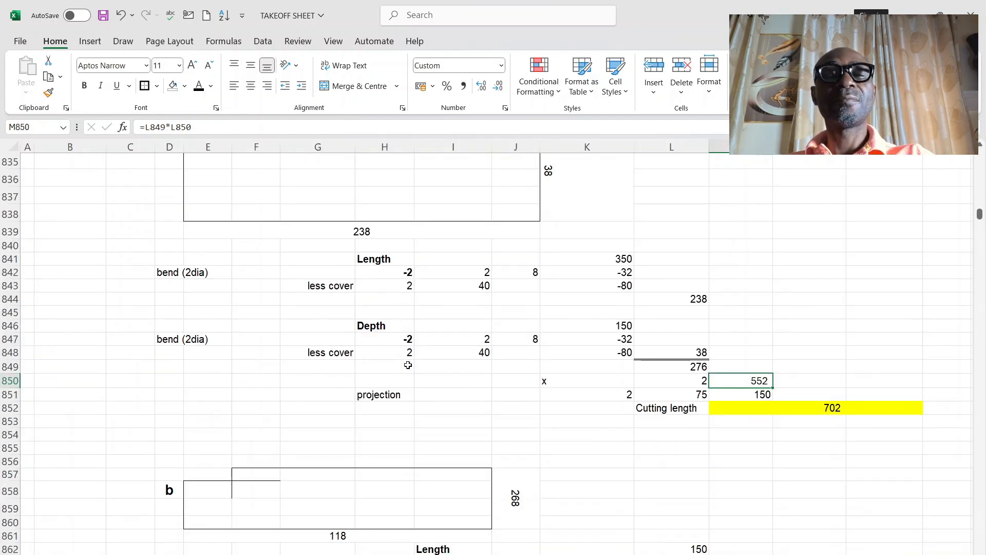
scroll(467, 393, up, 2)
scroll(445, 329, down, 1)
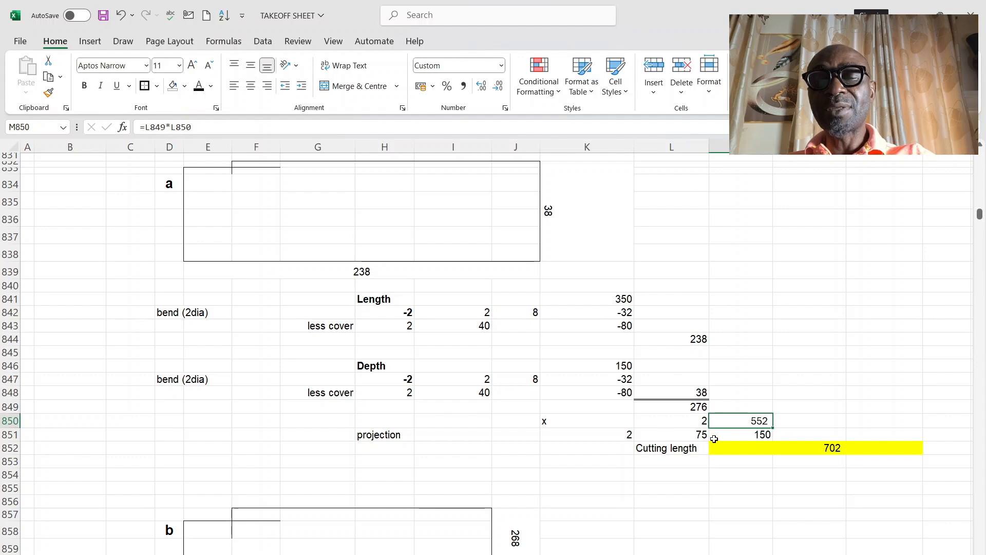
click(764, 435)
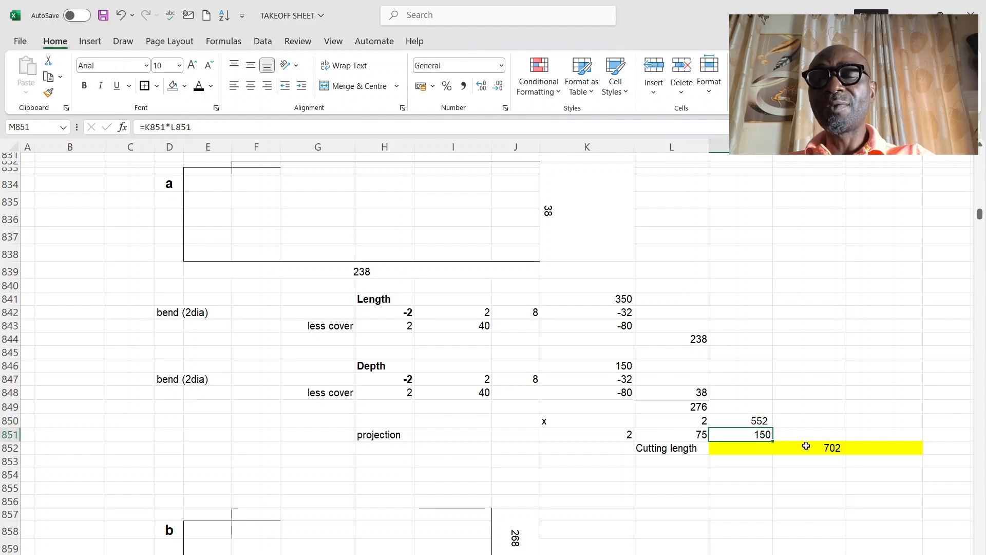
drag(769, 421, 766, 434)
click(834, 450)
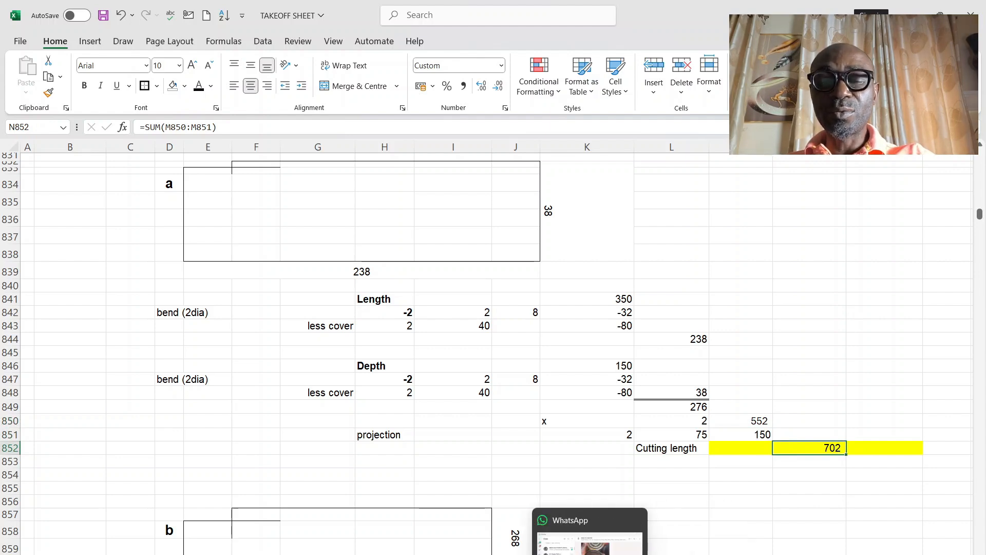
Step: Return to the column table and compare the T8 link formula in AL37 with the link note on the AutoCAD base elevation
mouse_move(562, 554)
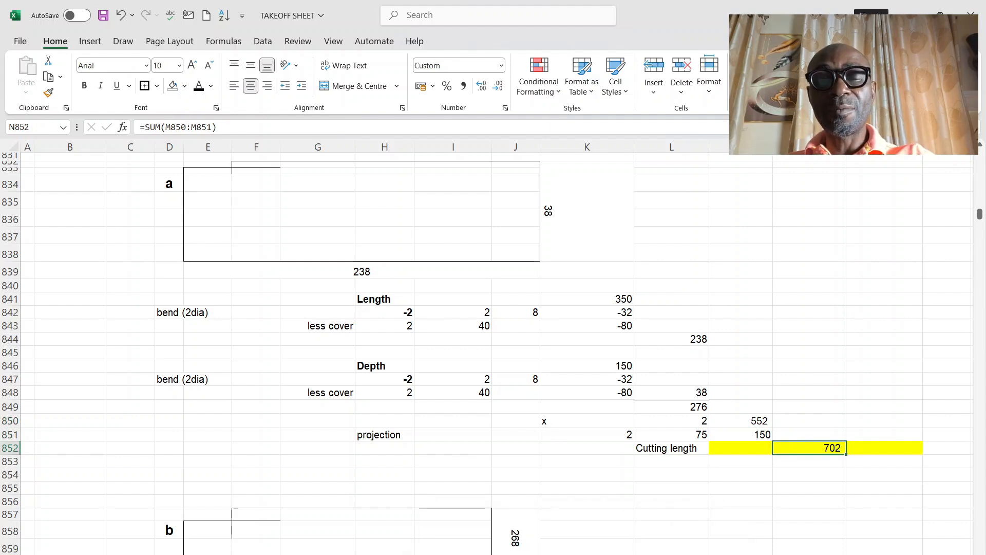
click(428, 411)
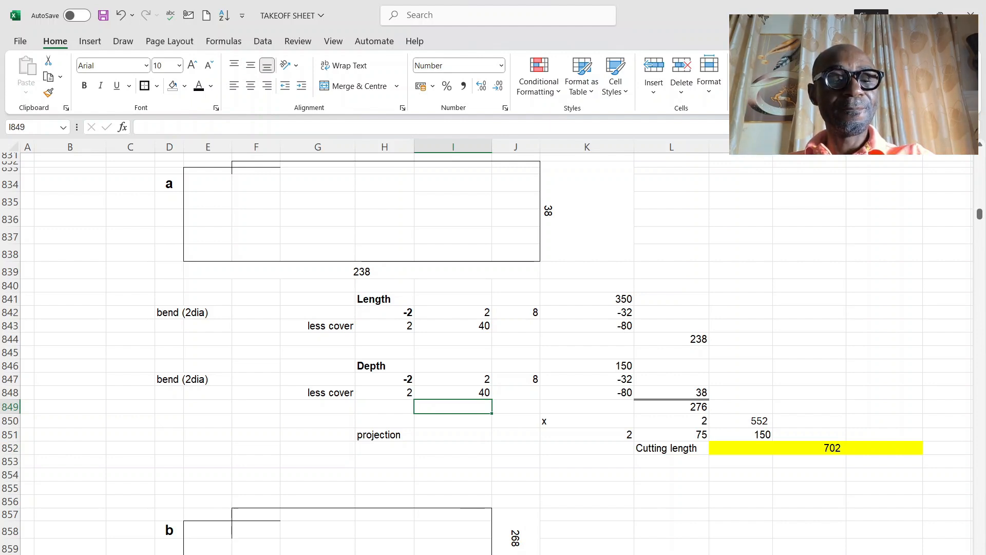
click(285, 554)
click(742, 451)
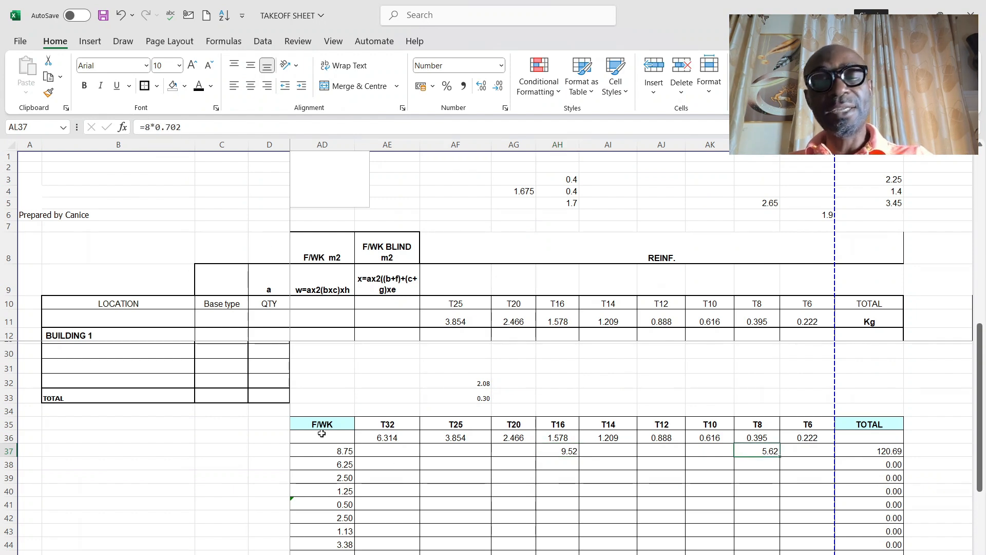
key(alt+Tab)
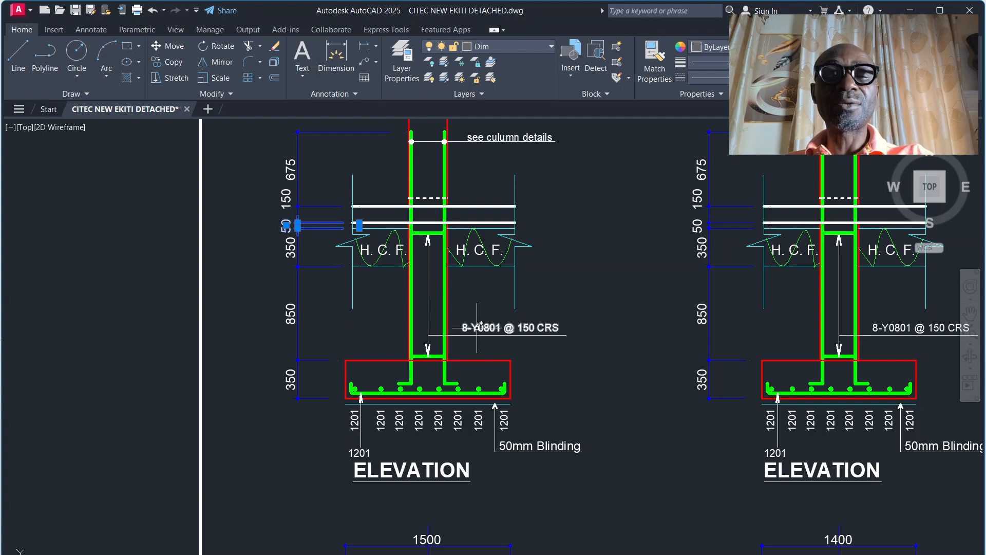
click(561, 554)
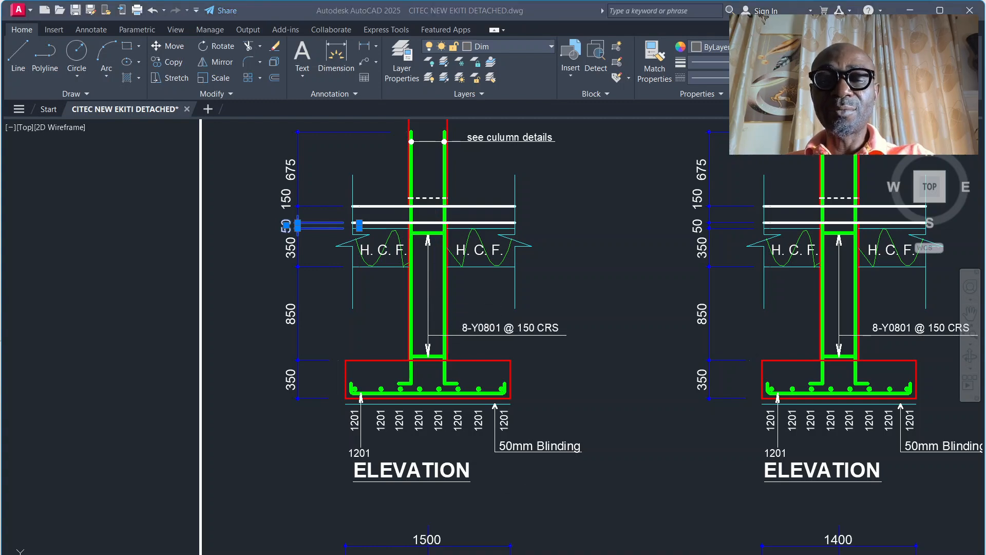
click(642, 542)
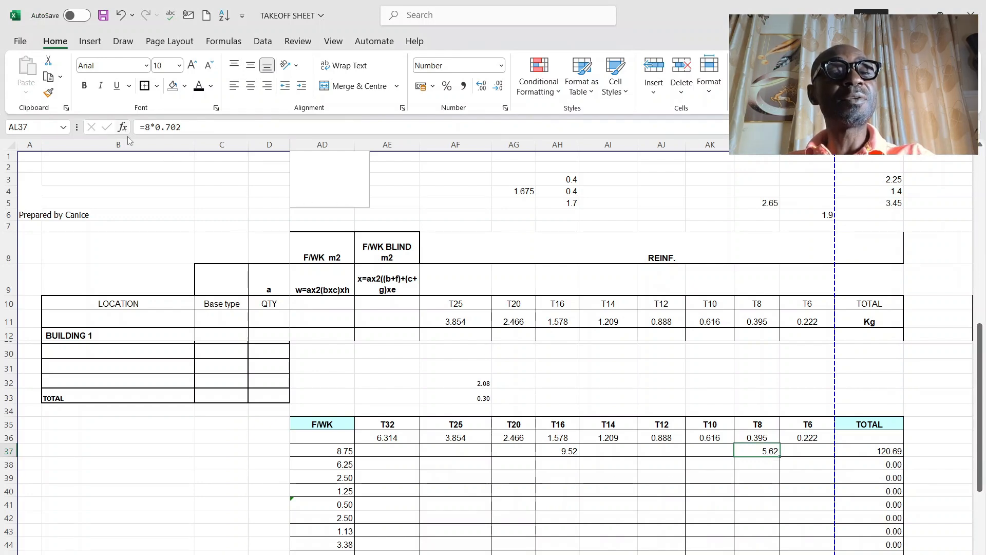
Step: Dismiss the WhatsApp notification and review row 37's T8 entry, total weight formula in AN37 and the per-diameter weights beyond it
click(541, 492)
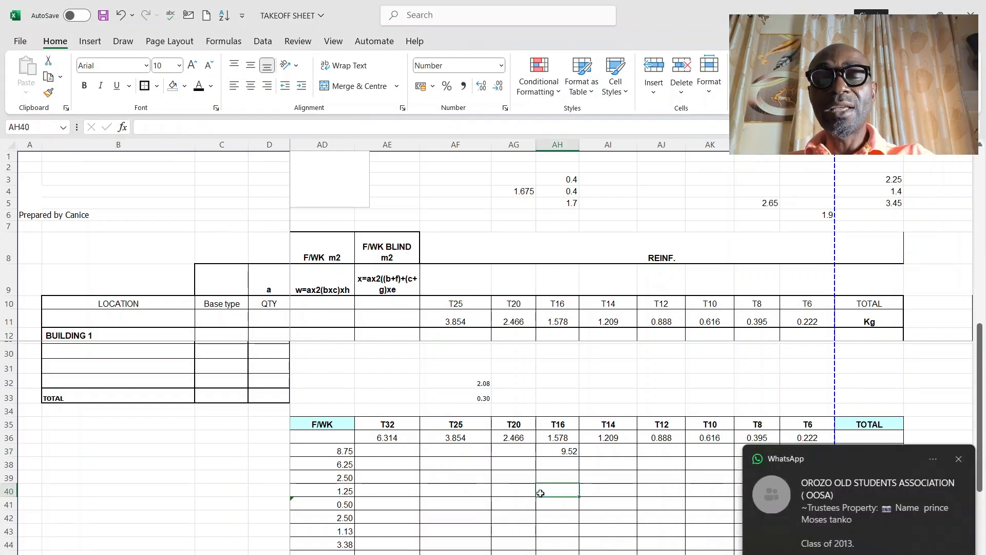
click(660, 488)
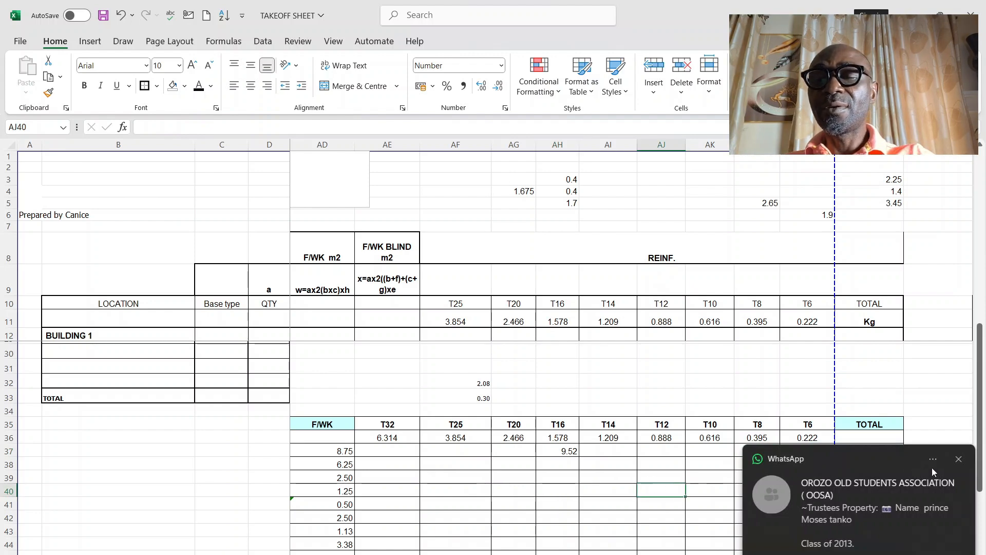
click(958, 459)
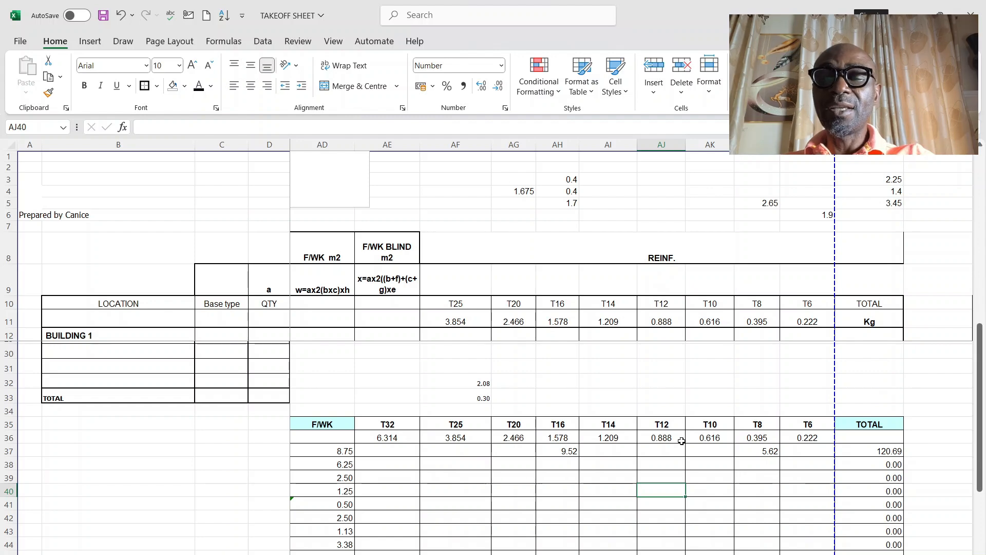
click(763, 450)
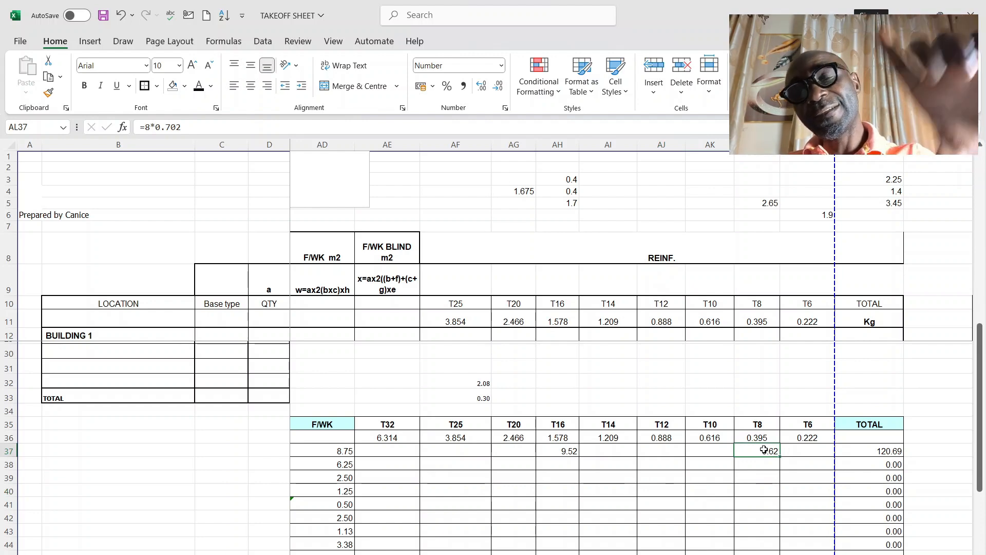
click(881, 451)
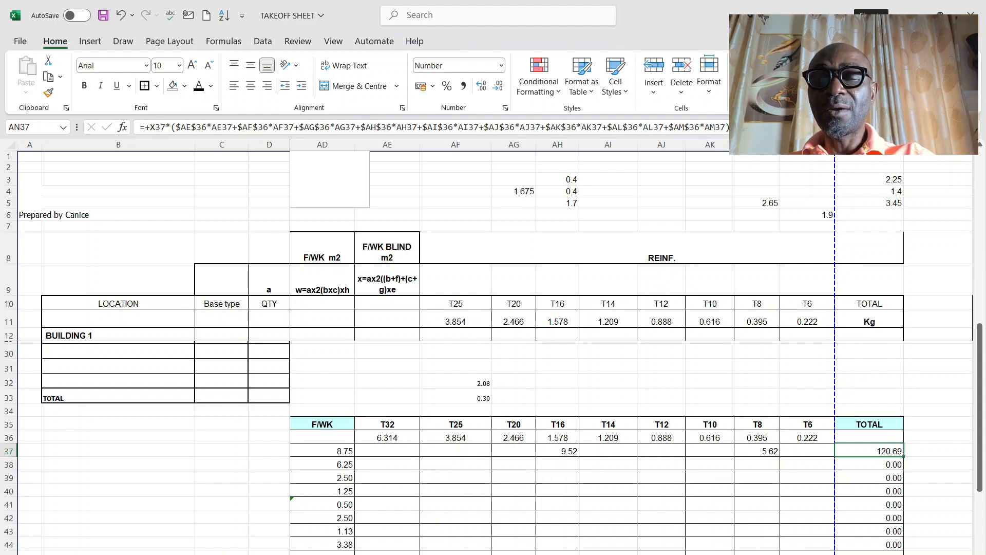
scroll(513, 359, right, 3)
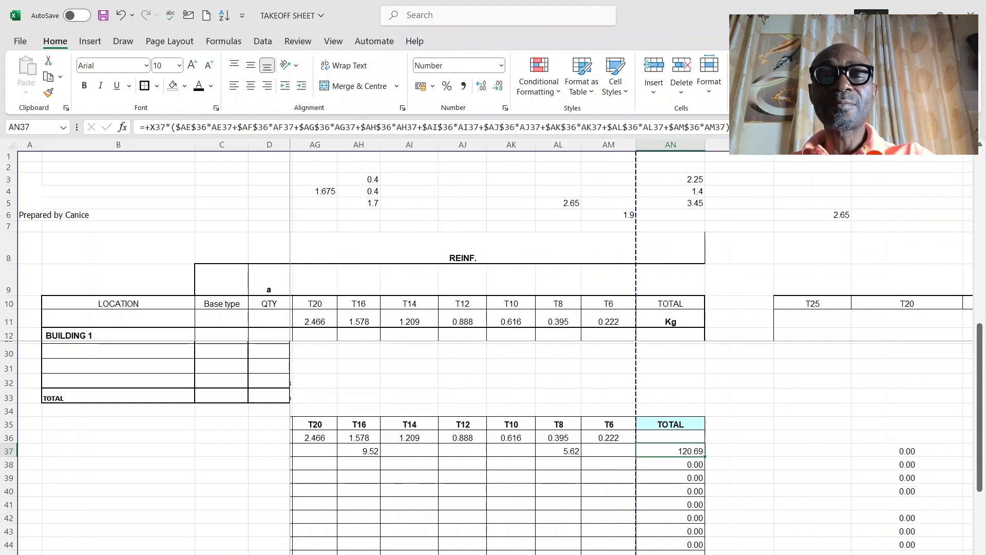
scroll(514, 359, right, 6)
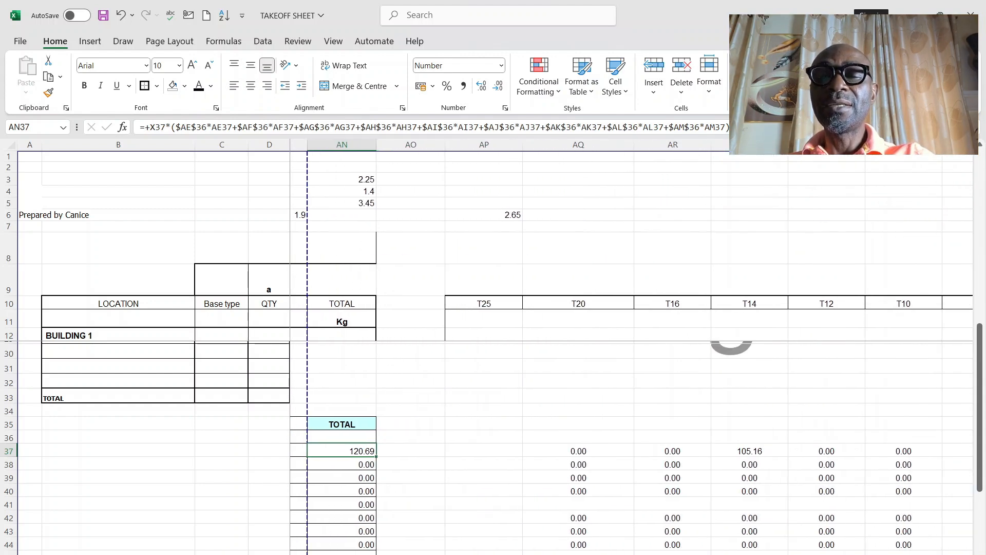
Step: Check row 37's per-diameter weights, the weight formula under T14 in AS37 and the T6 column's sum formula in AW46
scroll(635, 345, right, 1)
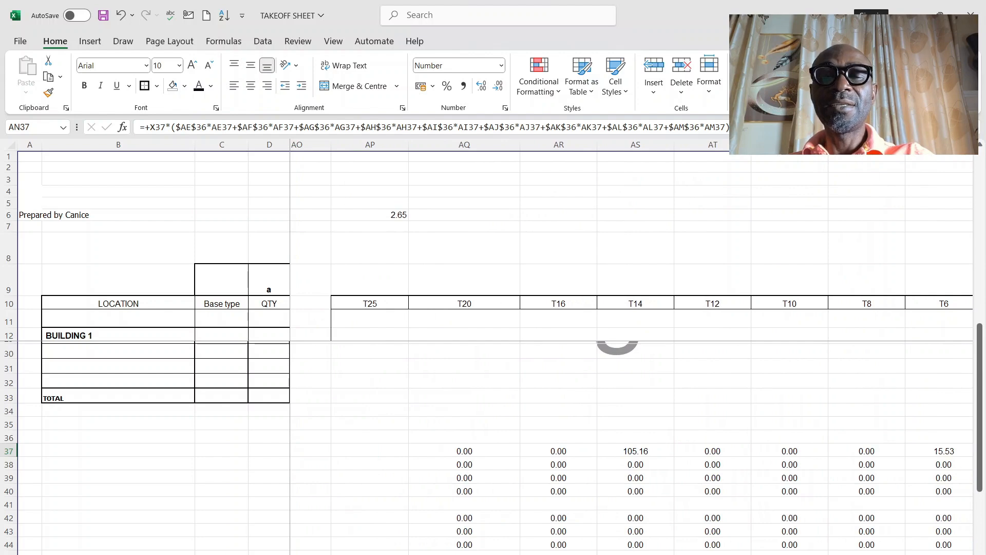
scroll(626, 485, up, 1)
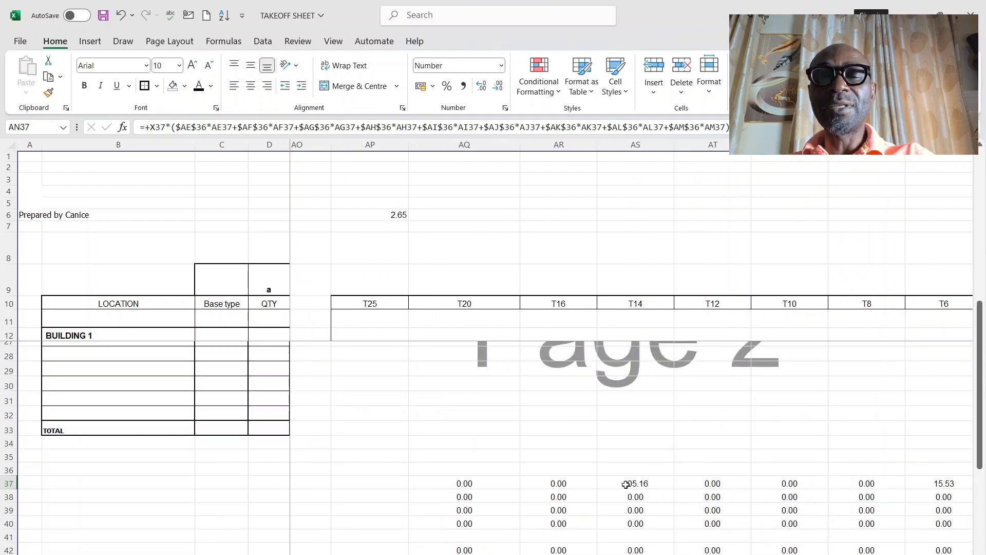
scroll(625, 485, down, 1)
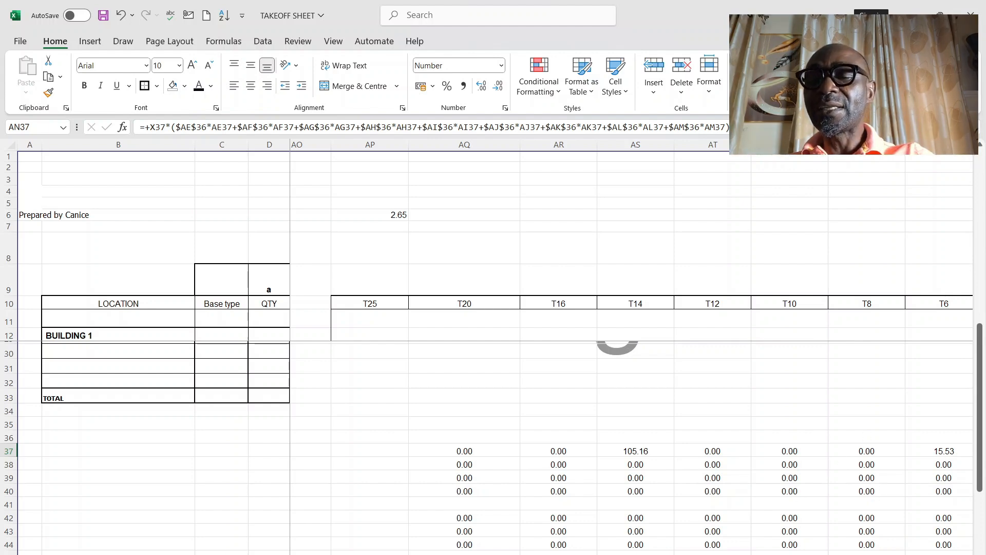
scroll(626, 349, right, 1)
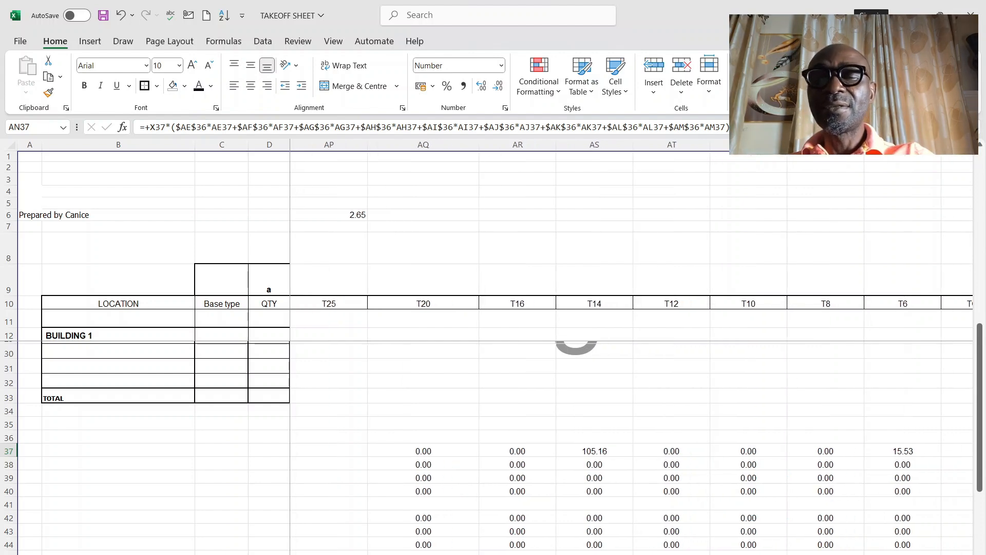
click(591, 446)
scroll(602, 552, down, 2)
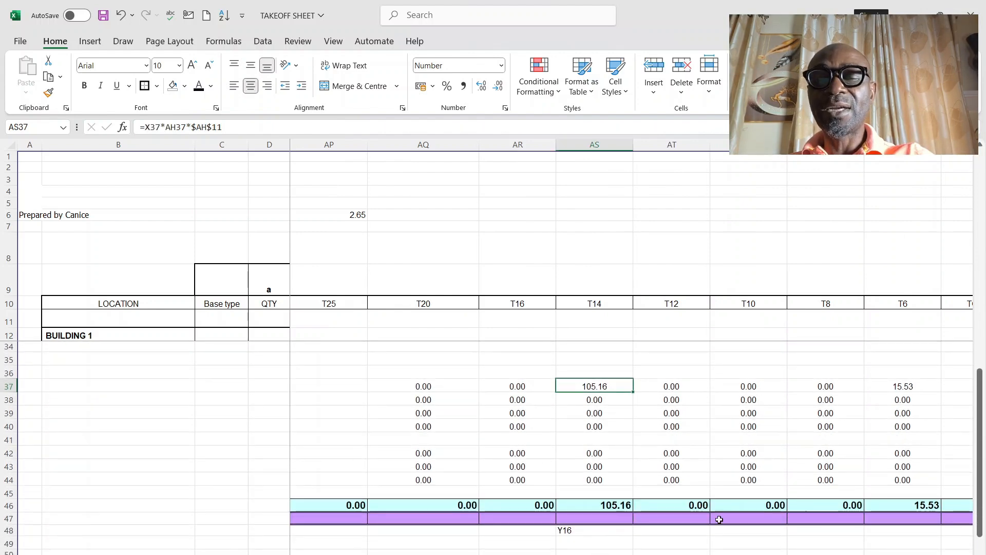
click(935, 510)
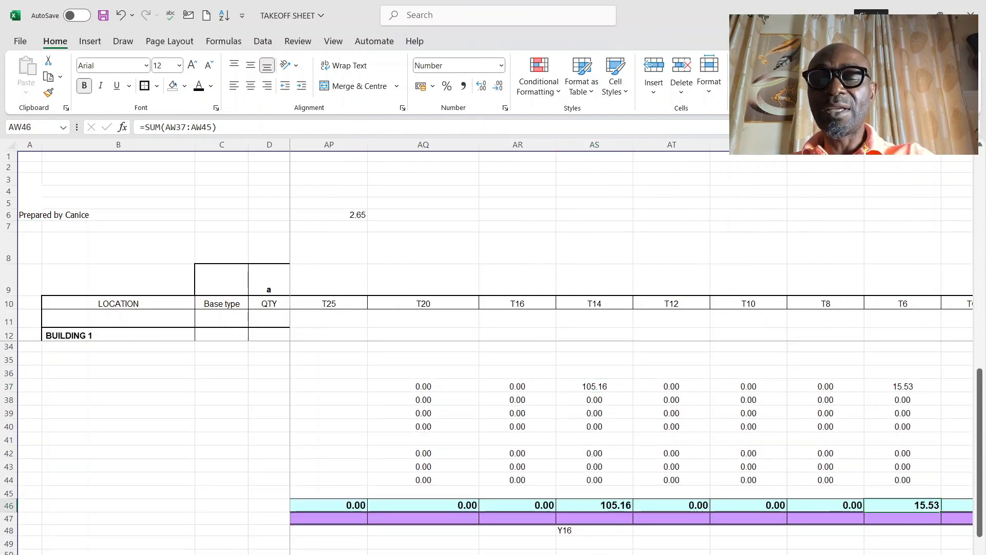
Step: Return to the column table for C1 to C7 and review its reinforcement entries from T25 to T6 and the total weight column
scroll(935, 510, left, 12)
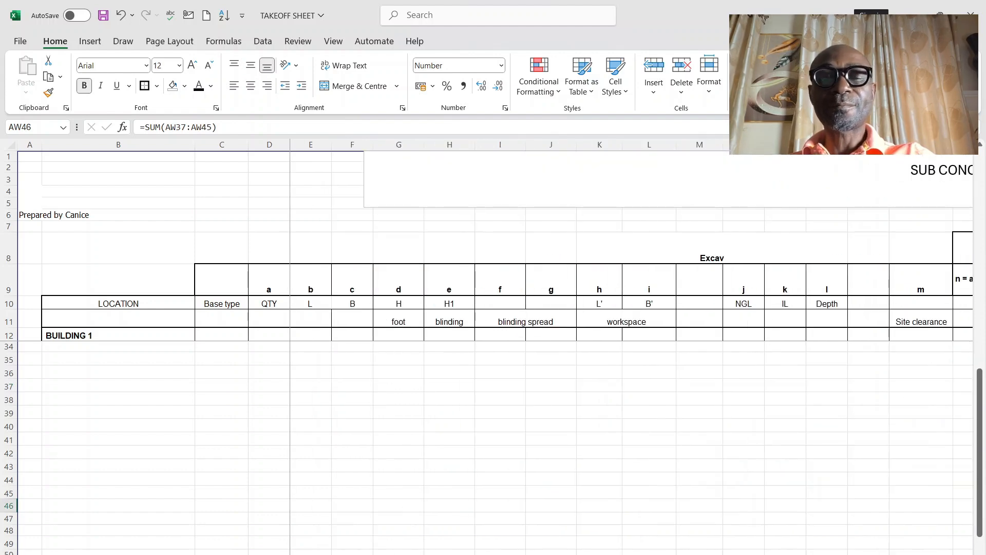
scroll(632, 350, right, 6)
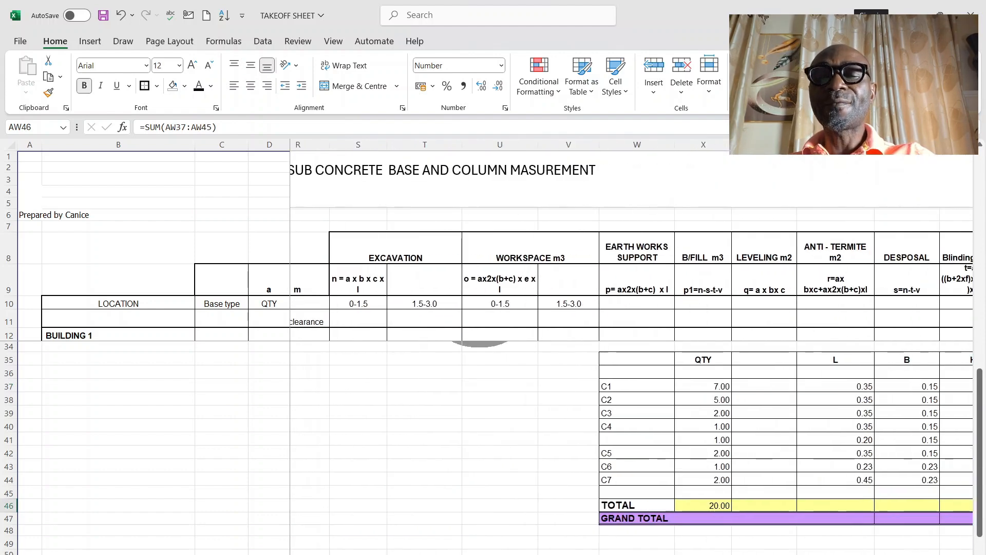
scroll(650, 418, right, 6)
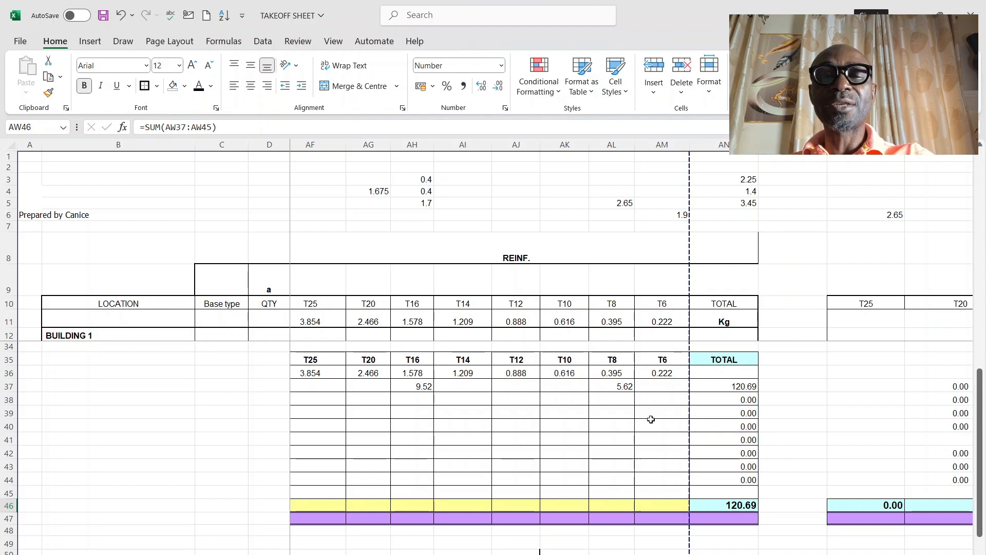
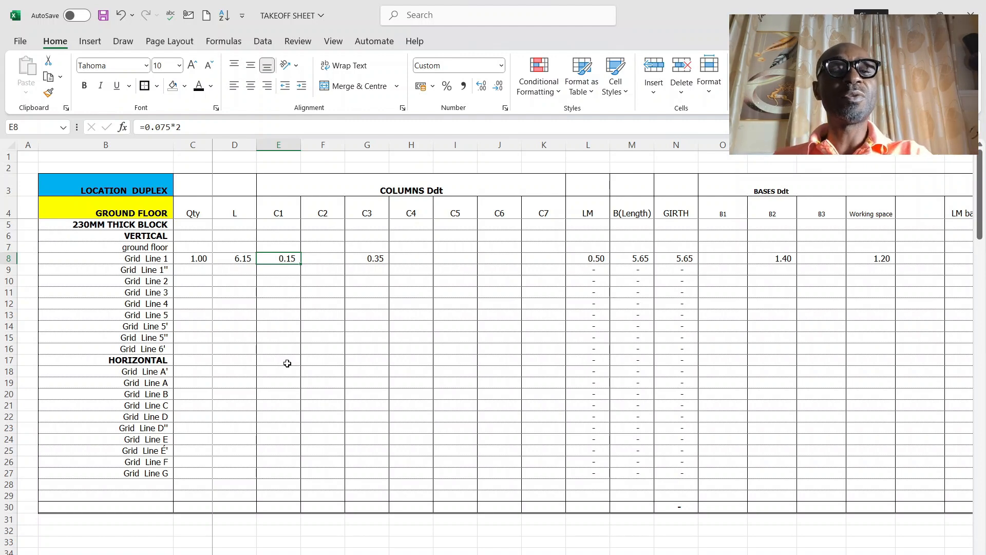
Step: Review the Grid Line 1 length in D8 and the B1 to B3 base deduction headings on the 230mm block takeoff
click(236, 261)
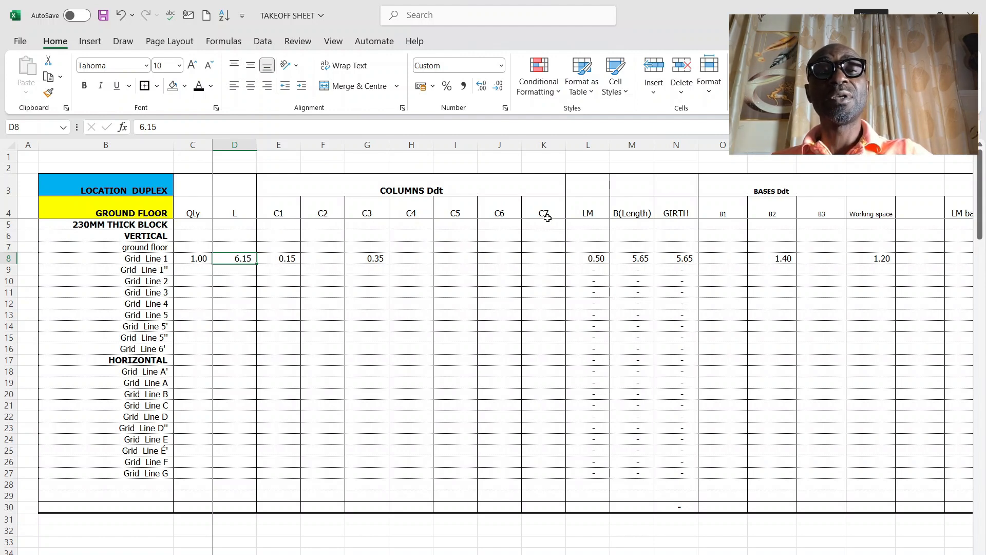
click(719, 213)
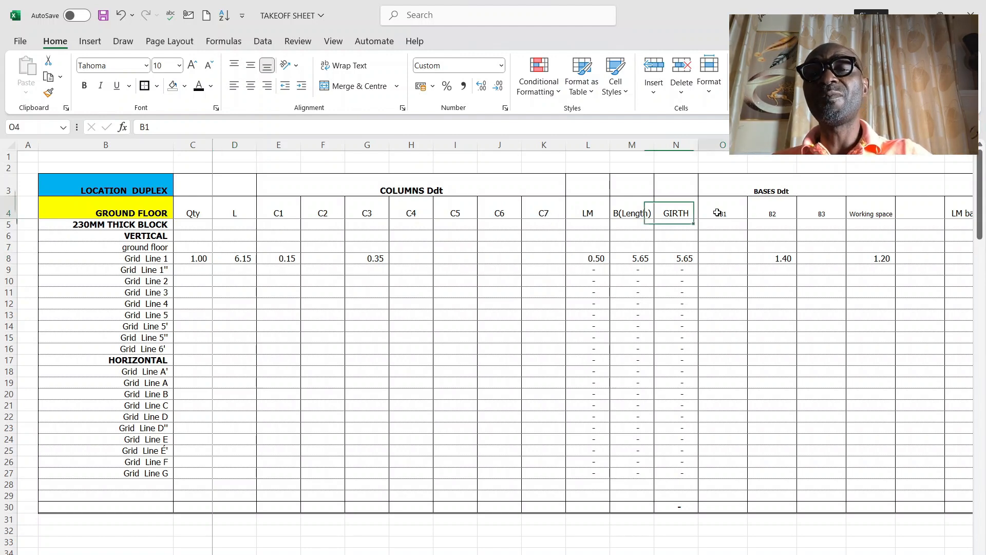
click(781, 213)
click(810, 211)
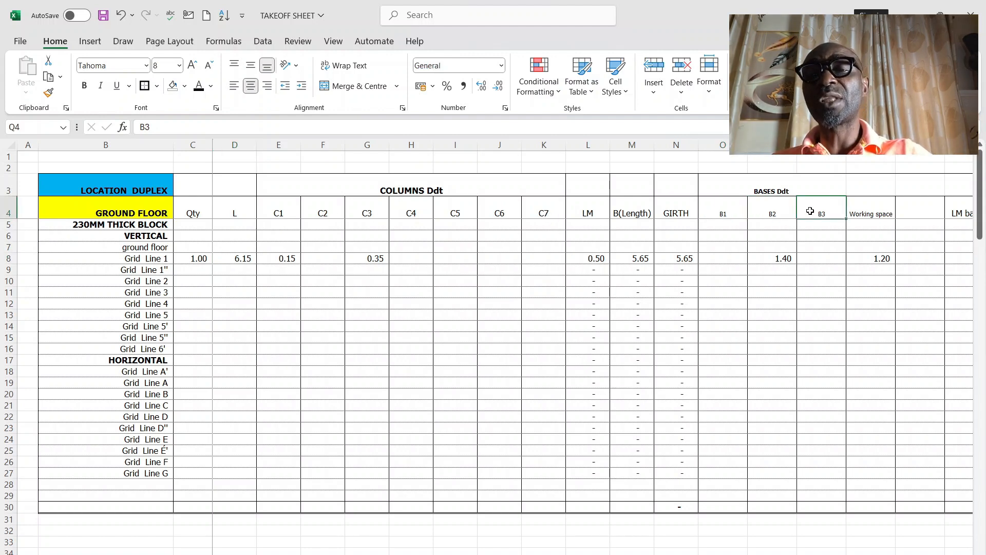
click(240, 259)
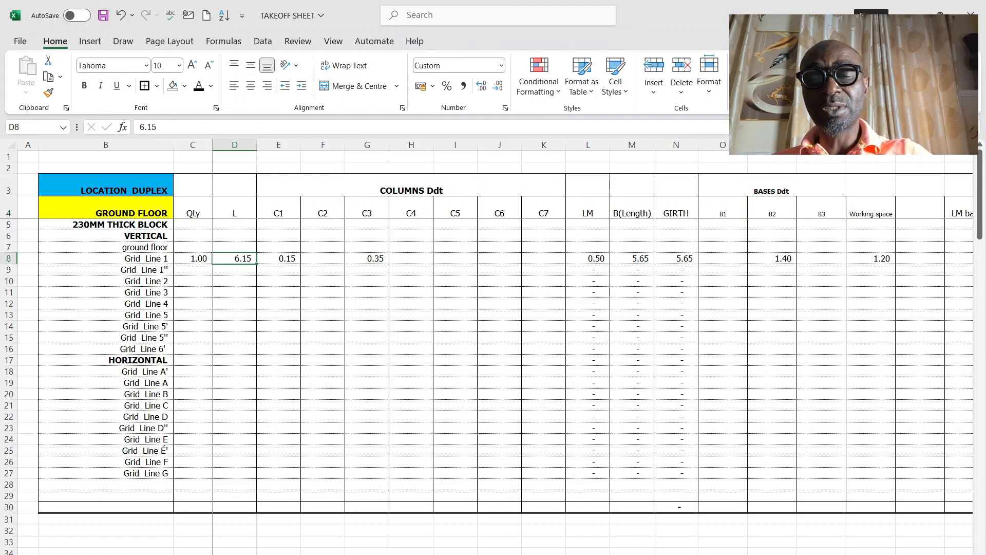
Step: Switch to the AutoCAD foundation layout and examine the 6150 run between the C1 columns at grids C and G
click(647, 519)
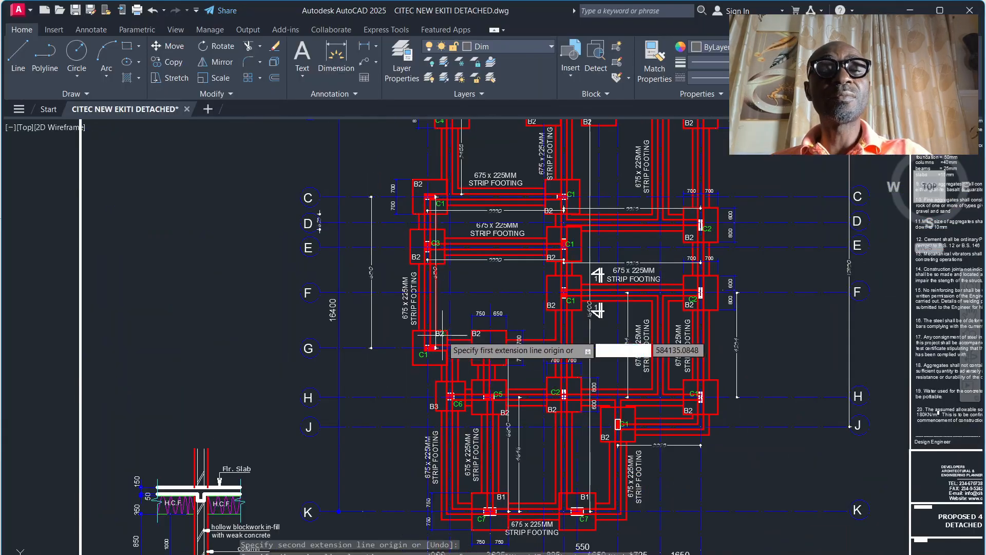
scroll(427, 273, down, 5)
scroll(426, 267, up, 4)
scroll(430, 257, down, 4)
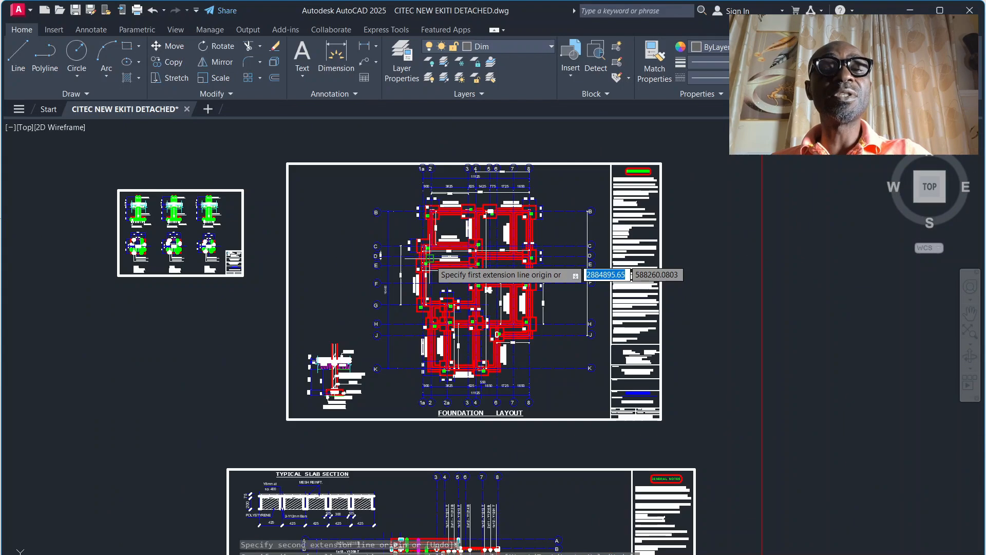
scroll(426, 195, up, 4)
scroll(426, 190, down, 4)
scroll(418, 294, up, 5)
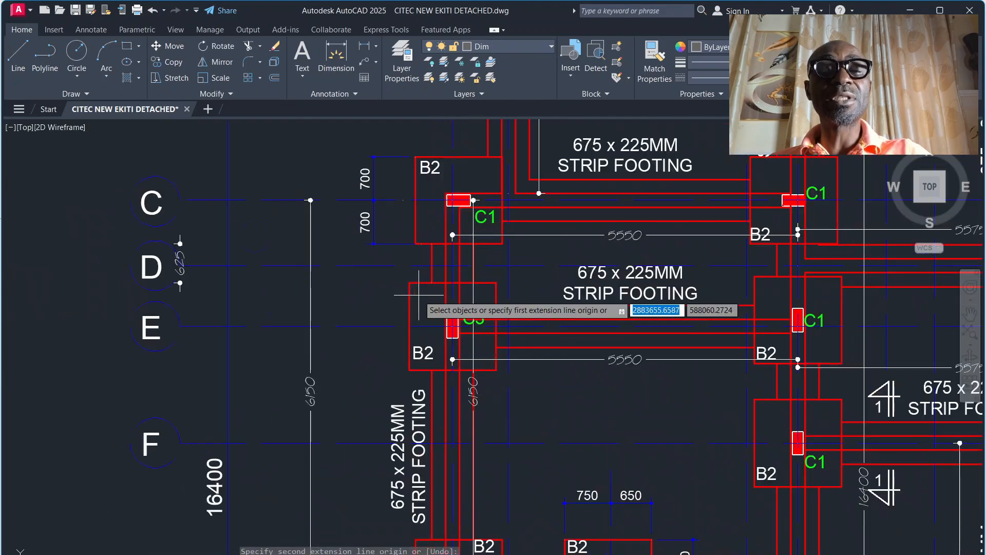
scroll(421, 296, down, 4)
scroll(360, 357, up, 4)
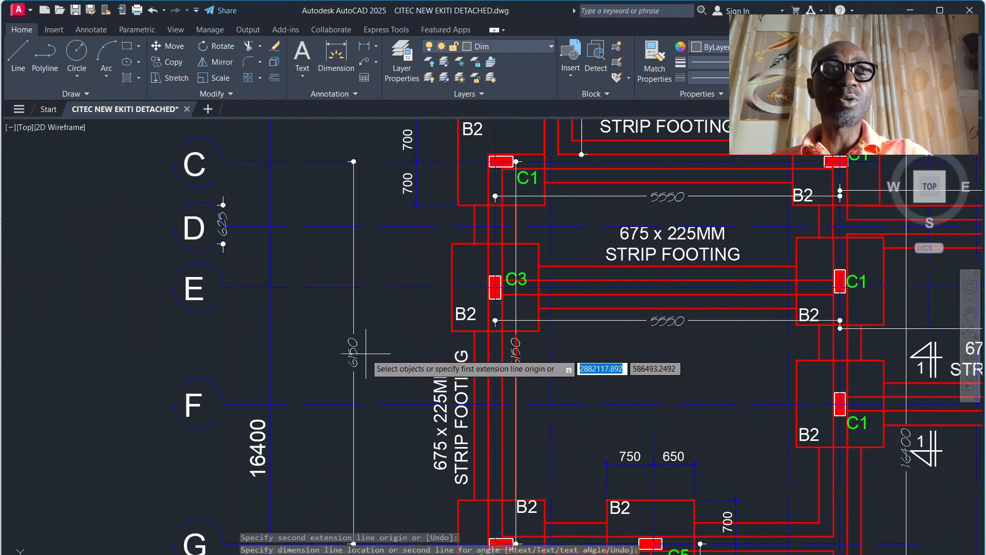
scroll(506, 226, down, 3)
scroll(510, 197, up, 1)
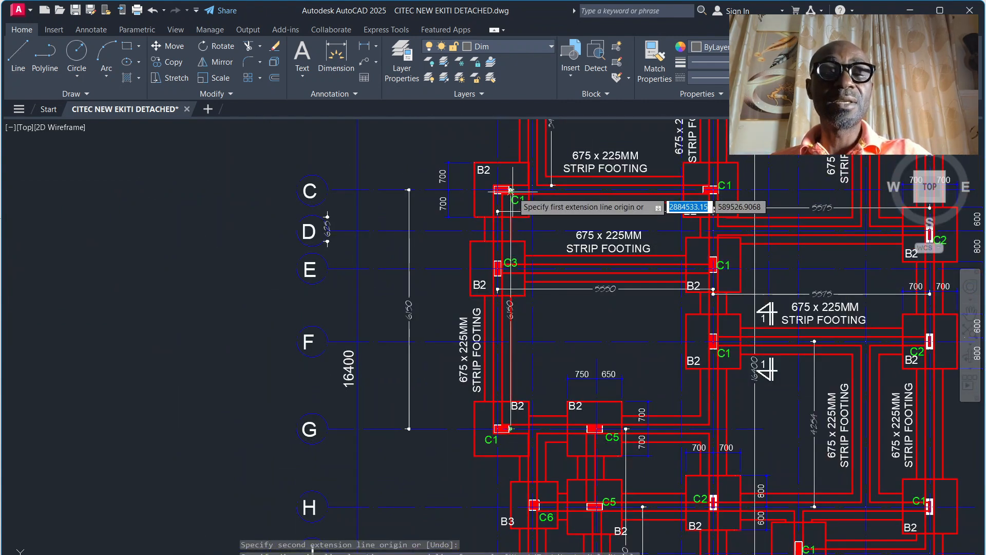
click(511, 190)
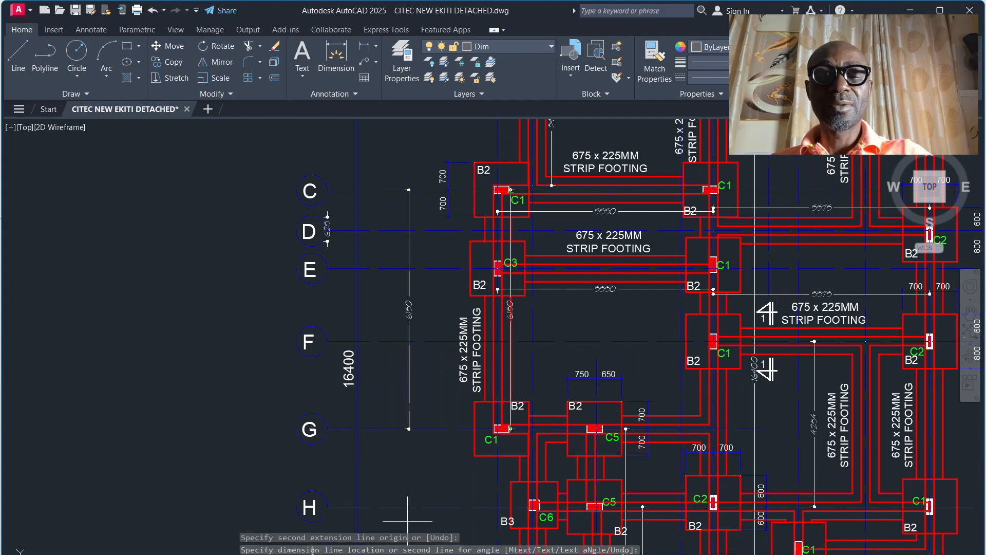
Step: Return to the takeoff sheet in Excel and relabel the first vertical grid line in B8 as "Grid Line 1a,c - g"
mouse_move(561, 554)
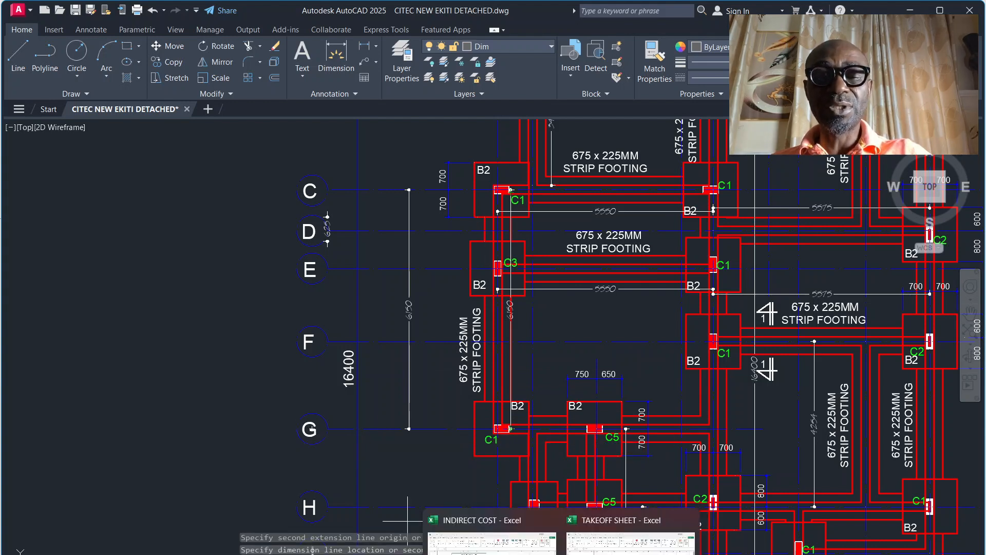
click(631, 540)
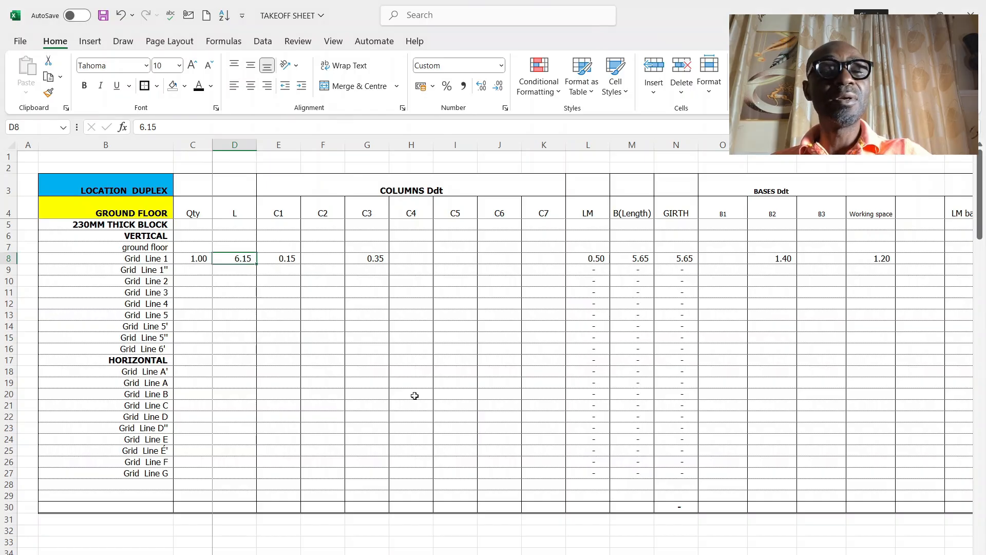
click(149, 257)
click(188, 125)
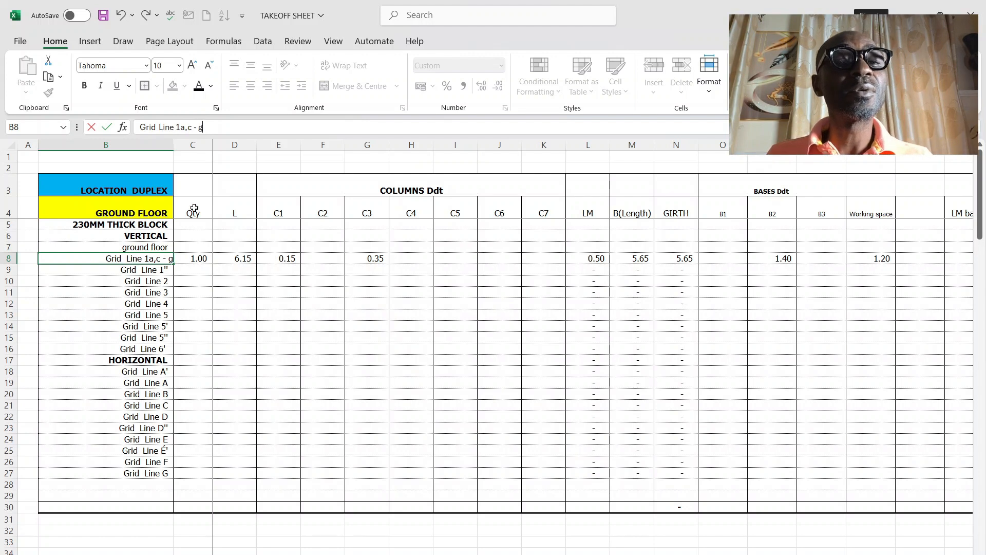
click(227, 289)
click(199, 259)
click(244, 259)
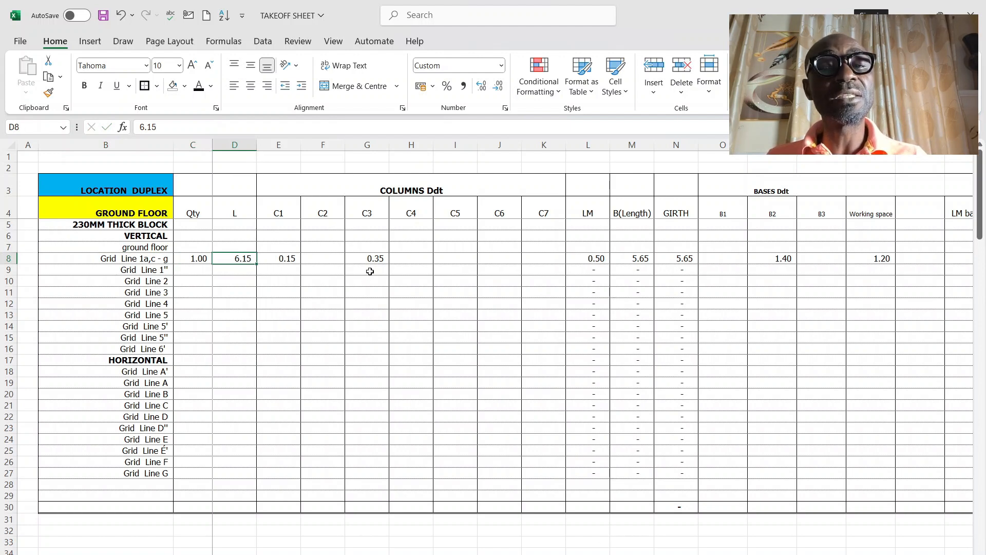
Step: Check the end points of the C to G dimension at the C1 columns on the AutoCAD foundation layout
mouse_move(646, 553)
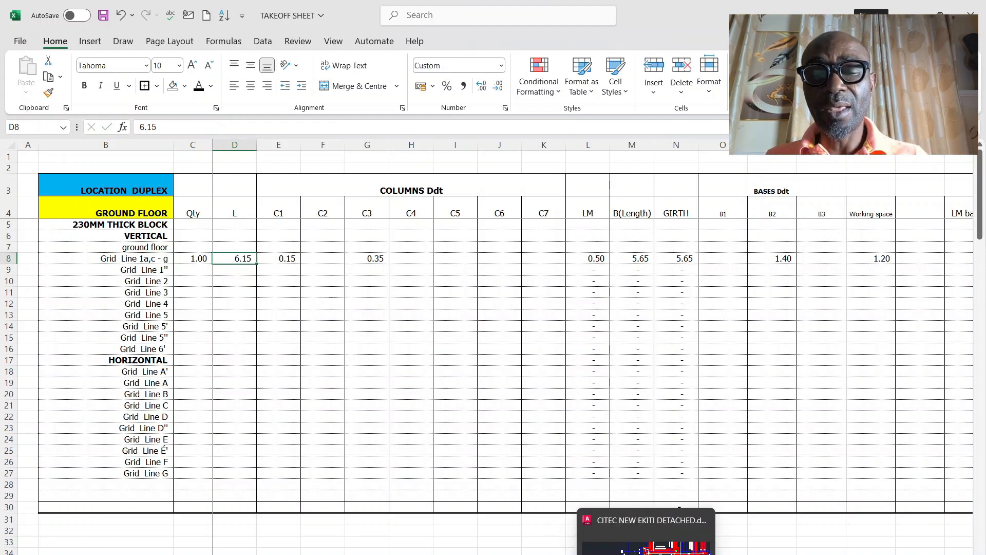
click(679, 509)
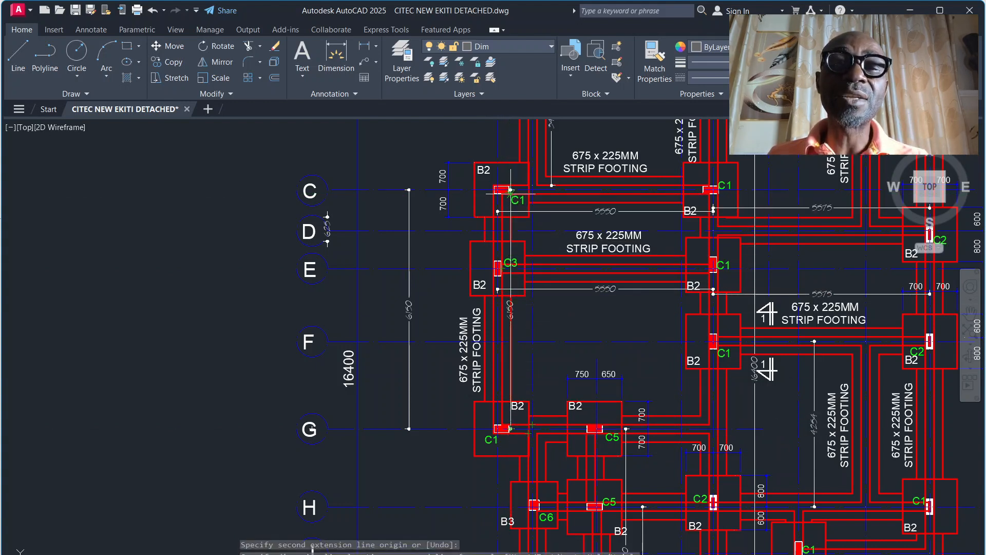
click(510, 428)
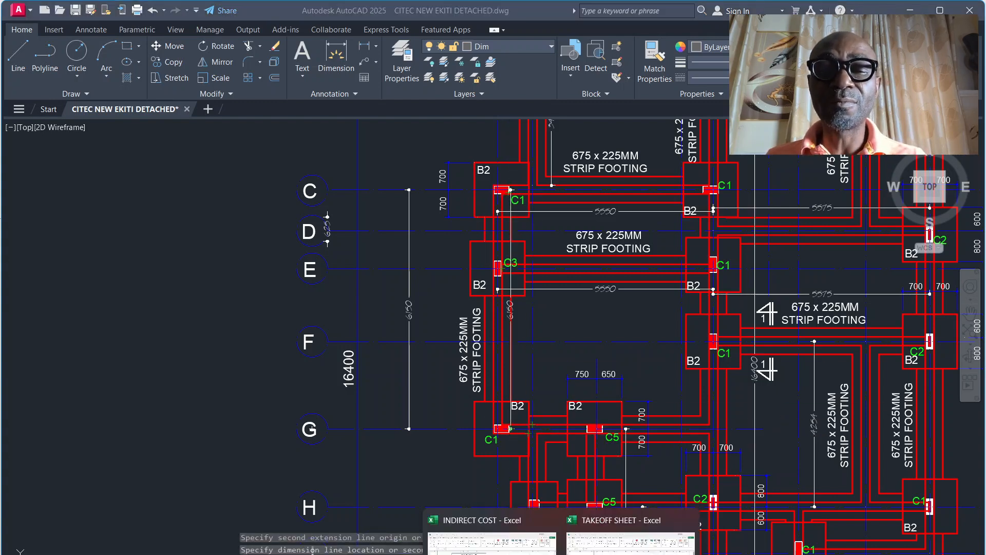
Step: Back in the Excel takeoff sheet, review row 8's C1 and C3 deductions, the B(Length) formula and the clear trench length formula
click(648, 520)
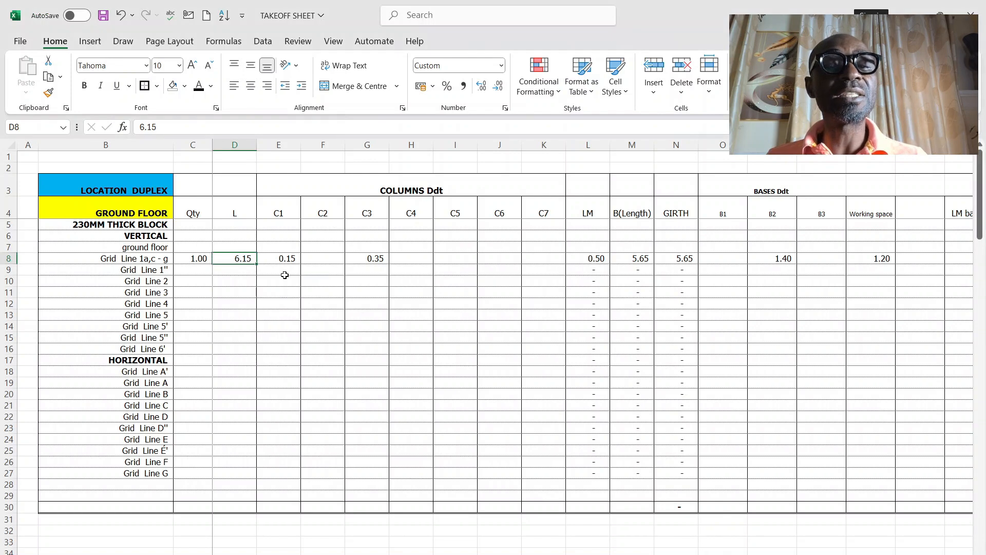
click(286, 258)
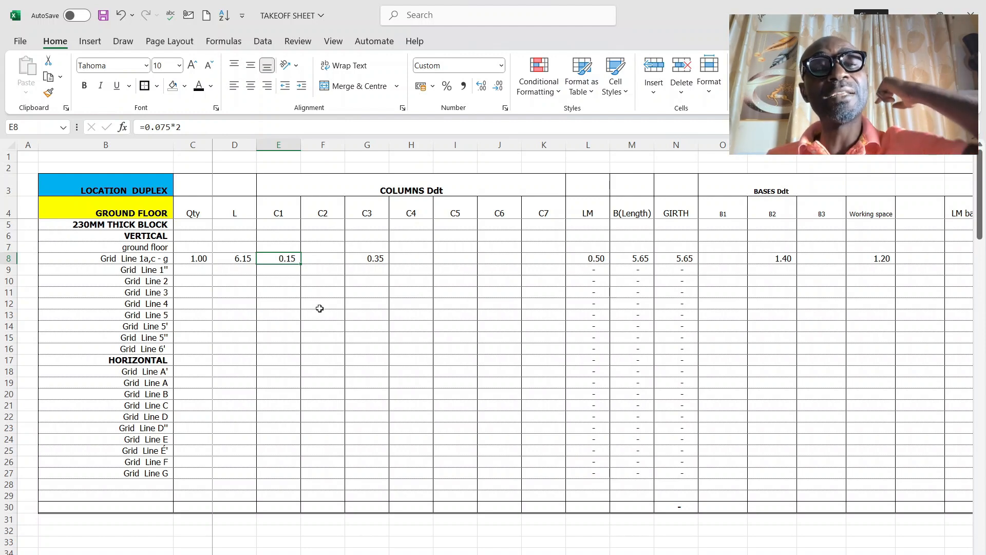
click(388, 260)
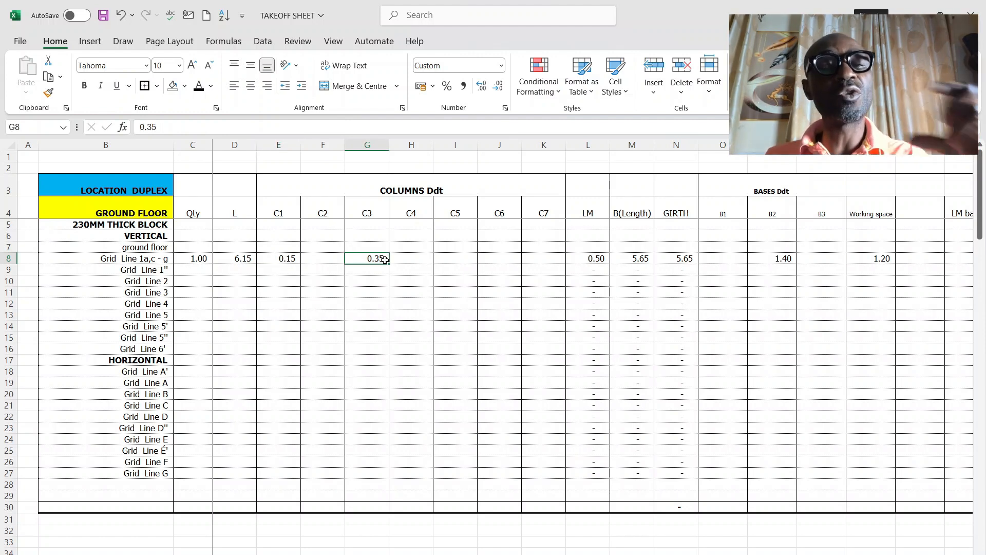
click(635, 257)
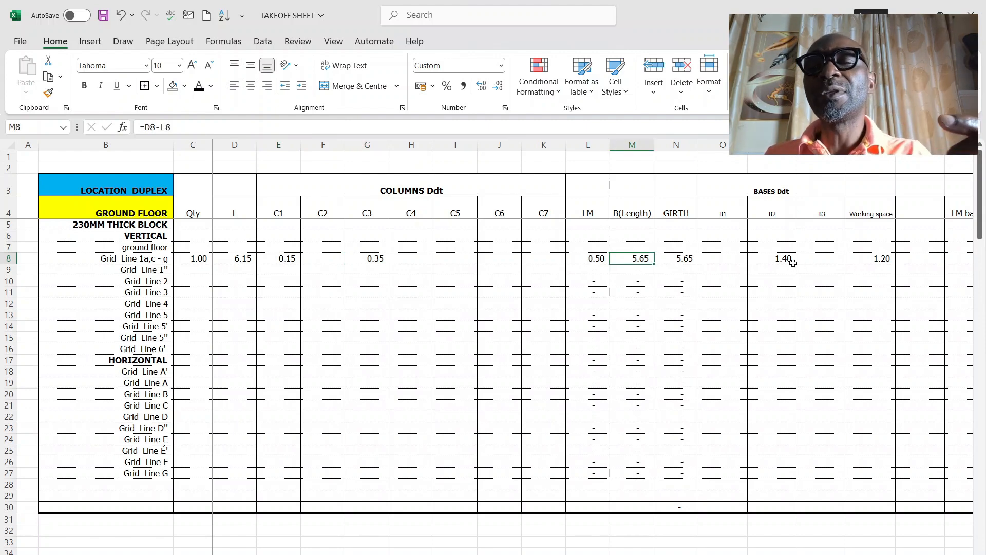
scroll(881, 515, right, 5)
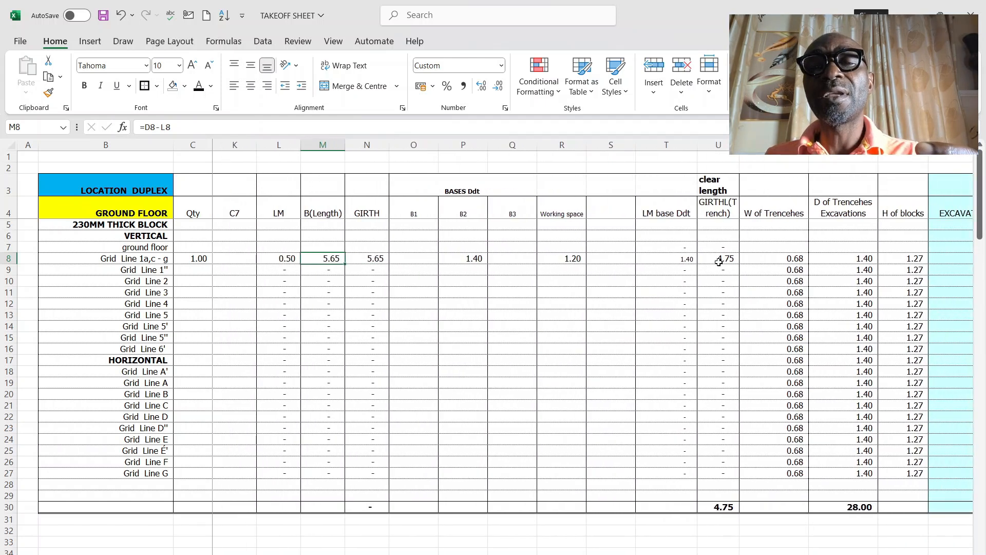
click(719, 260)
Step: Examine the B2 bases and the gaps between them from grid C to G on the AutoCAD foundation layout
mouse_move(646, 554)
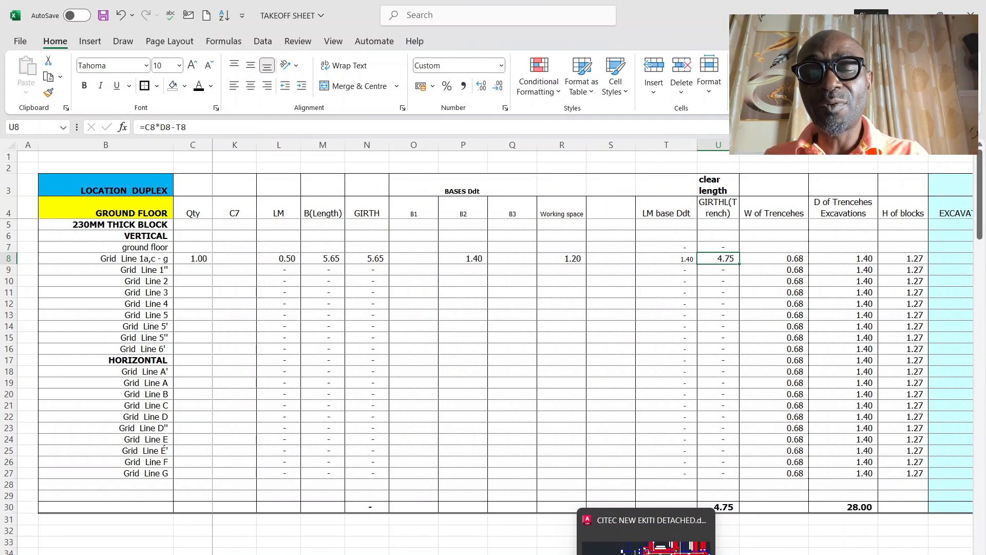
click(646, 534)
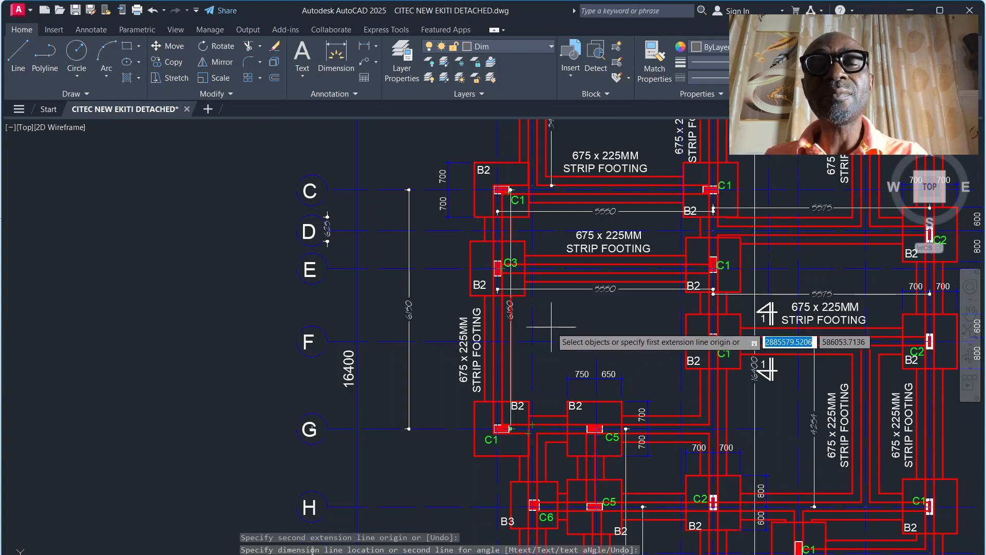
scroll(510, 211, down, 4)
scroll(515, 206, up, 4)
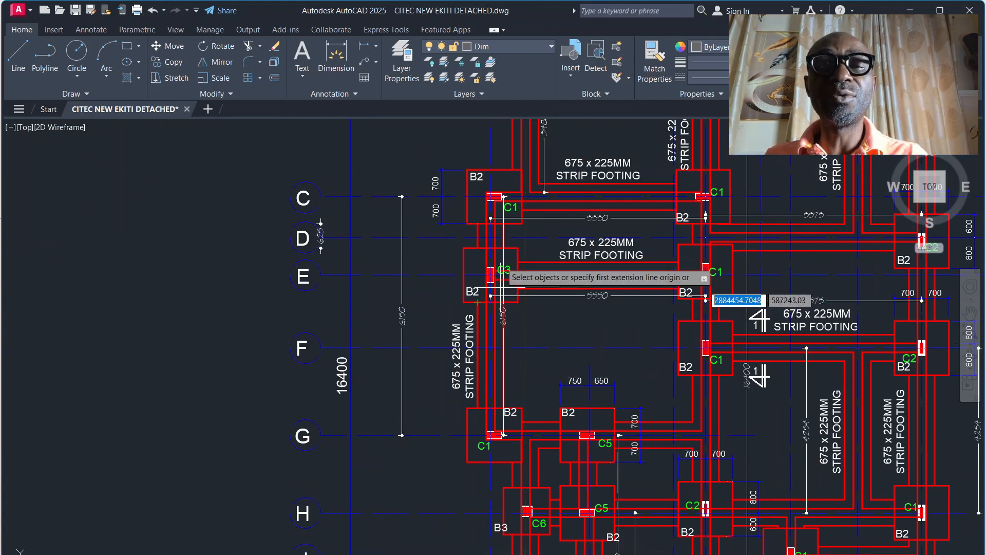
click(494, 224)
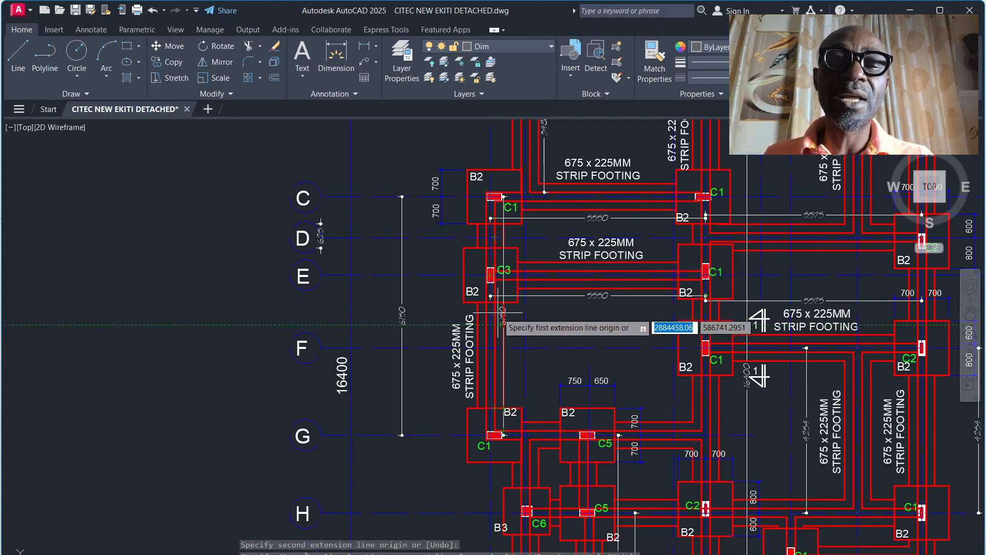
click(504, 227)
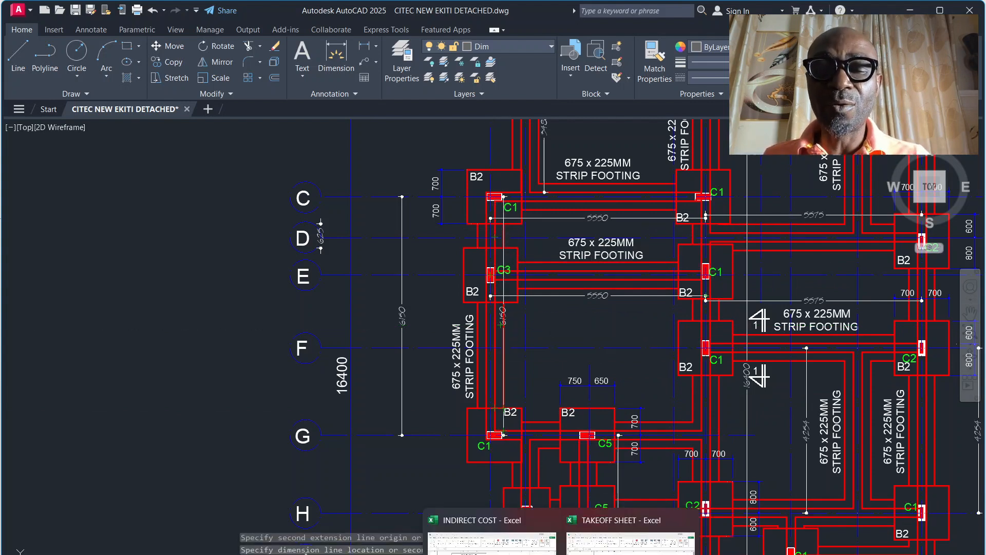
Step: Back in the Excel takeoff sheet, set the working space deduction in R8 to =0.6*4
click(591, 540)
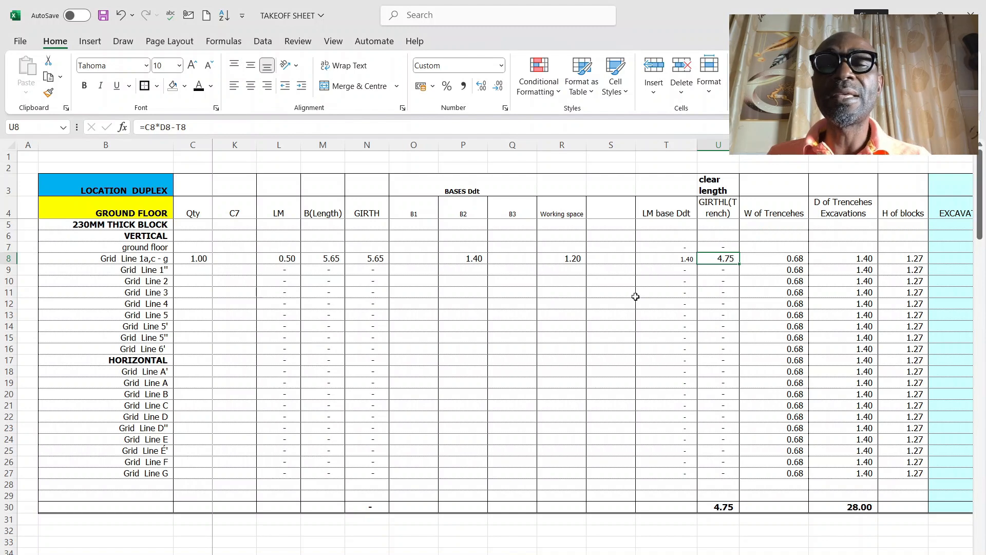
click(569, 259)
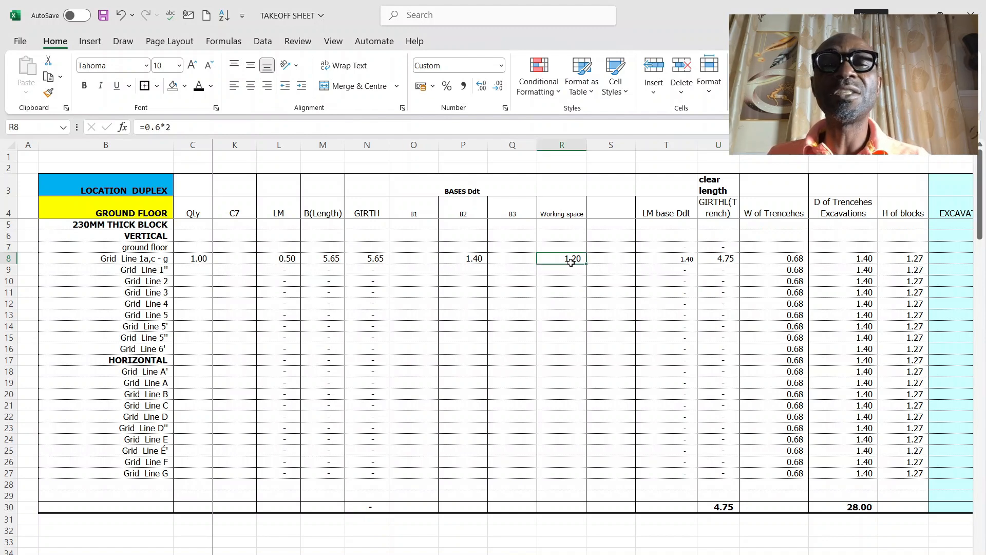
click(181, 127)
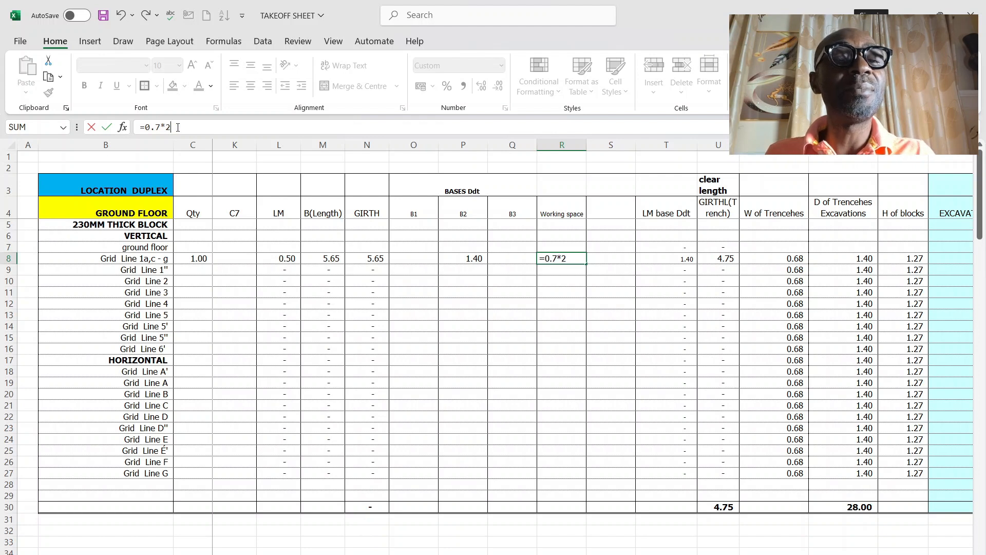
key(Return)
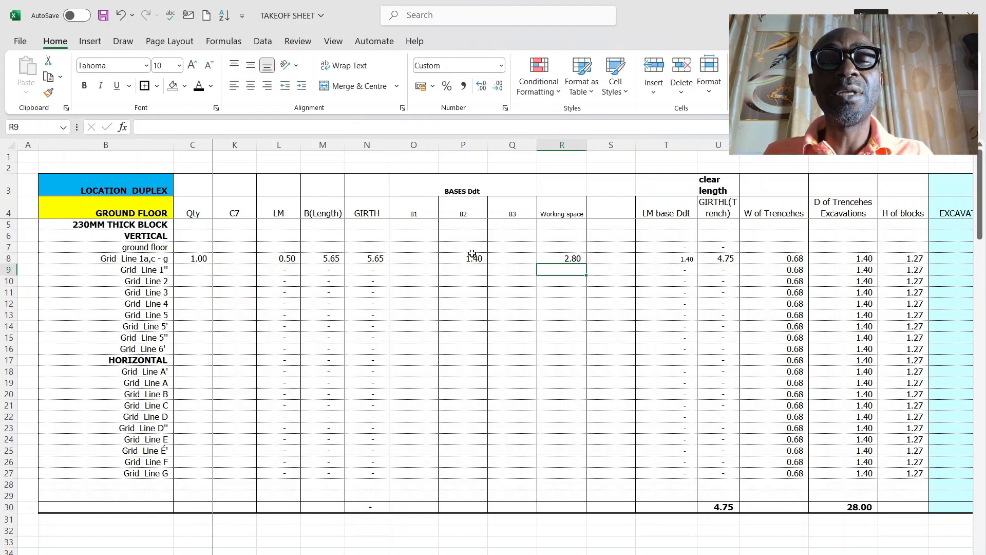
click(472, 257)
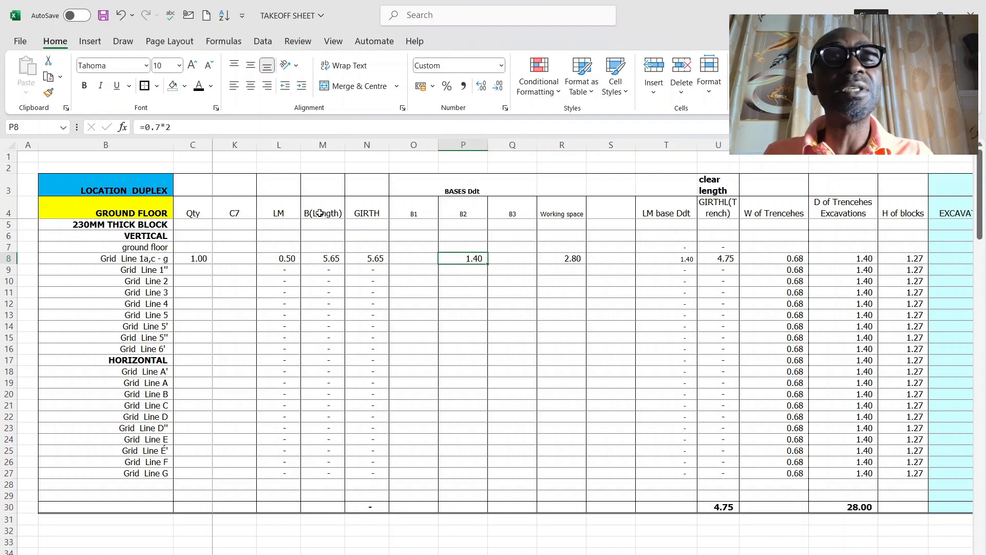
click(582, 257)
click(159, 125)
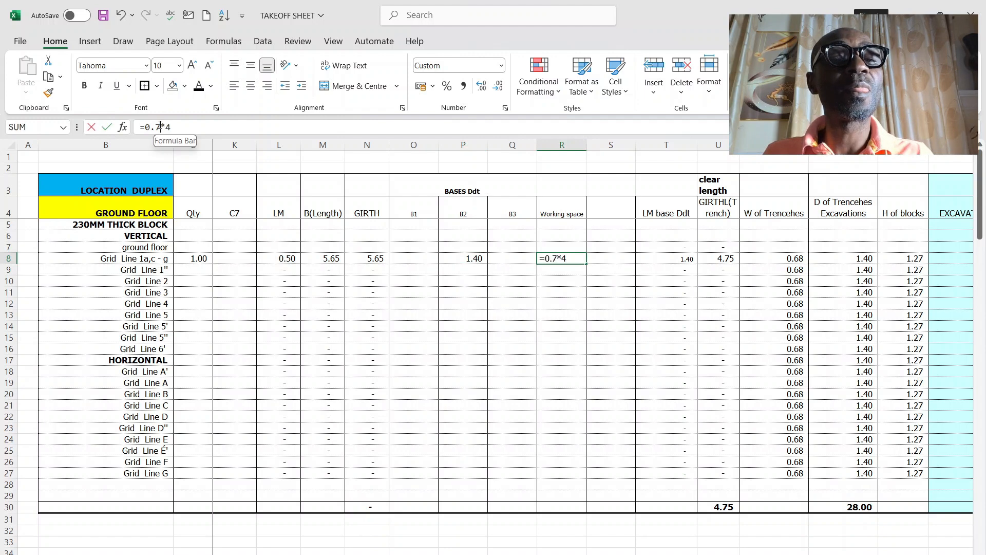
key(BackSpace)
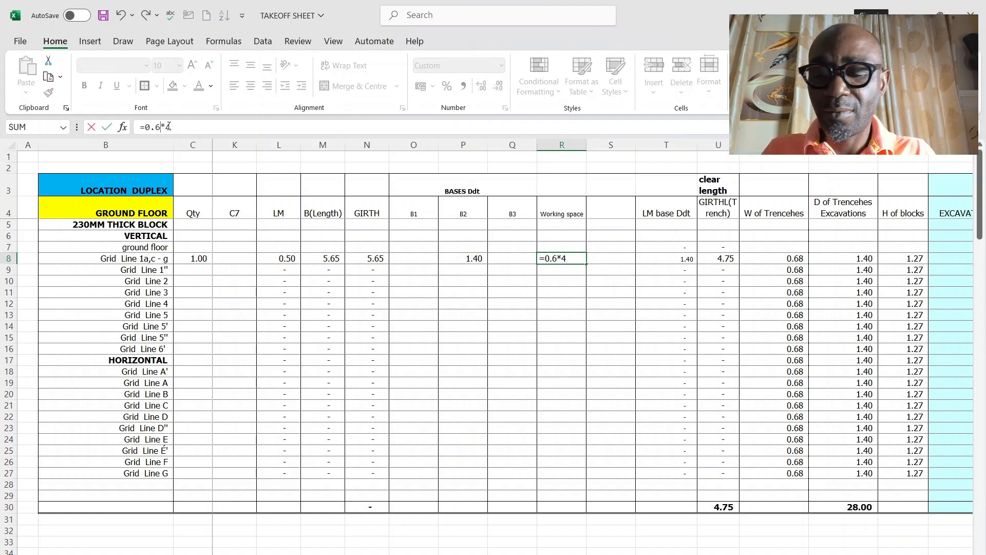
key(Return)
Step: Compare the B2 deduction in P8 with the B2 bases between grids C and G on the AutoCAD foundation layout
double_click(475, 258)
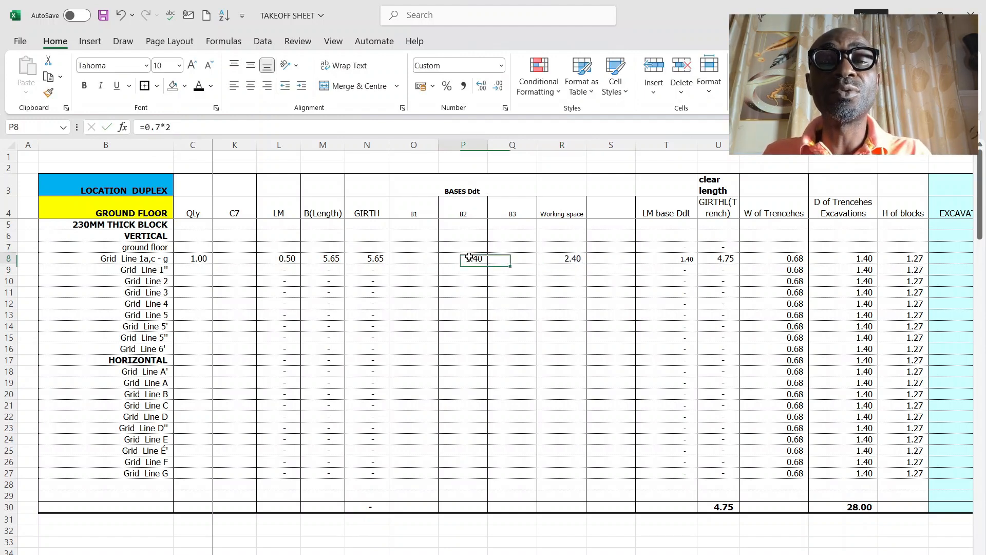
key(Escape)
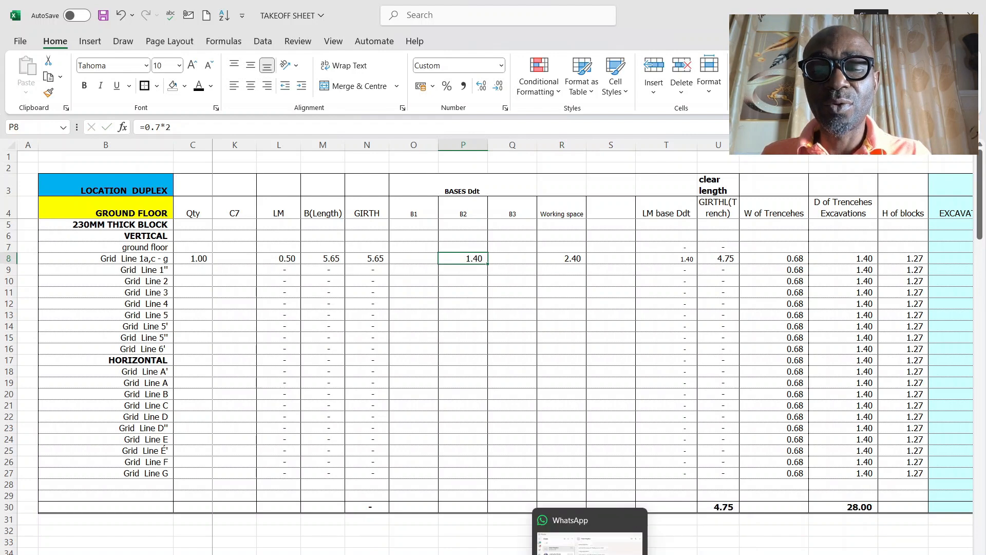
click(646, 554)
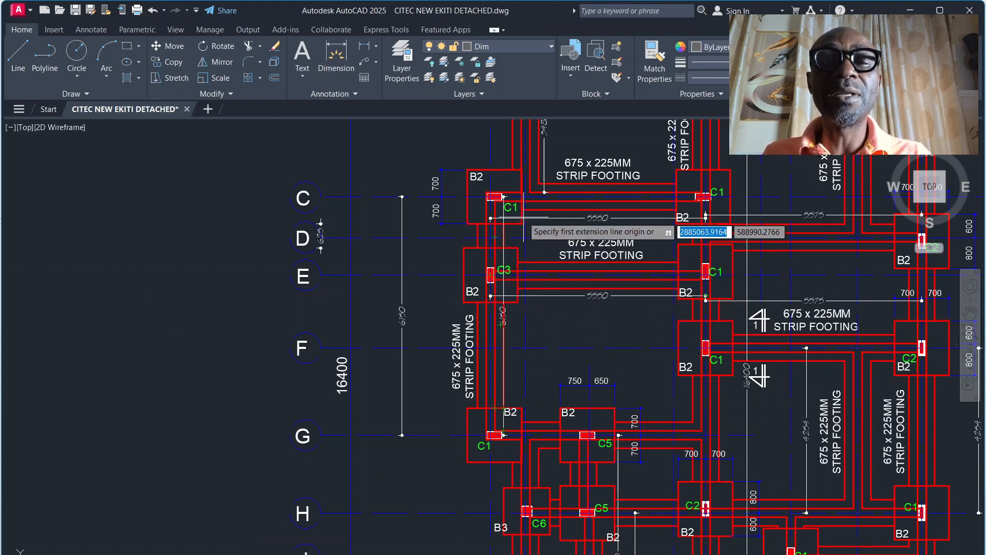
click(506, 197)
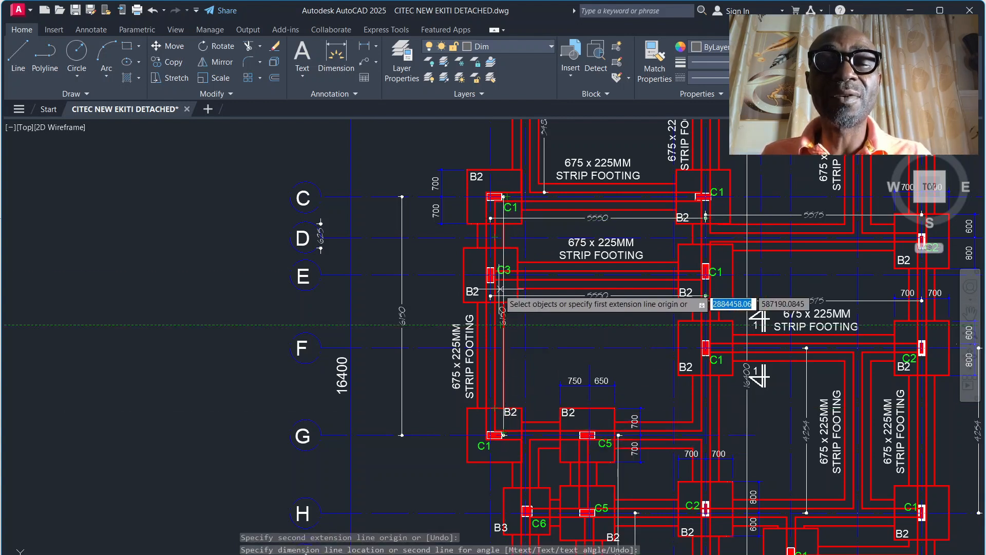
Step: Back in the Excel takeoff sheet, set the B2 base deduction in P8 to =0.7*2*2 and check row 8's clear length formula
click(561, 554)
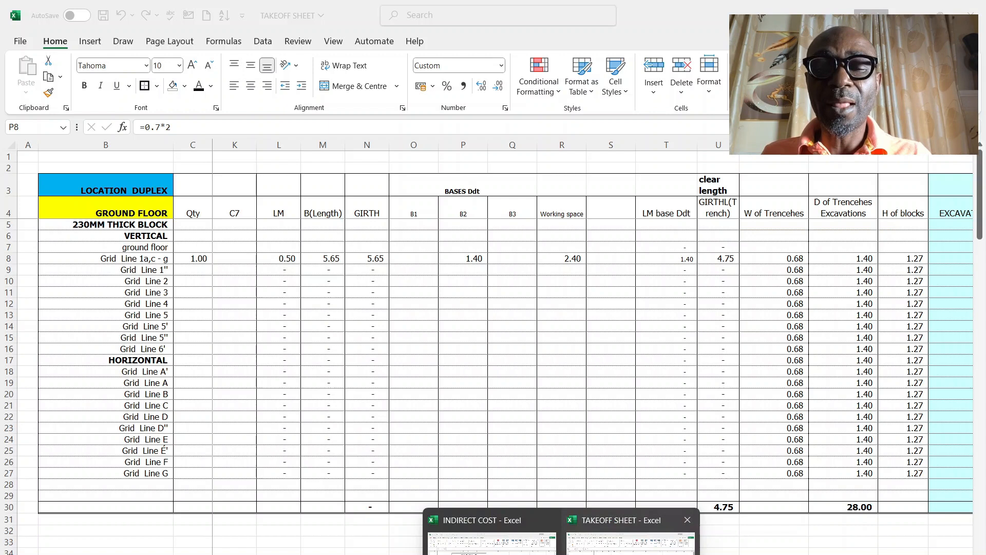
click(627, 540)
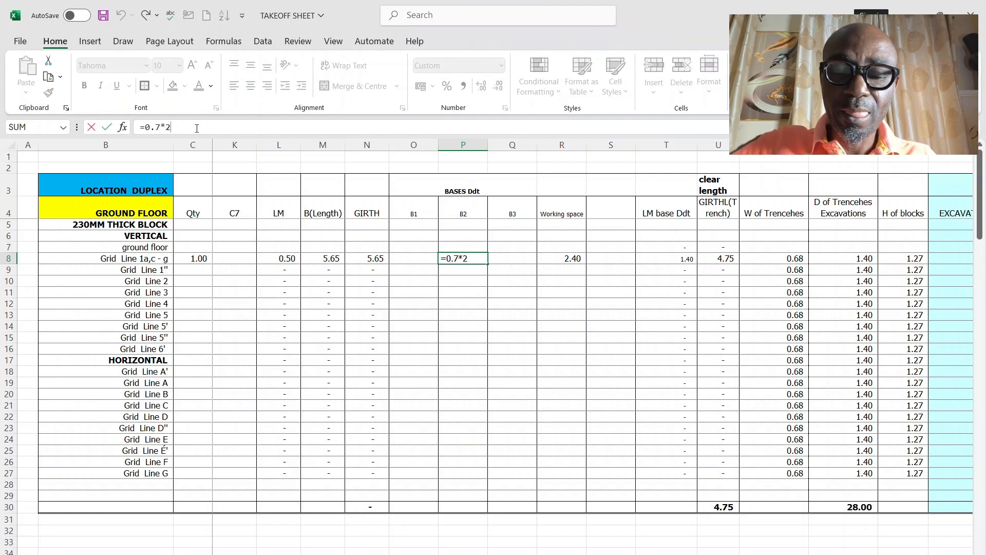
key(Return)
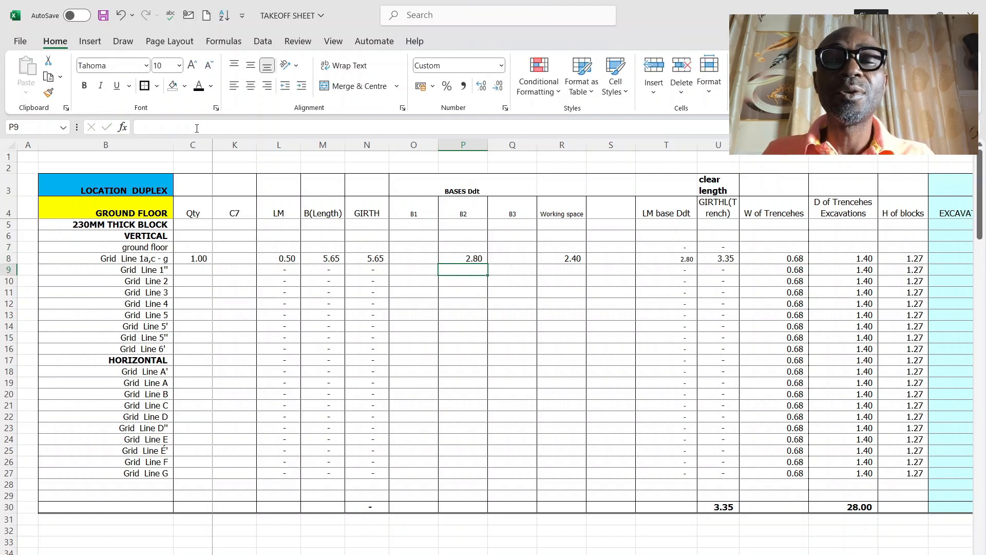
click(480, 259)
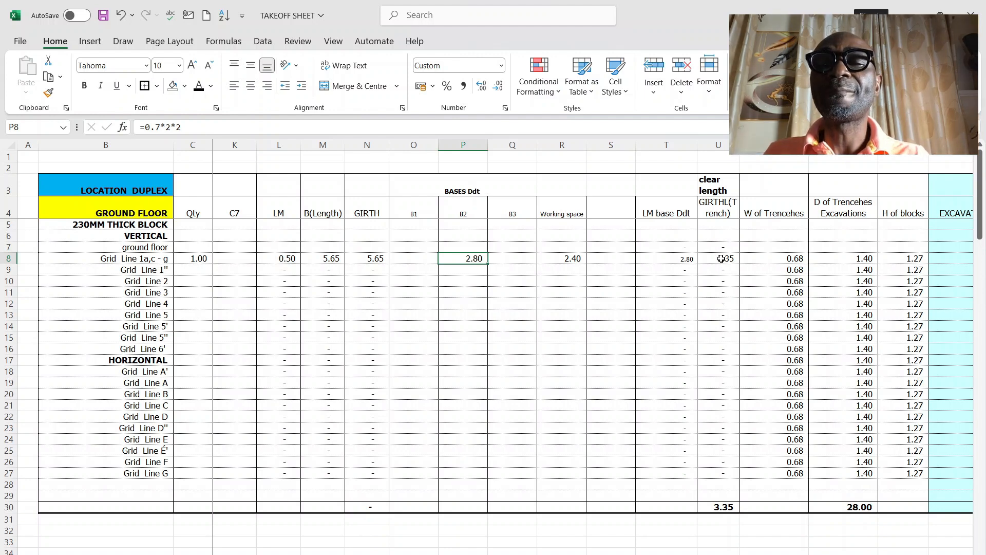
click(722, 259)
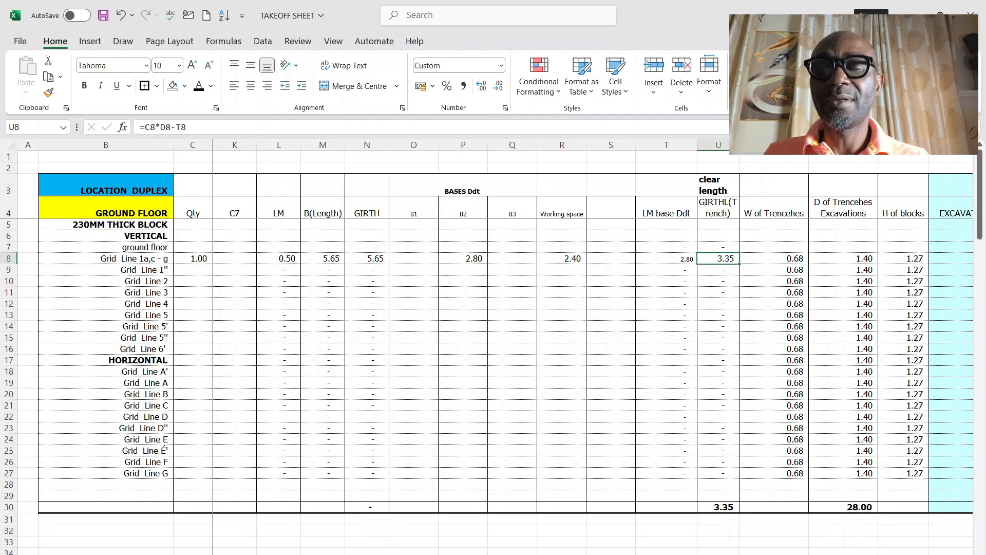
Step: Set the trench excavation depth in W8 for Grid Line 1a, c - g to 1.25
scroll(593, 343, right, 4)
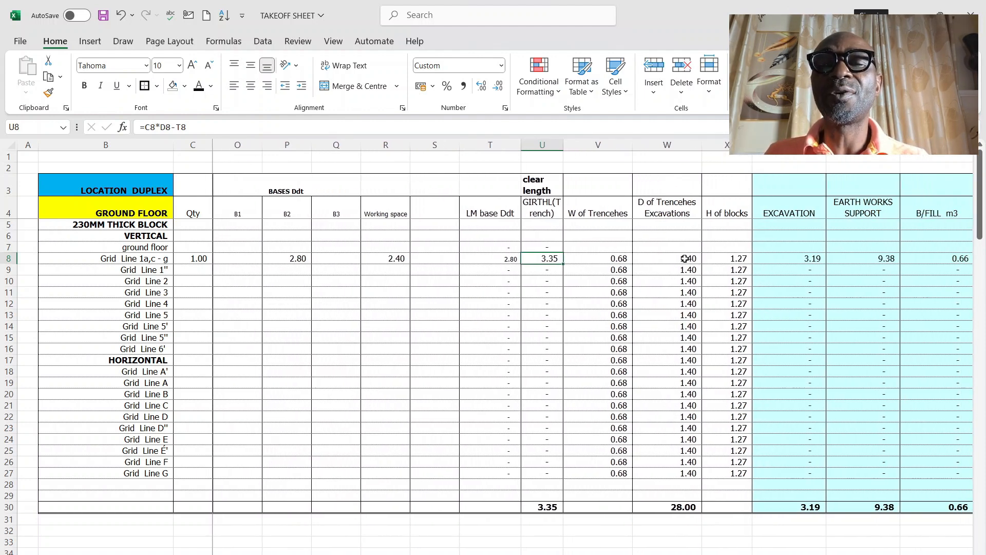
click(684, 258)
text(1)
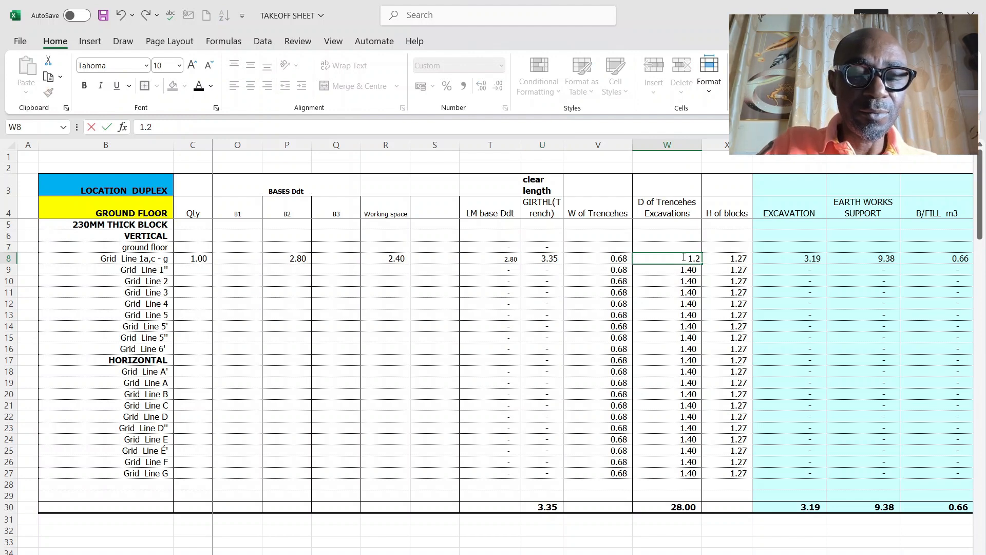
key(Return)
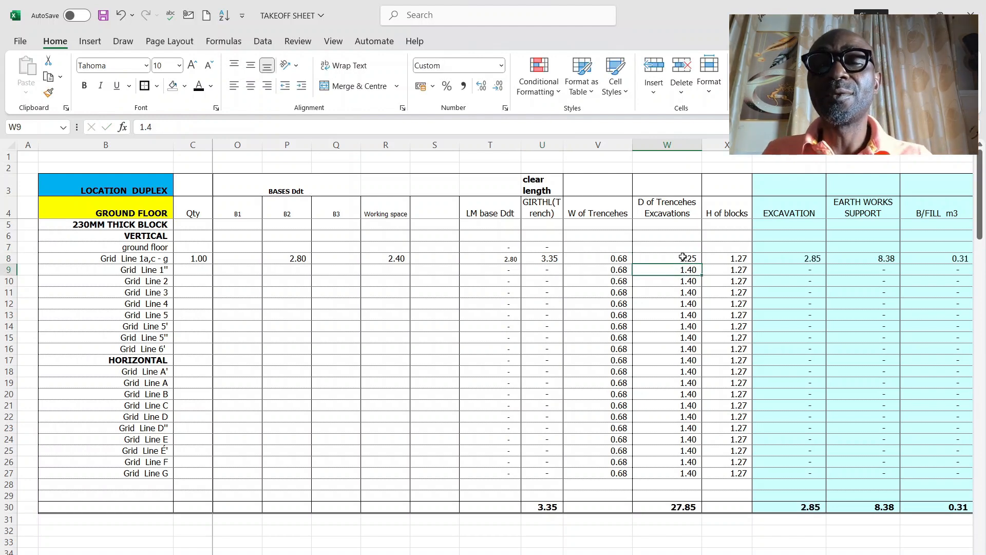
Step: Copy the trench depth from W8 down the column to the Grid Line G row, W27
click(683, 258)
drag(702, 266, 702, 354)
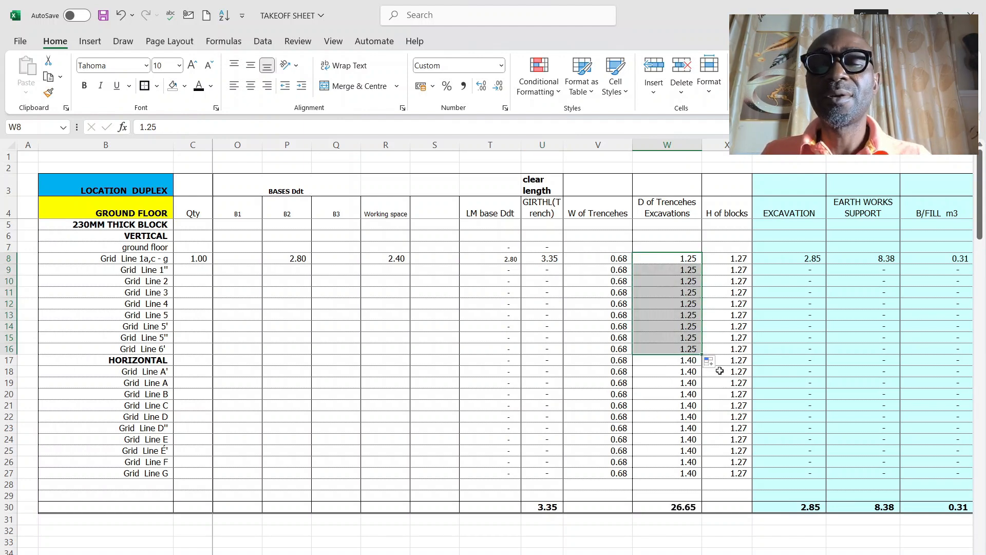
click(706, 362)
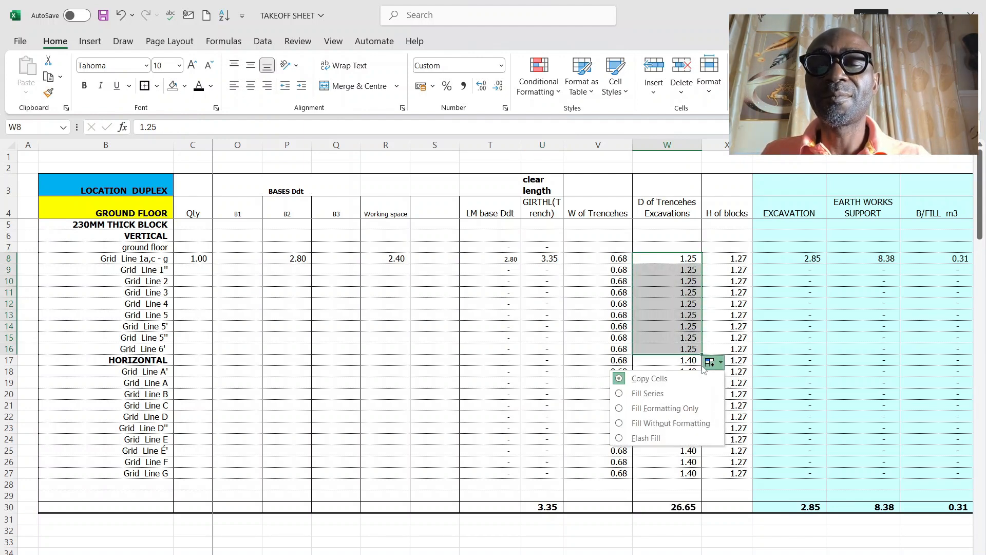
click(680, 330)
drag(702, 334, 712, 475)
click(673, 436)
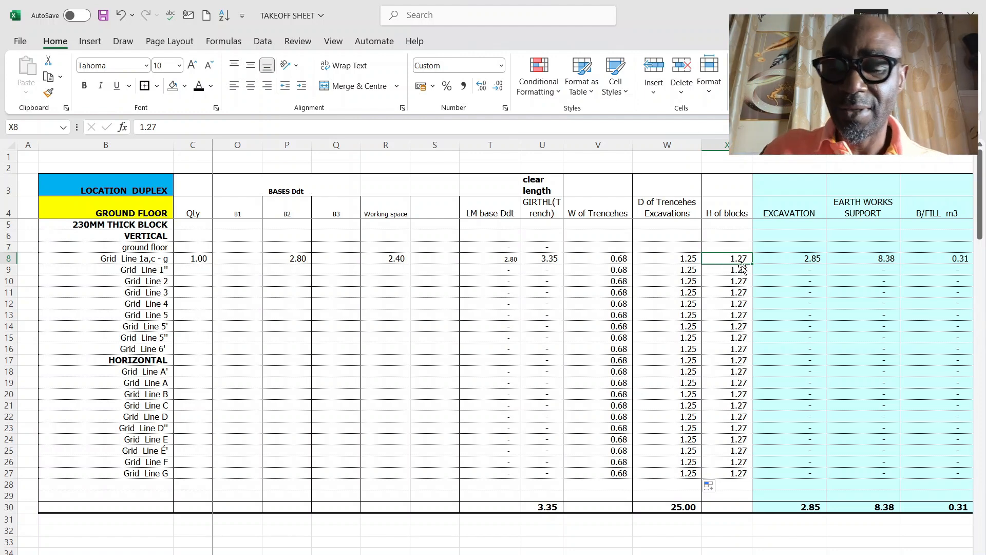
Step: Try =1.25+0.45 as the height of blocks in X8 and compare it with the trench depth in W8
text(=1)
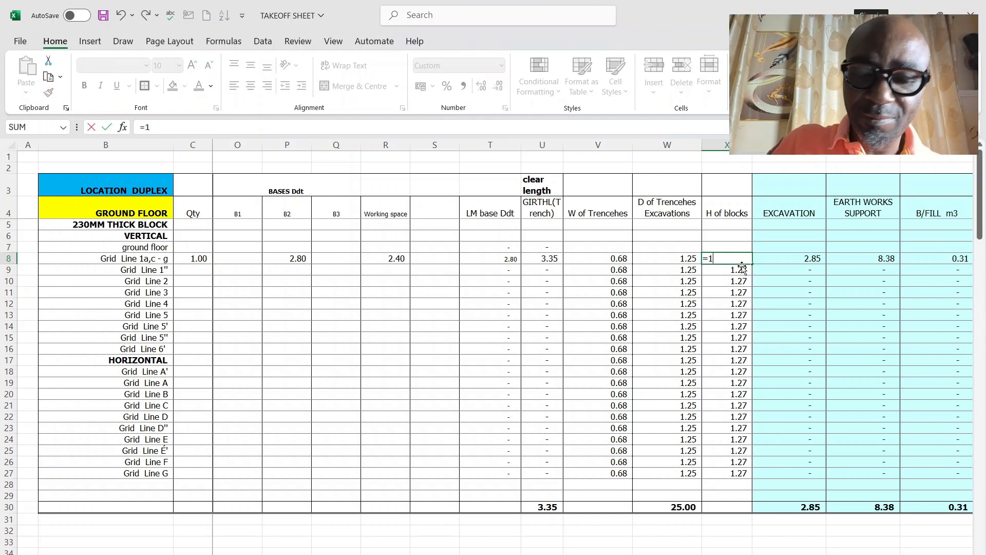
text(.25)
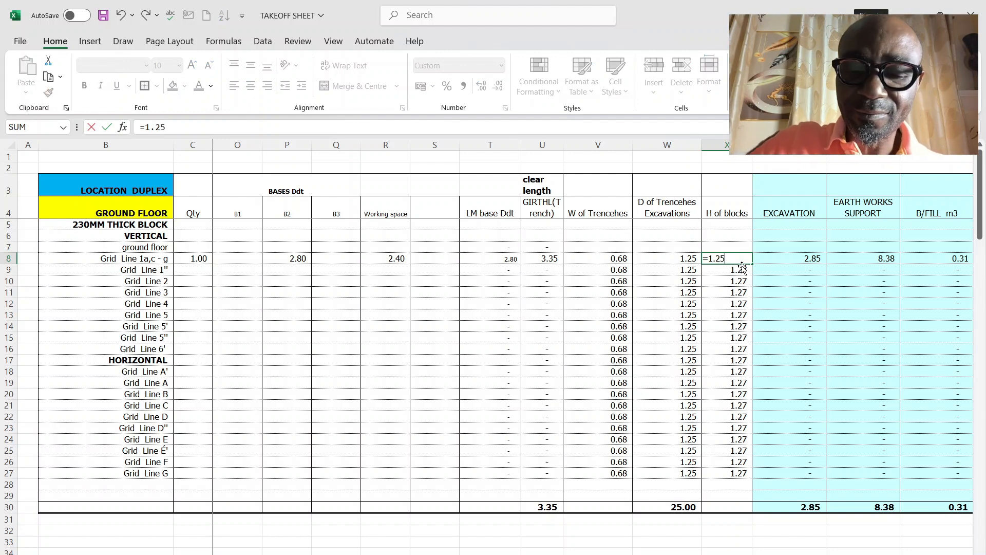
text(+)
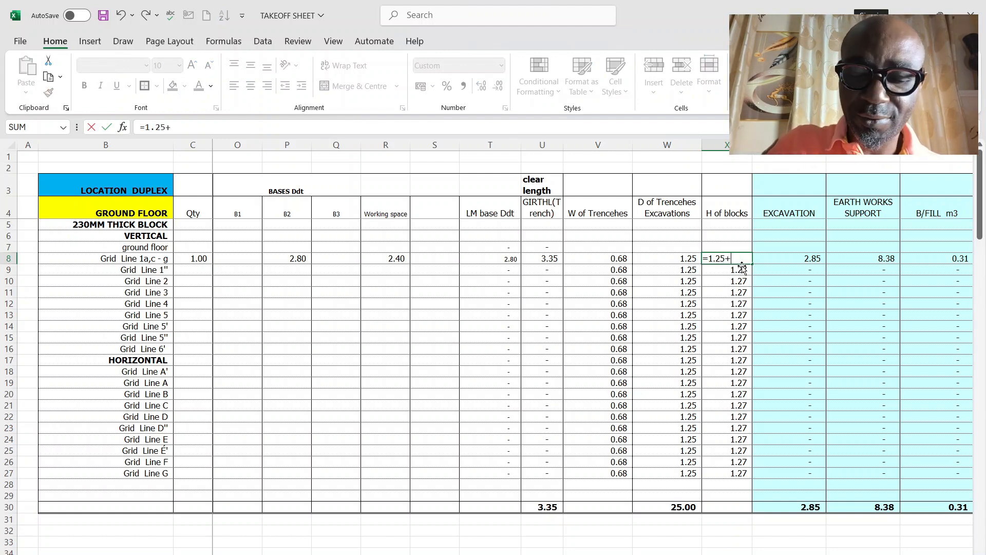
text(.4)
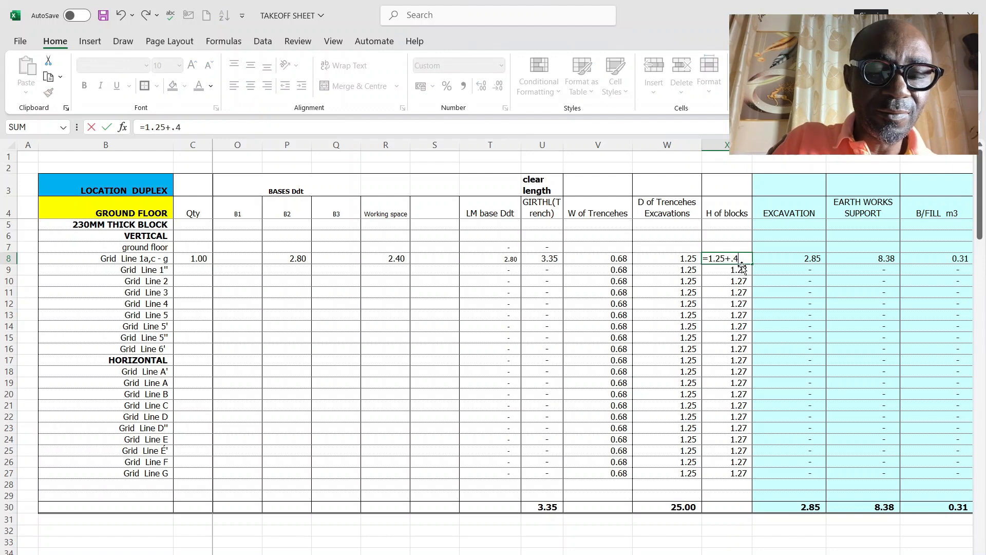
text(5)
key(Return)
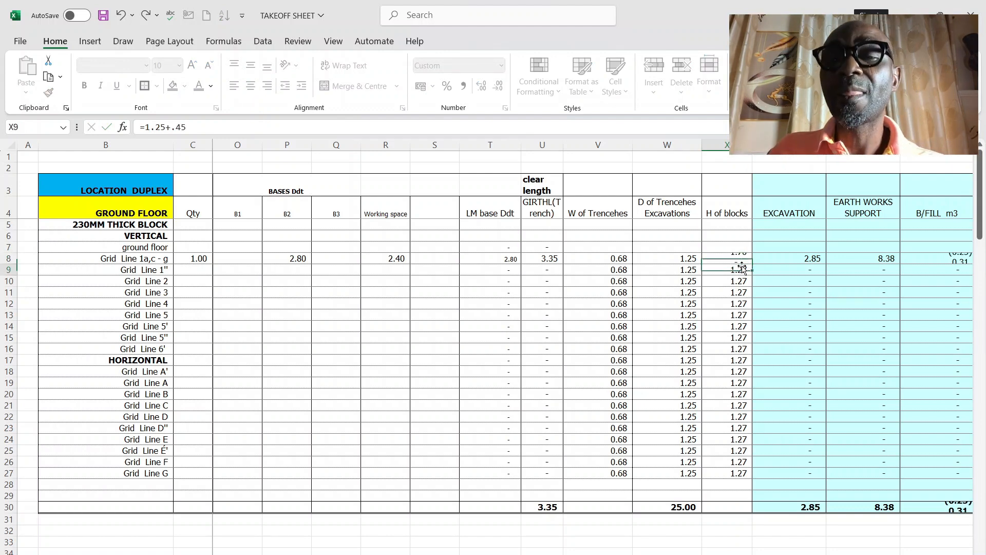
click(750, 258)
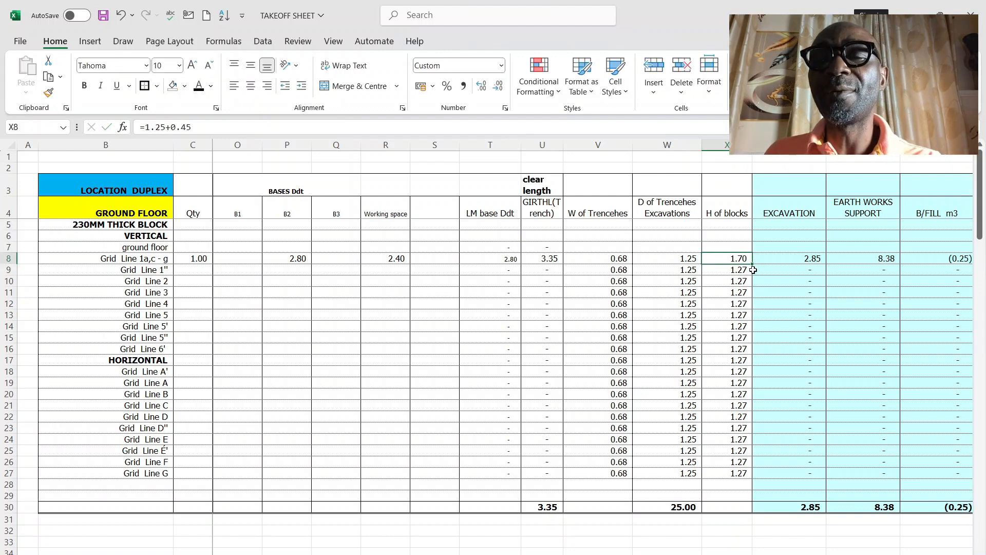
click(692, 260)
Step: Set the height of blocks in X8 to =1.25-0.225+0.45
click(722, 262)
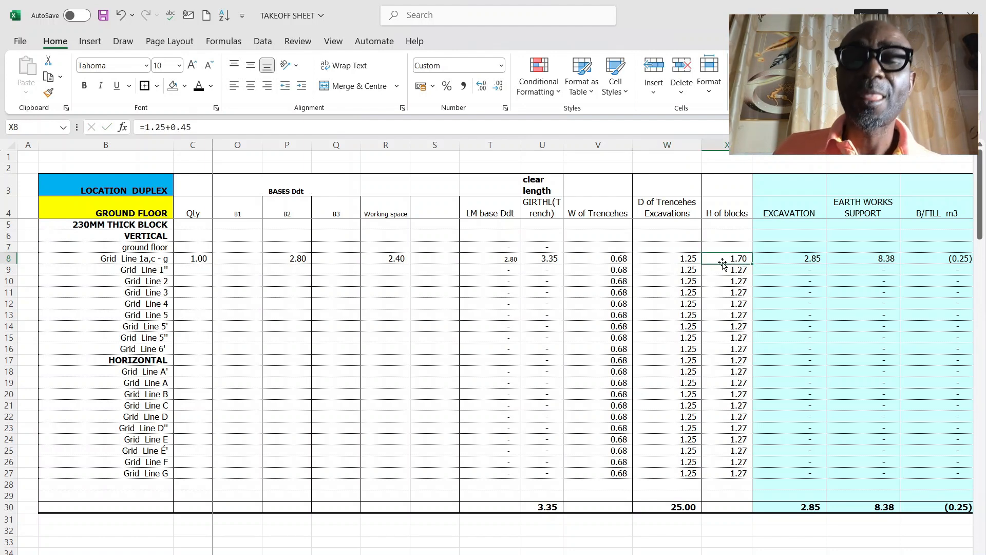
text(=)
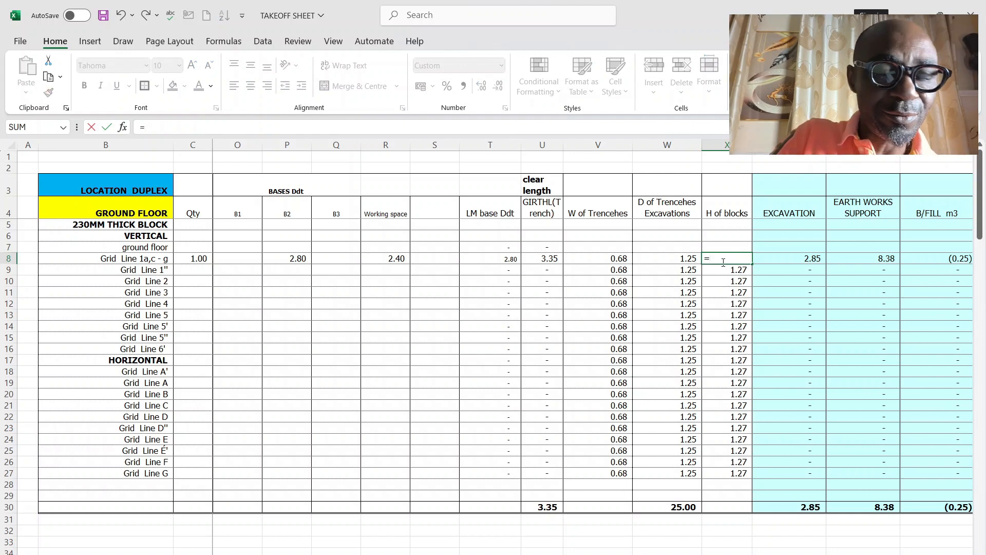
text(1.25)
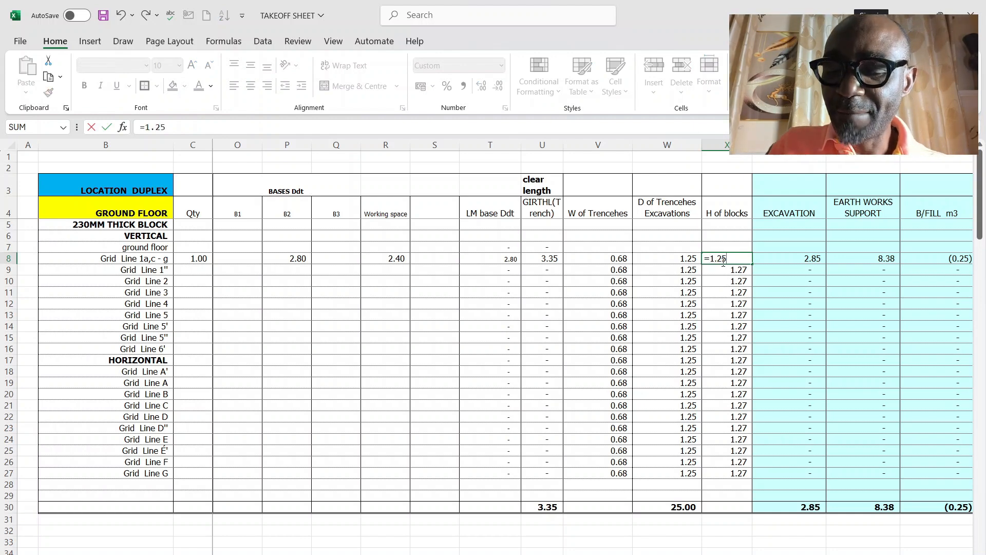
text(-)
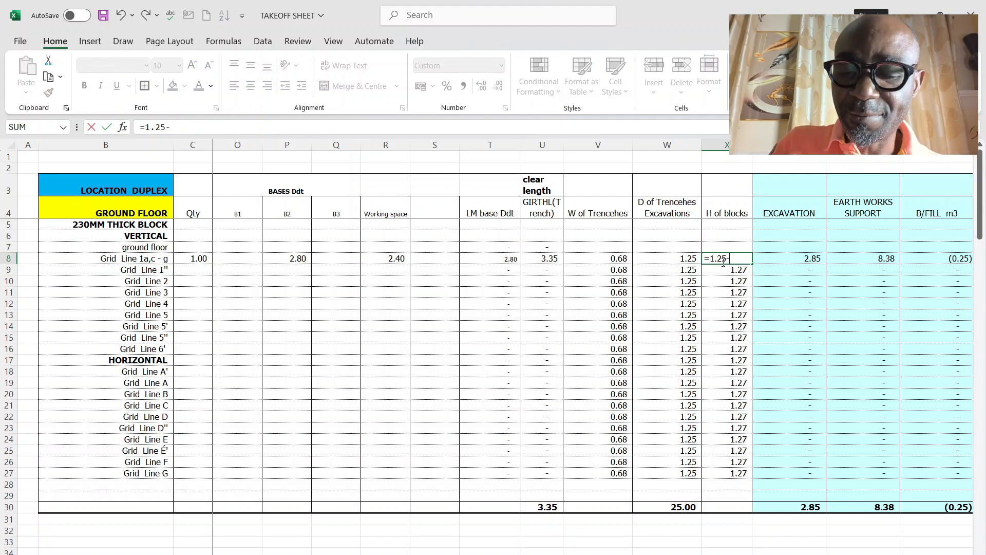
text(.)
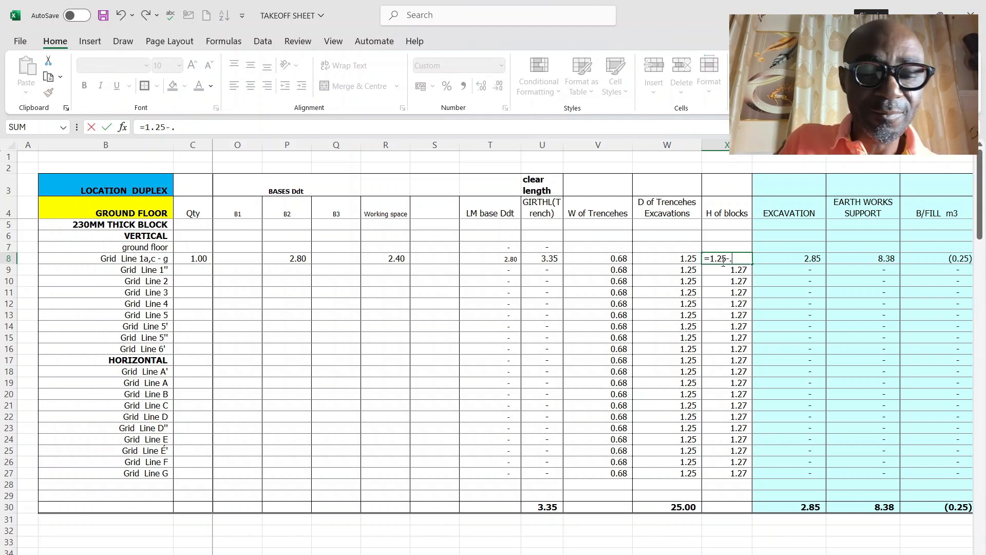
text(225)
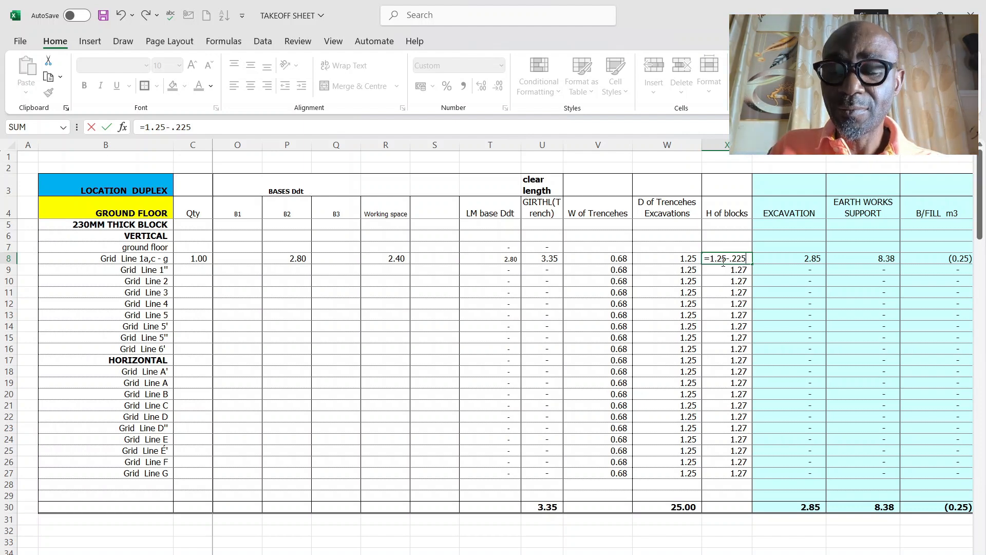
text(+)
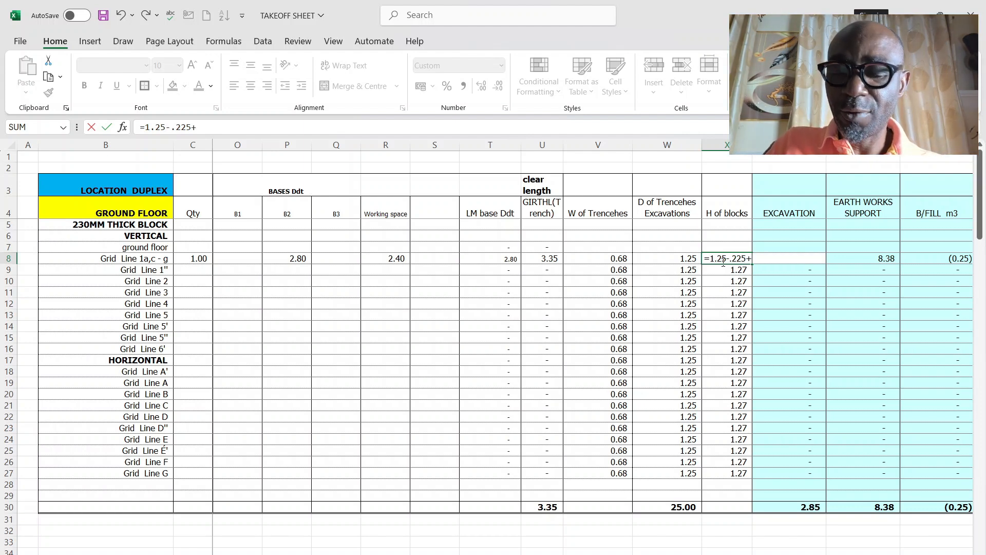
text(.)
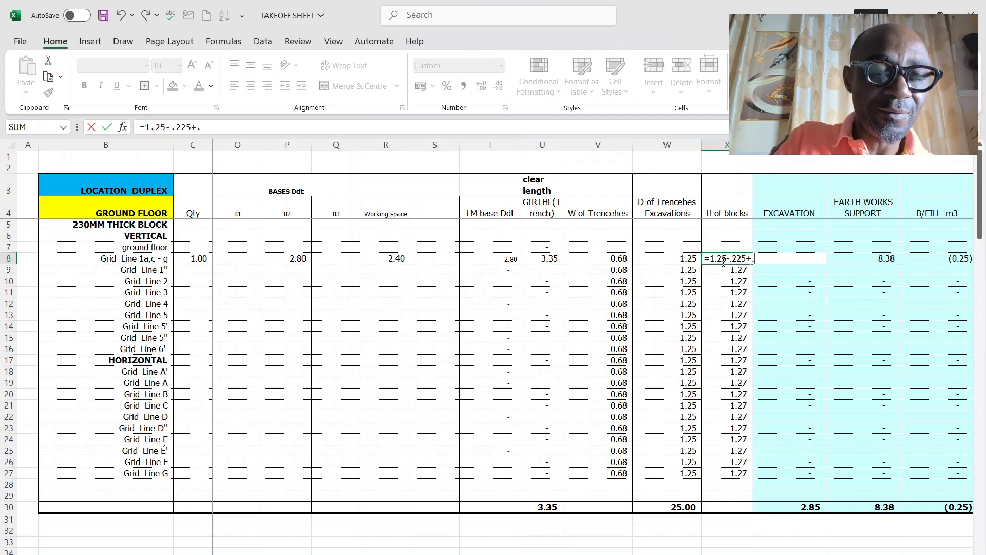
text(45)
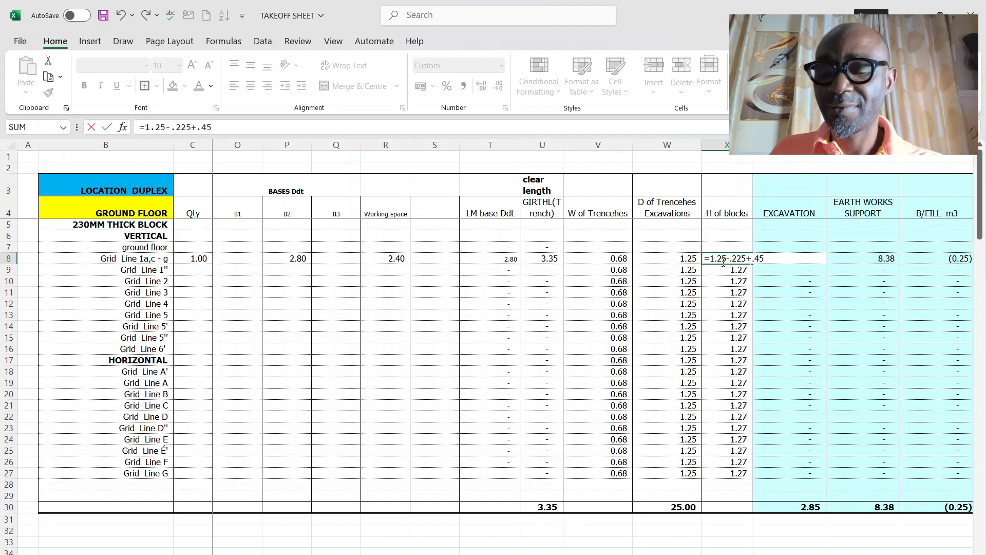
key(Return)
Step: Copy the block height from X8 down to X27 and dismiss the WhatsApp notifications
click(723, 261)
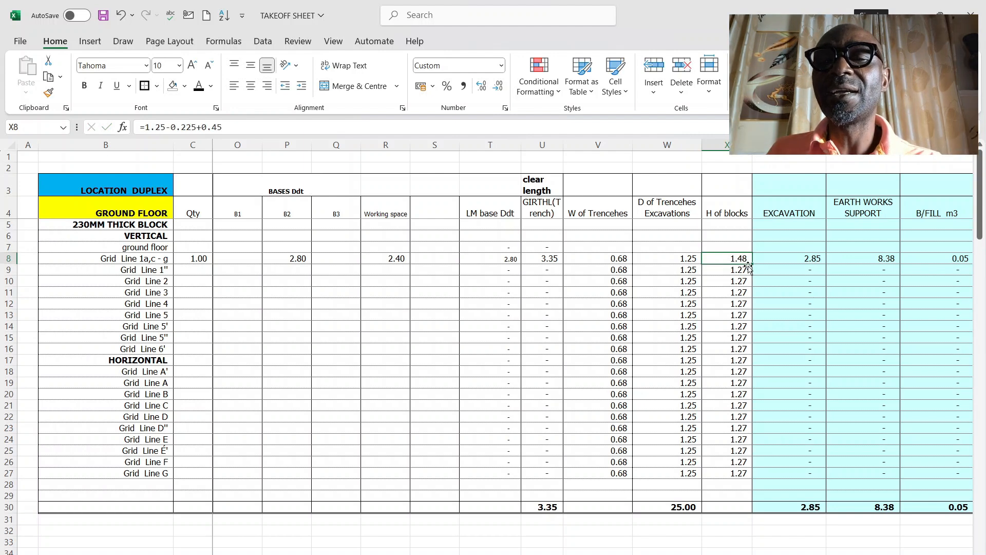
drag(752, 263, 756, 475)
click(667, 360)
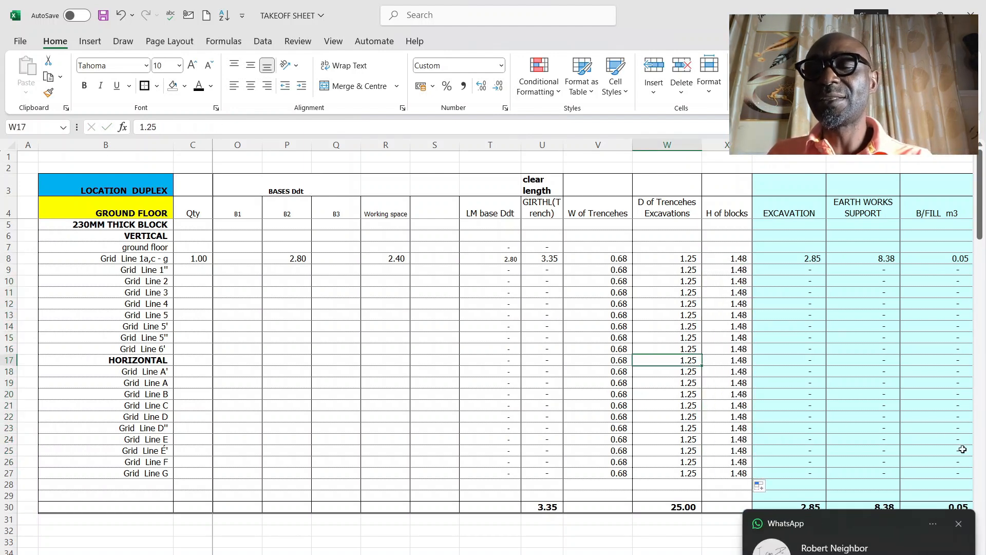
click(960, 524)
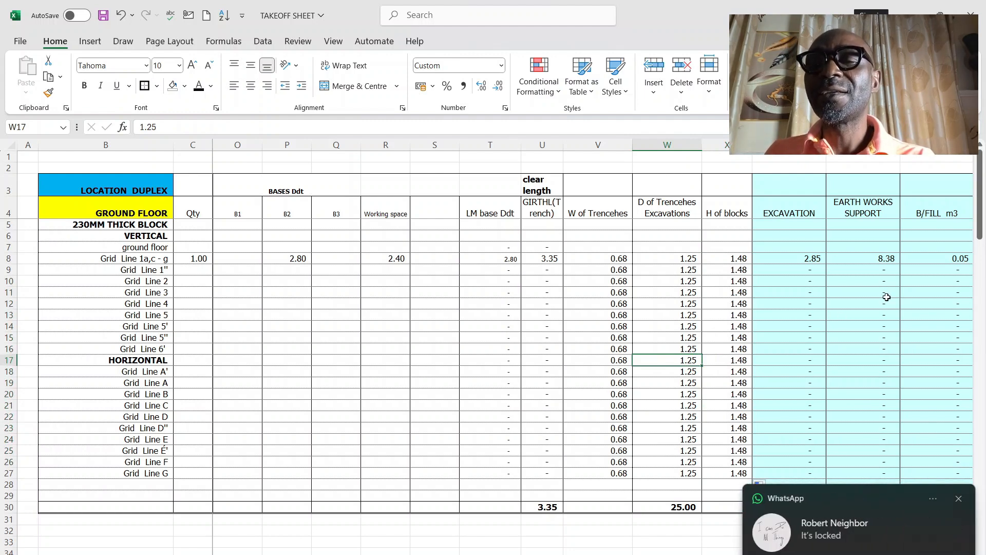
click(957, 499)
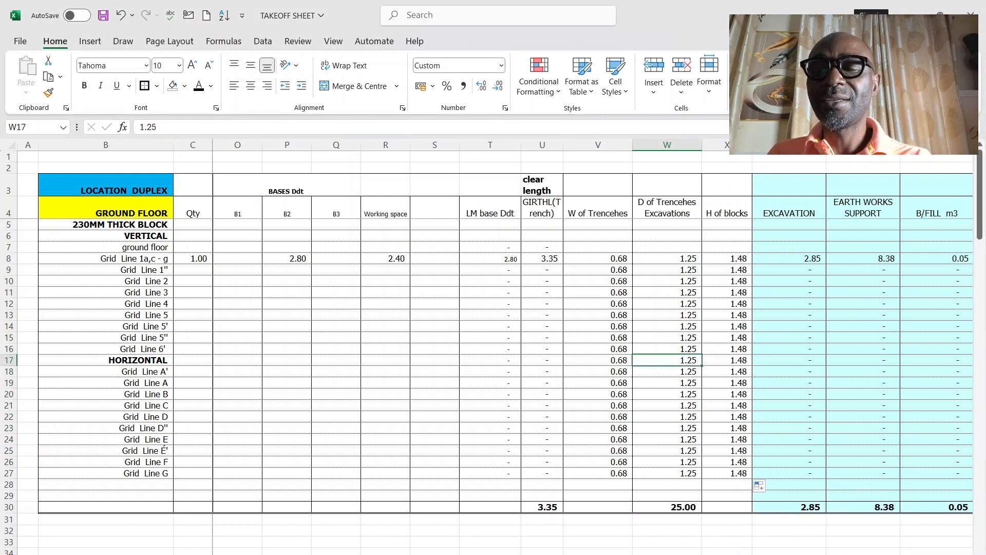
Step: Review the calculated quantity columns from excavation to 1:3:6 concrete for Grid Line 1a, c - g
scroll(758, 485, right, 3)
scroll(593, 326, right, 2)
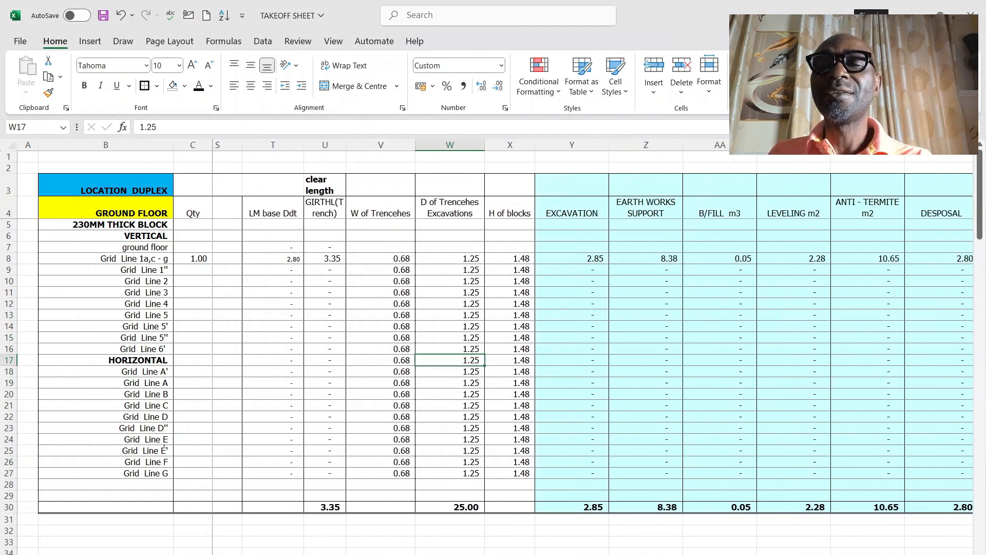
scroll(593, 326, right, 2)
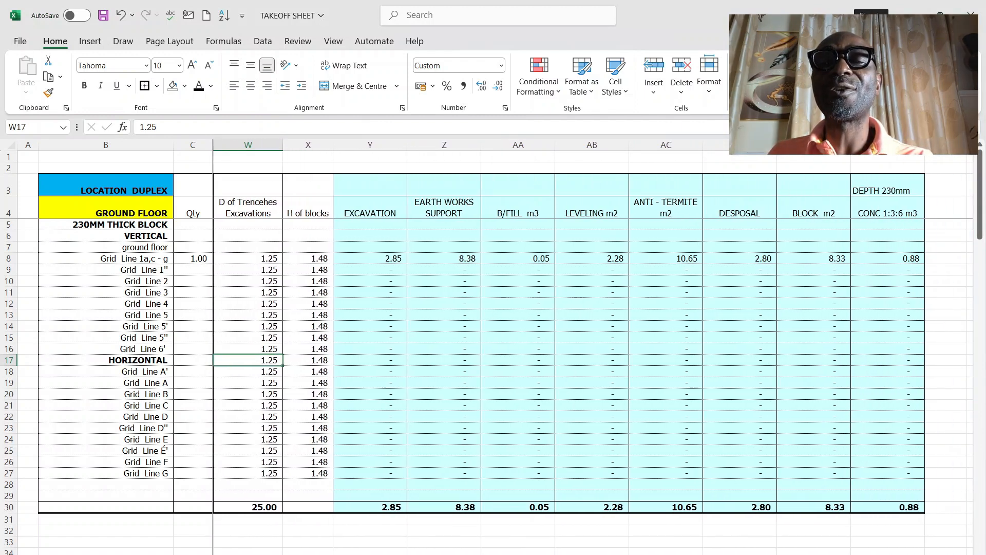
scroll(590, 342, right, 1)
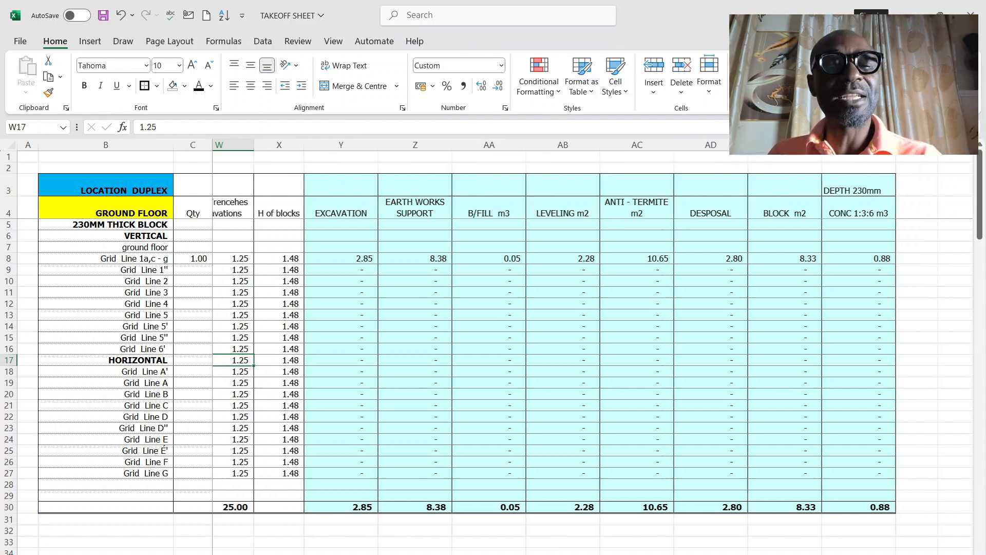
scroll(297, 322, left, 5)
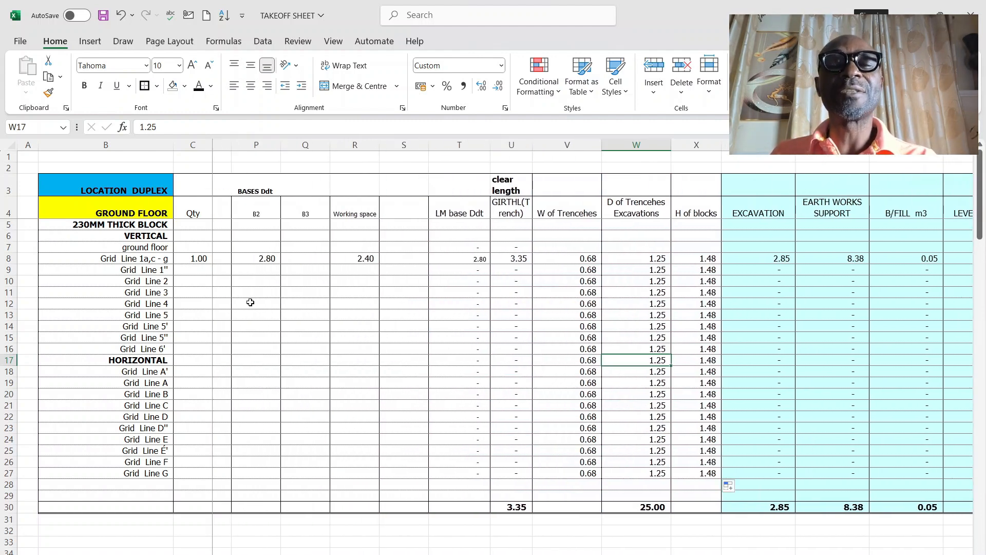